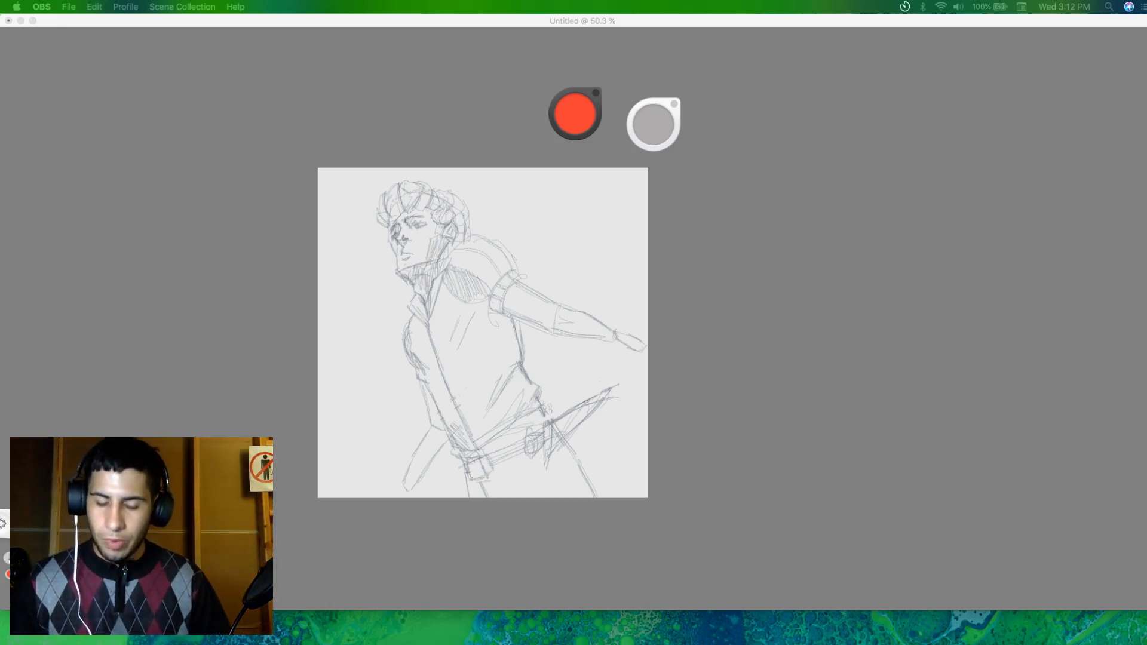
Step: Hide the Layer6 figure sketch, show the full-body mannequin on Layer2, and leave Layer7 visible for markup
left_click(720, 460)
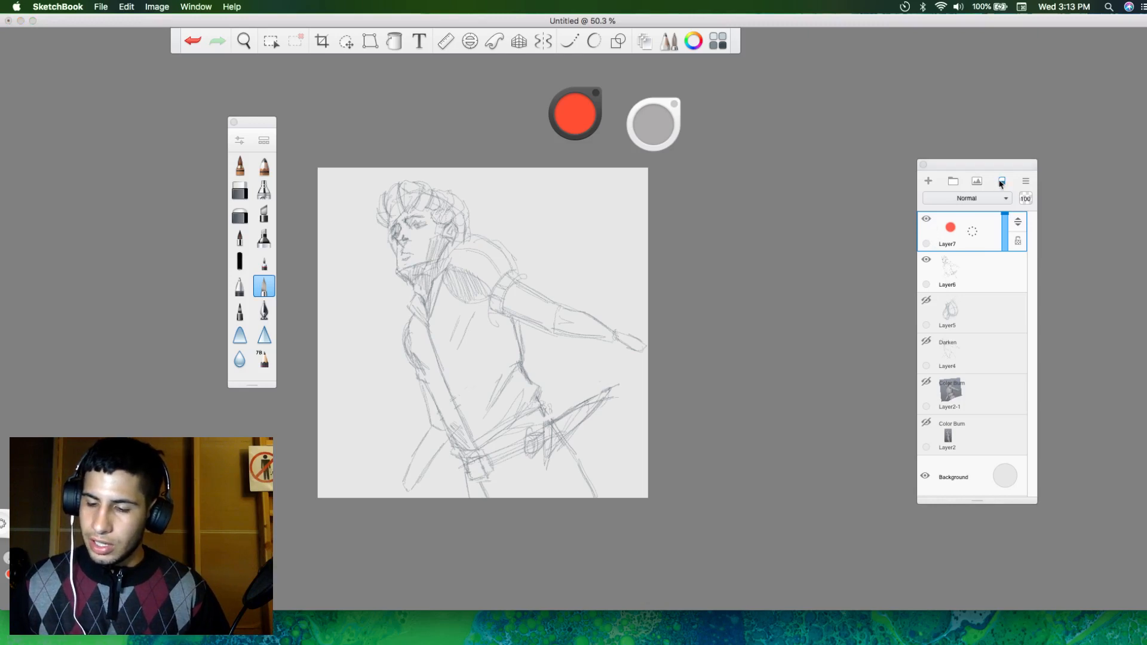
left_click(926, 219)
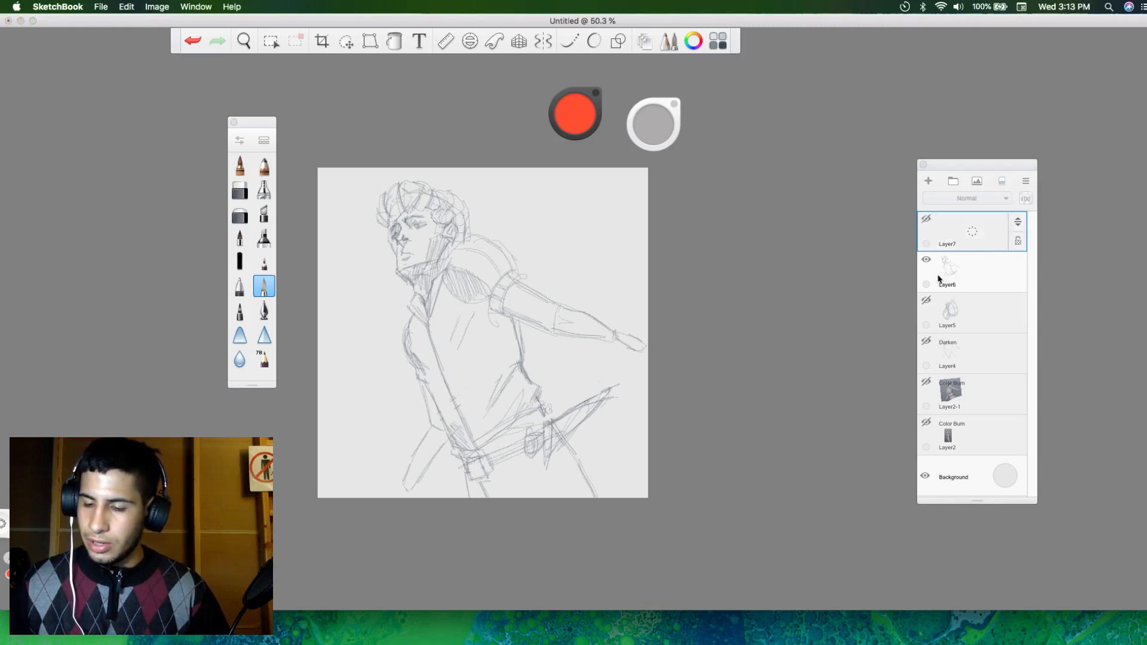
left_click(927, 261)
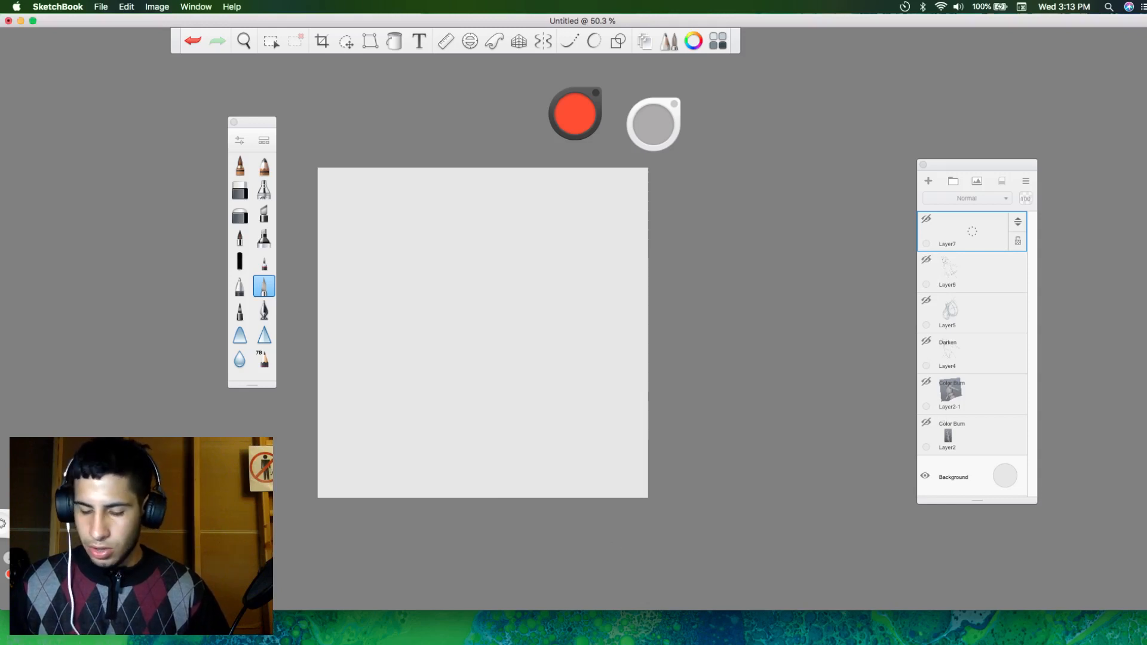
mouse_move(387, 639)
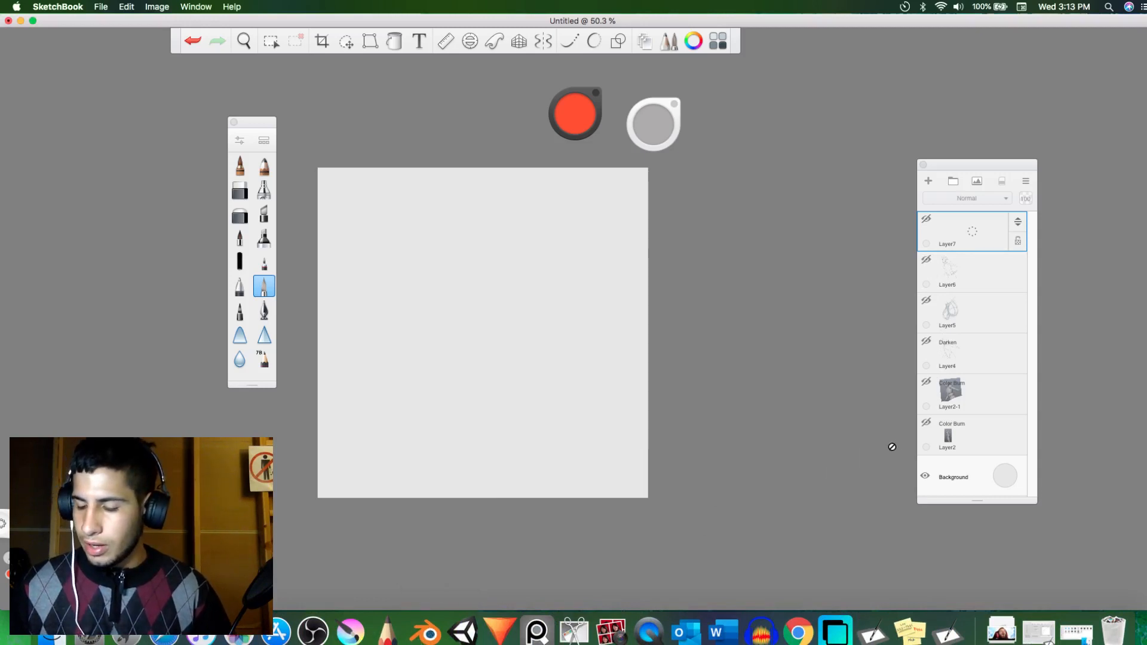
left_click(927, 424)
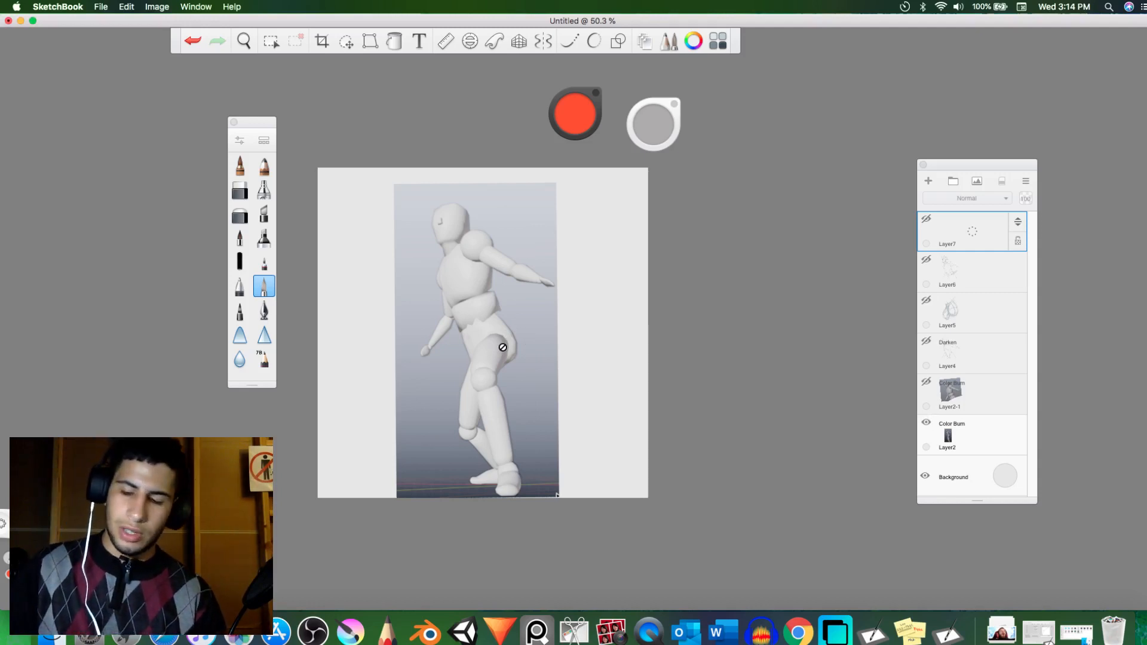
left_click(926, 218)
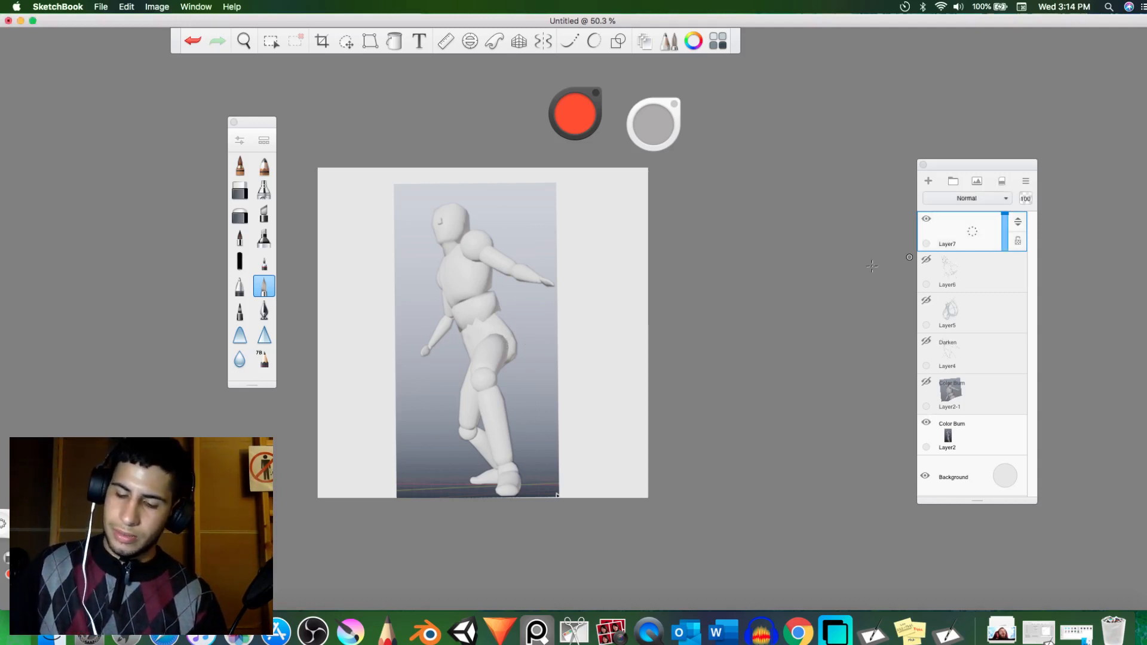
mouse_move(495, 343)
left_mouse_down()
mouse_move(493, 332)
mouse_move(508, 475)
left_mouse_up()
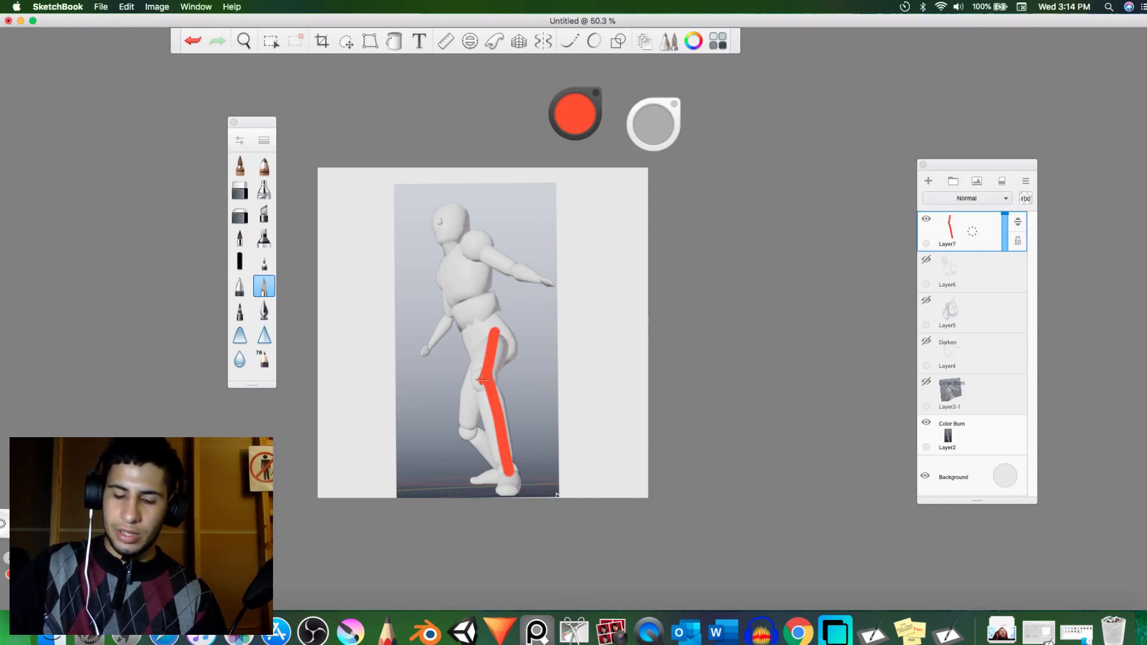
left_click_drag(480, 379, 493, 376)
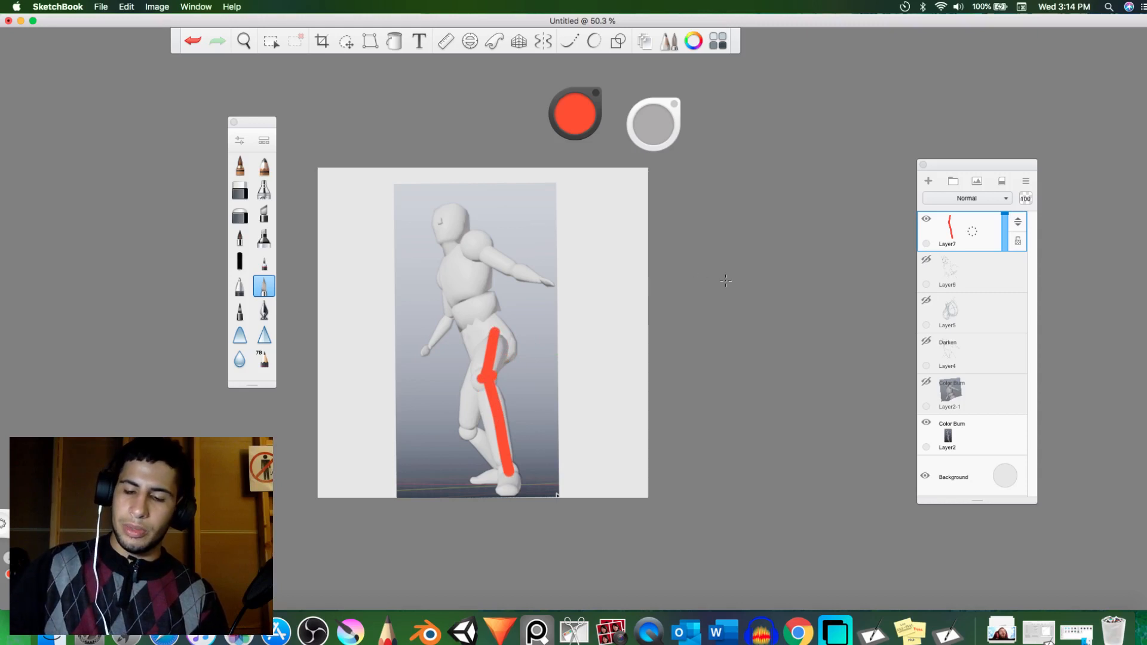
key("super+z")
key("super+z")
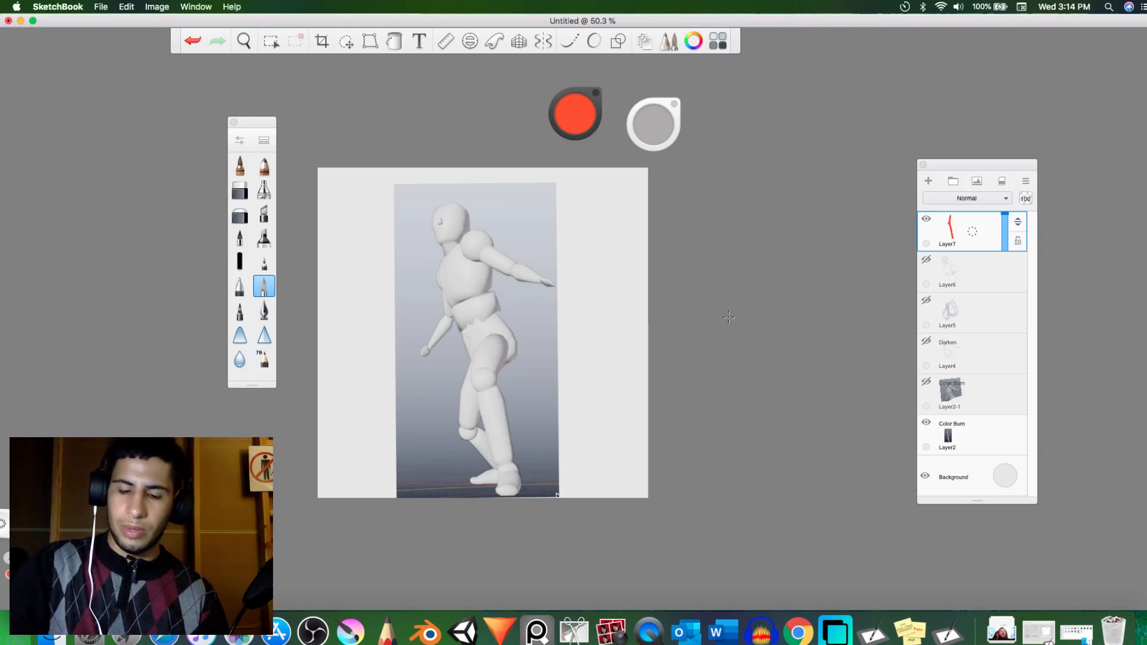
Step: Mark the mannequin's legs and feet with red lines on Layer7, circle its upper body, and remove the markings
mouse_move(498, 340)
left_mouse_down()
mouse_move(485, 382)
mouse_move(497, 403)
mouse_move(483, 384)
mouse_move(504, 466)
left_mouse_up()
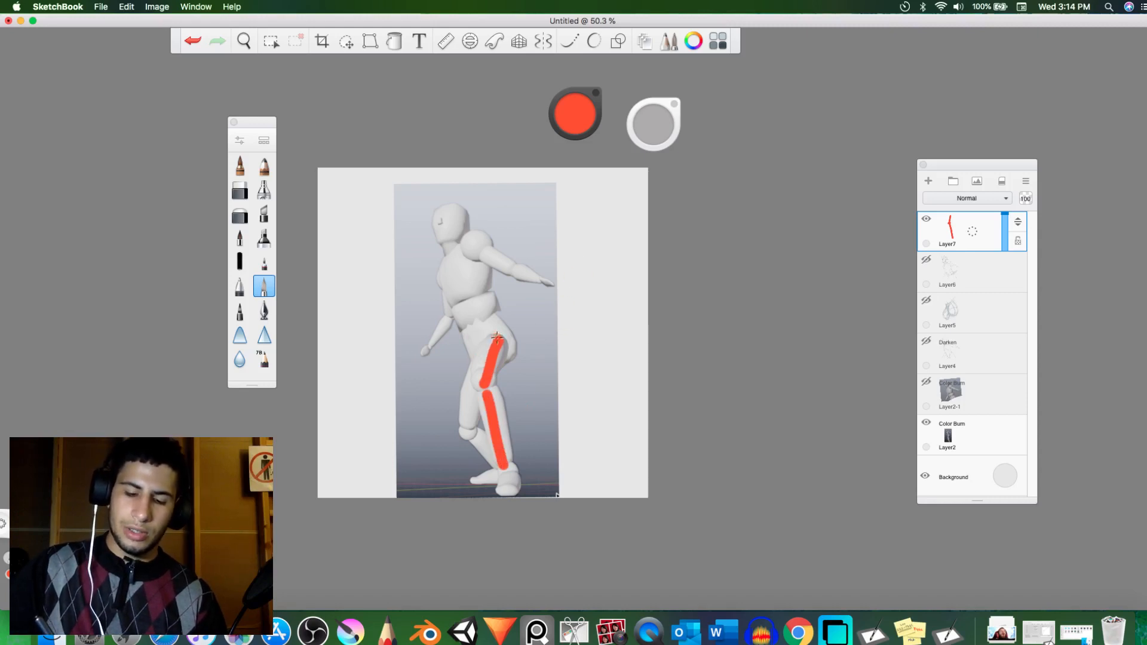
mouse_move(499, 341)
left_mouse_down()
mouse_move(471, 354)
mouse_move(446, 403)
mouse_move(475, 471)
mouse_move(443, 482)
left_mouse_up()
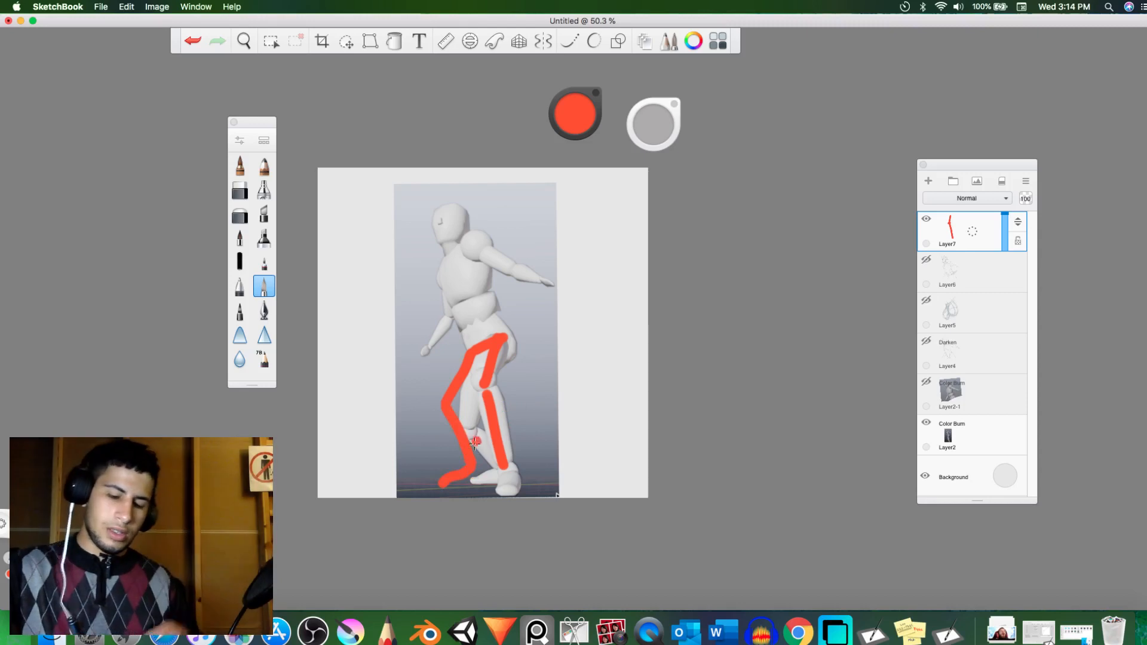
key("super+z")
mouse_move(471, 462)
left_mouse_down()
mouse_move(471, 478)
mouse_move(441, 477)
mouse_move(507, 478)
mouse_move(505, 491)
left_mouse_up()
left_click(526, 409)
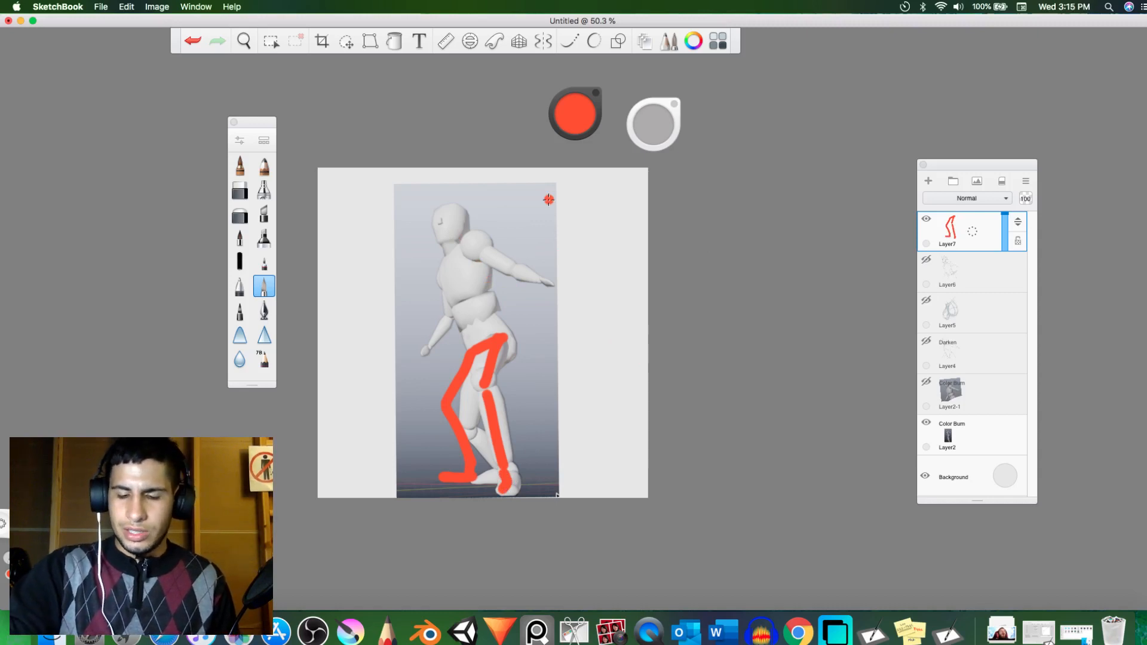
key("BackSpace")
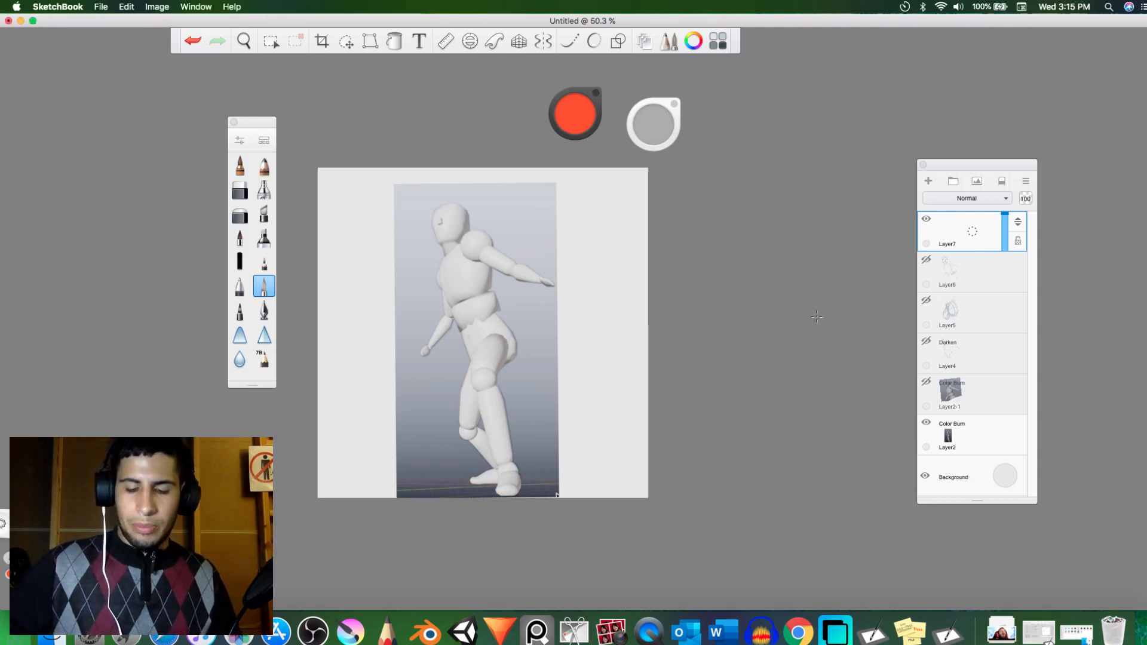
mouse_move(442, 359)
left_mouse_down()
mouse_move(502, 324)
mouse_move(575, 338)
mouse_move(585, 242)
mouse_move(499, 179)
mouse_move(380, 281)
mouse_move(442, 379)
left_mouse_up()
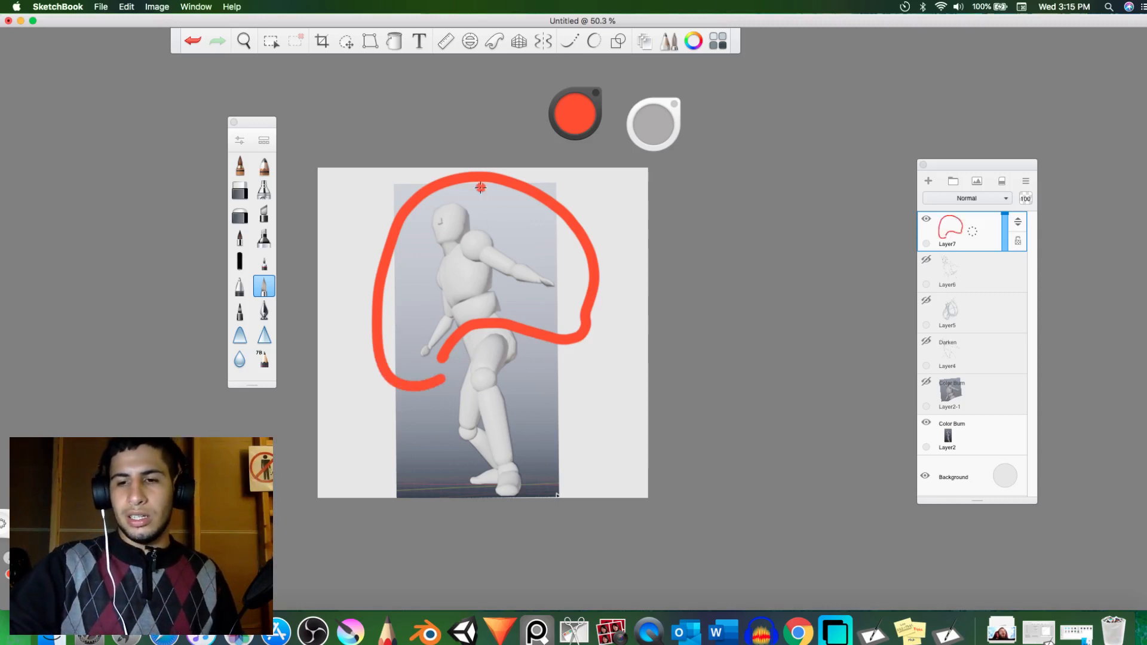
key("super+z")
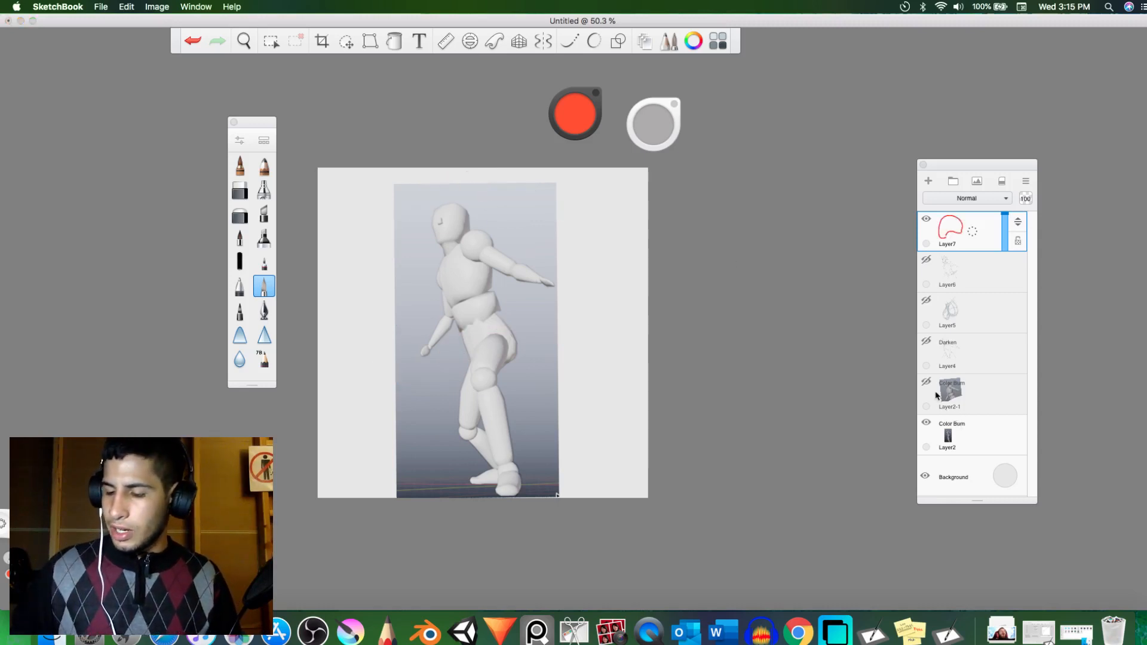
Step: Swap Layer2 for the Layer2-1 close-up mannequin, show the Layer4 body sketch over it, and hide Layer2-1
left_click(946, 380)
left_click(927, 381)
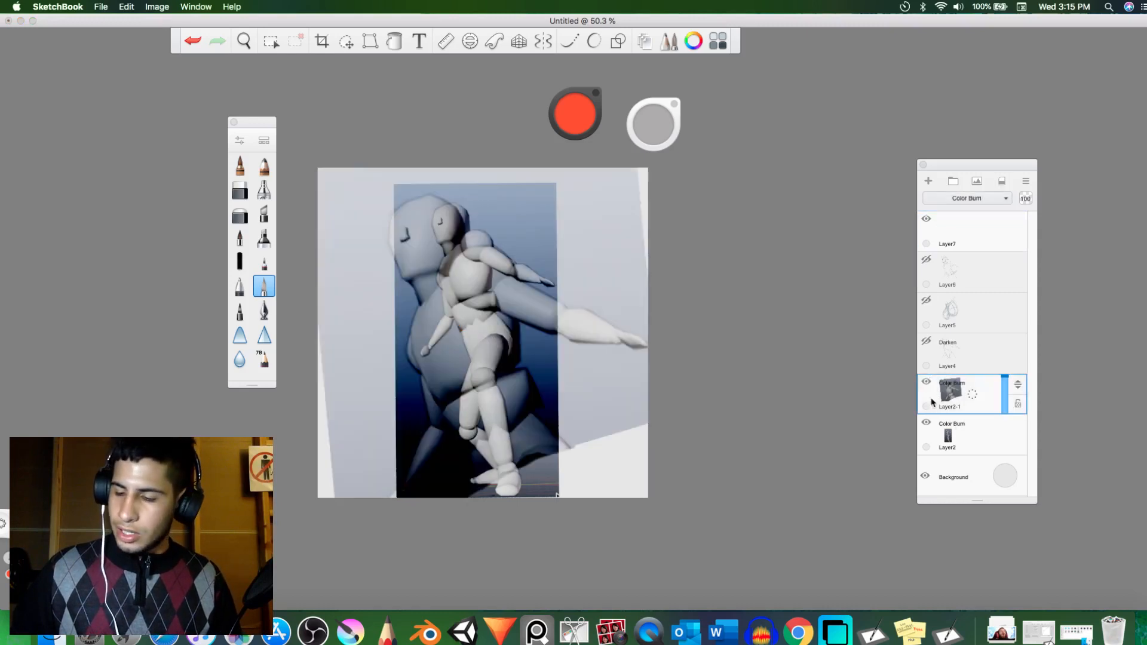
left_click(927, 423)
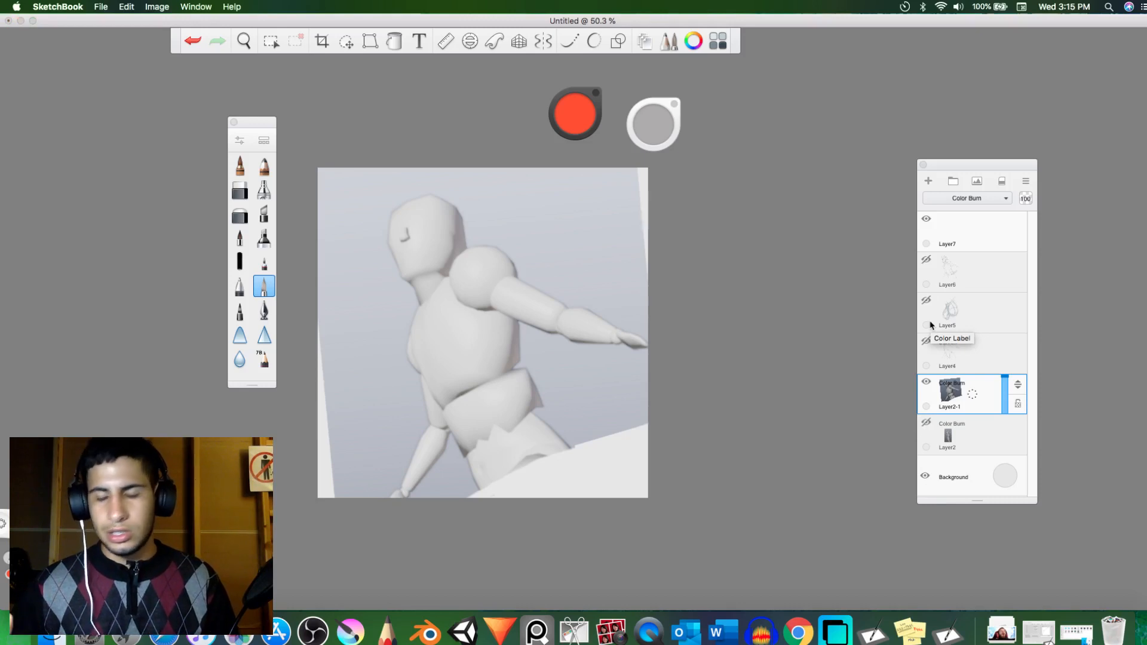
left_click(927, 342)
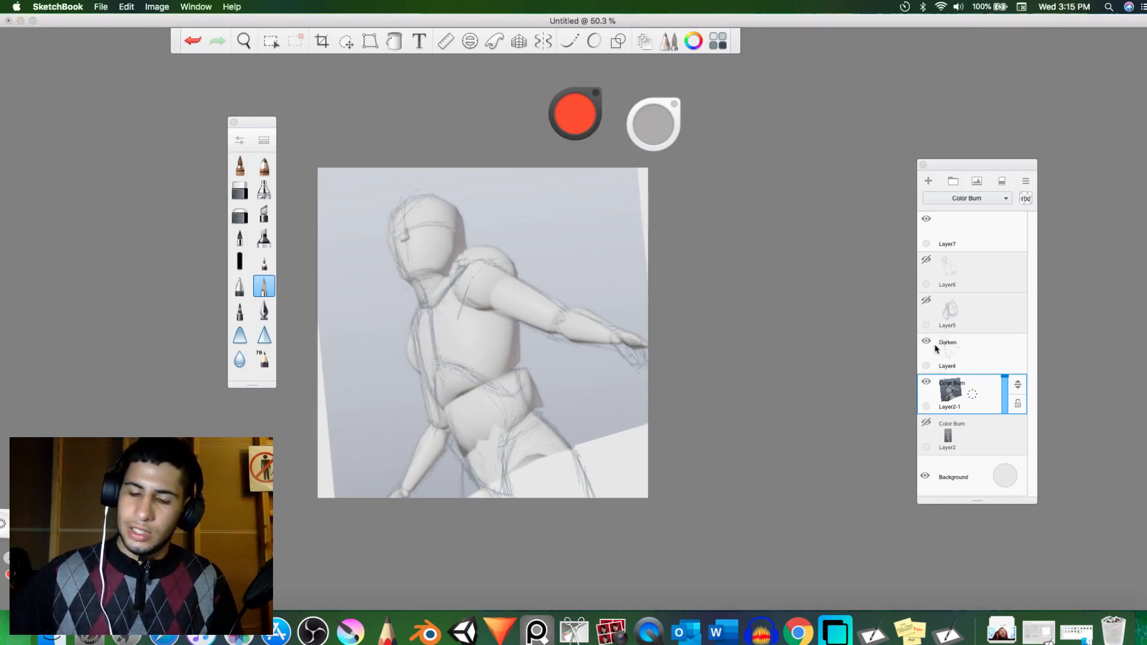
left_click(926, 382)
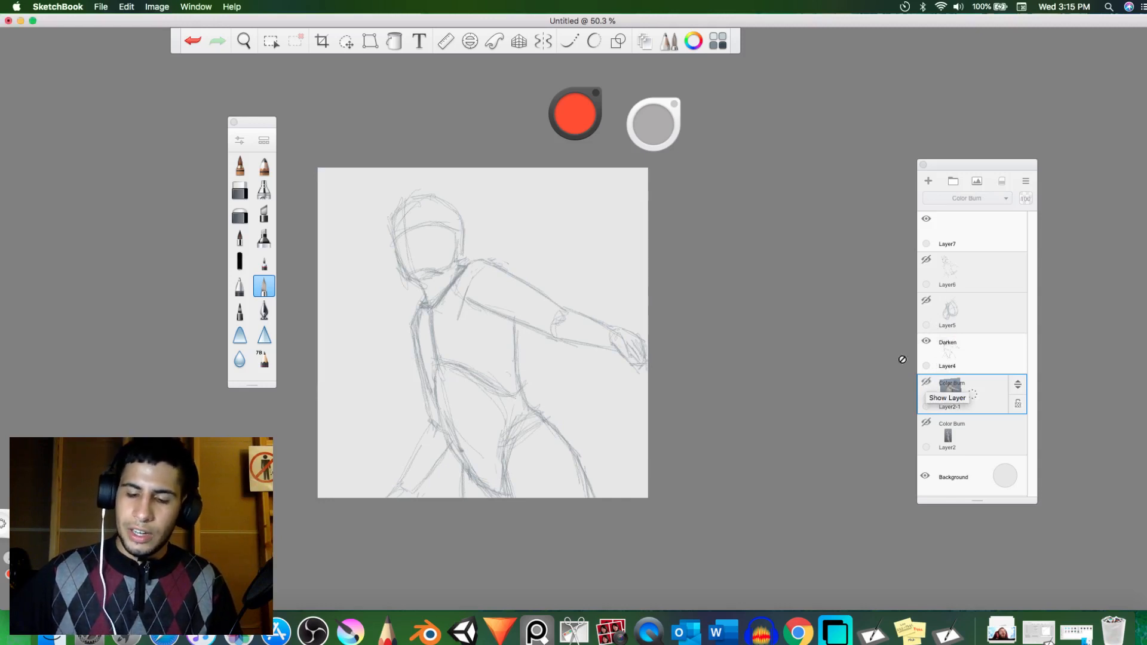
Step: Circle the outstretched hand of the body sketch in red on Layer7, and undo the circle
left_click(959, 234)
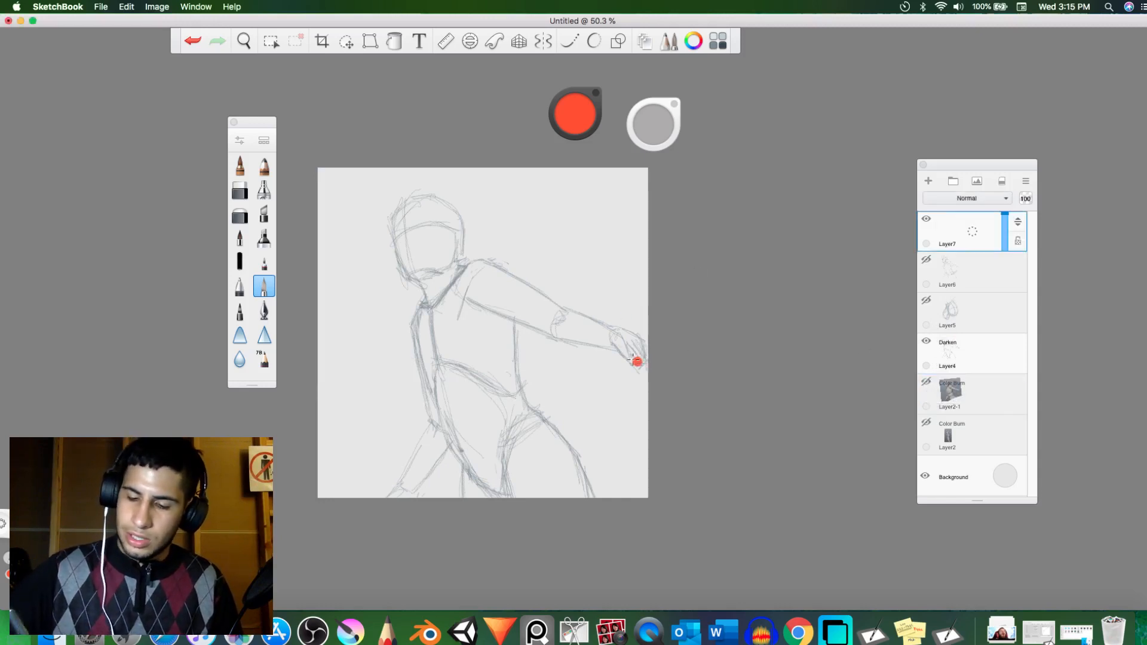
mouse_move(633, 330)
left_mouse_down()
mouse_move(606, 325)
mouse_move(680, 307)
left_mouse_up()
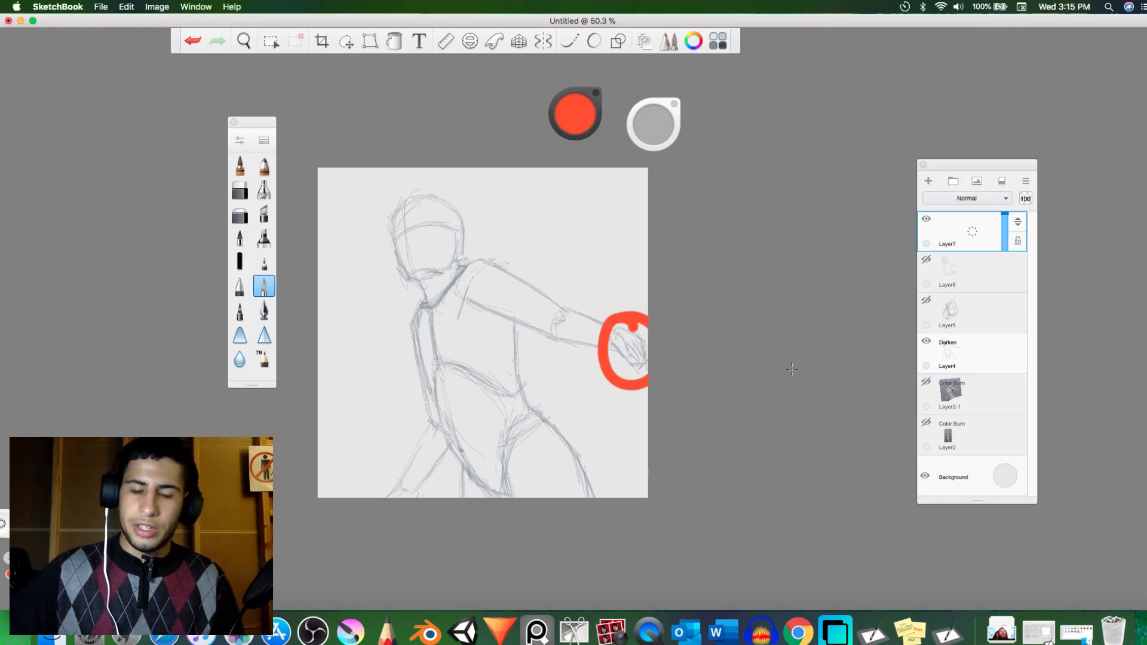
key("super+z")
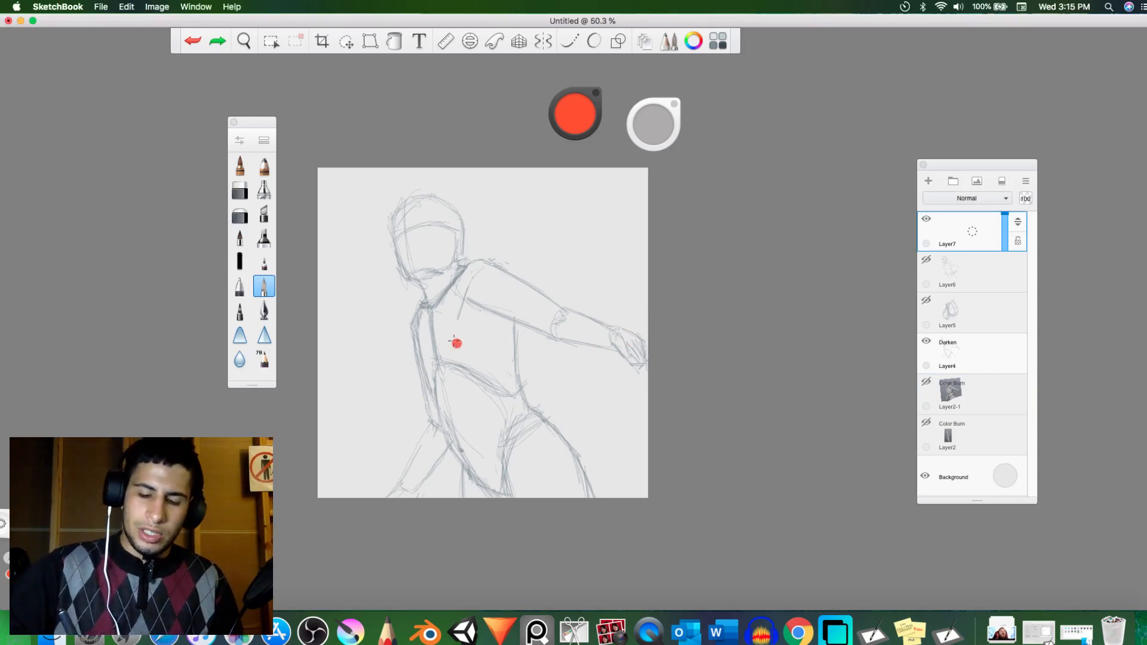
Step: Block in the two chest masses in red with extensions up toward the shoulders, and undo all these strokes
mouse_move(455, 341)
left_mouse_down()
mouse_move(421, 360)
mouse_move(417, 346)
left_mouse_up()
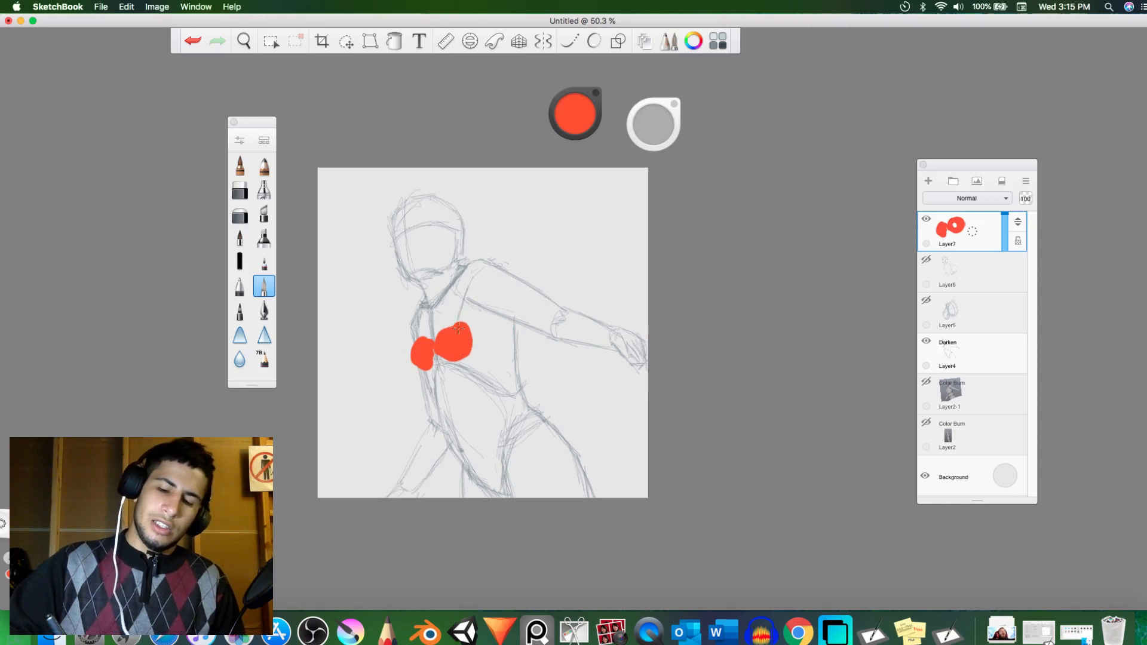
mouse_move(459, 328)
left_mouse_down()
mouse_move(451, 307)
mouse_move(435, 334)
mouse_move(419, 332)
mouse_move(425, 297)
left_mouse_up()
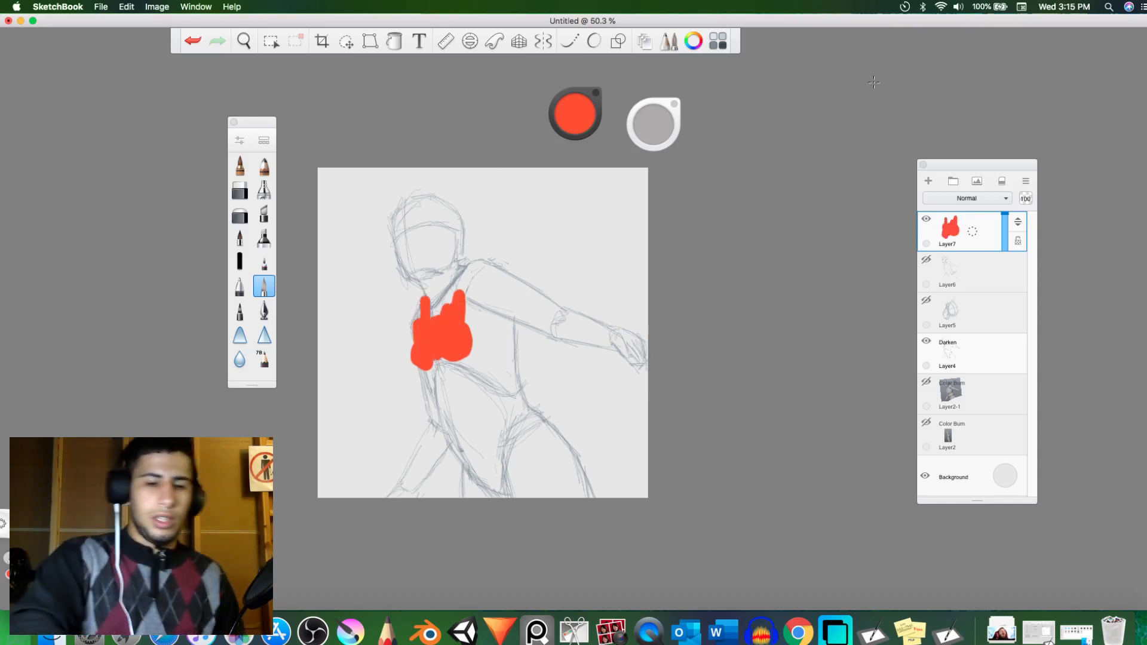
key("super+z")
key("super+z")
key("super+z")
key("super+z")
key("super+z")
key("super+z")
key("super+z")
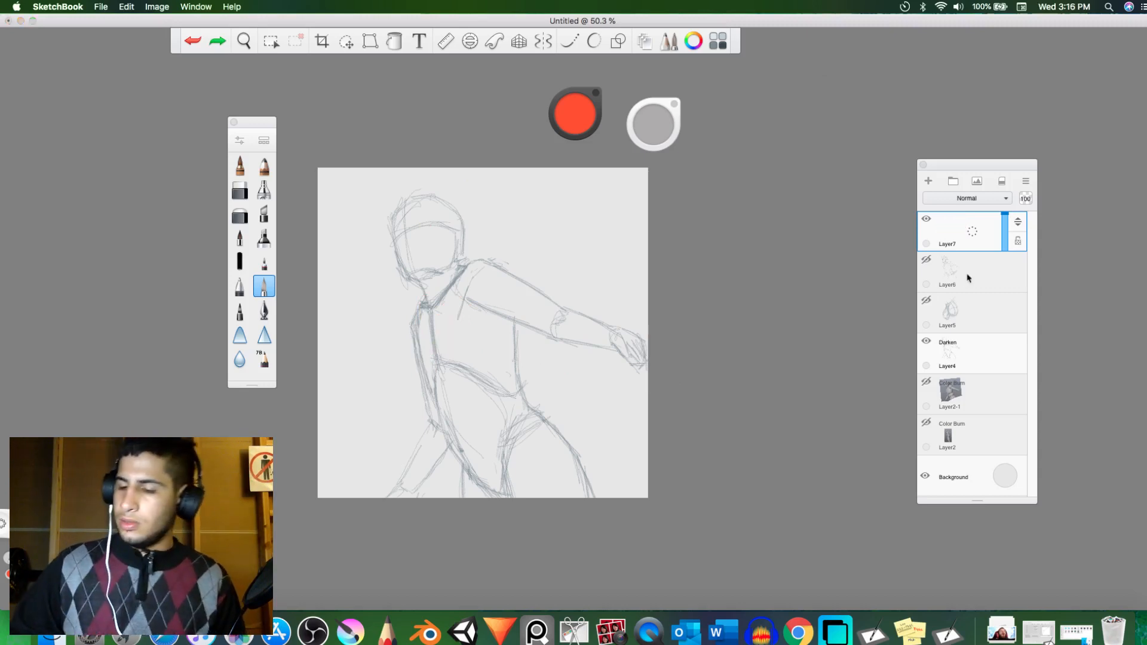
Step: Show the Layer5 chest sketch without Layer4, and fill both rounded chest forms with solid red on Layer7
left_click(927, 300)
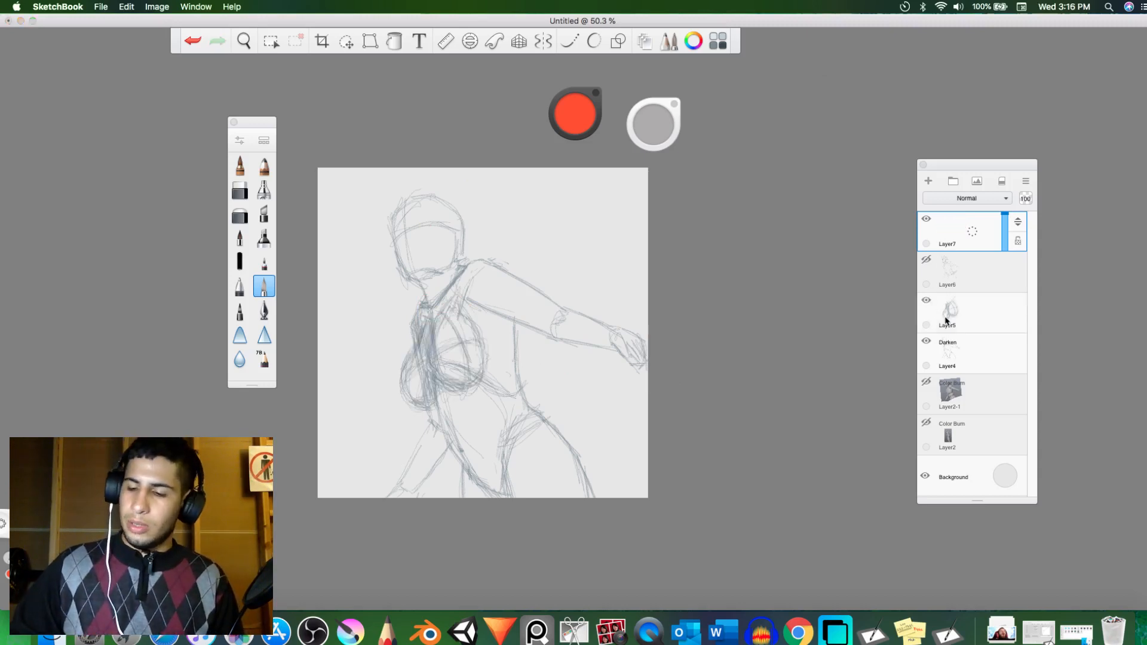
left_click(927, 341)
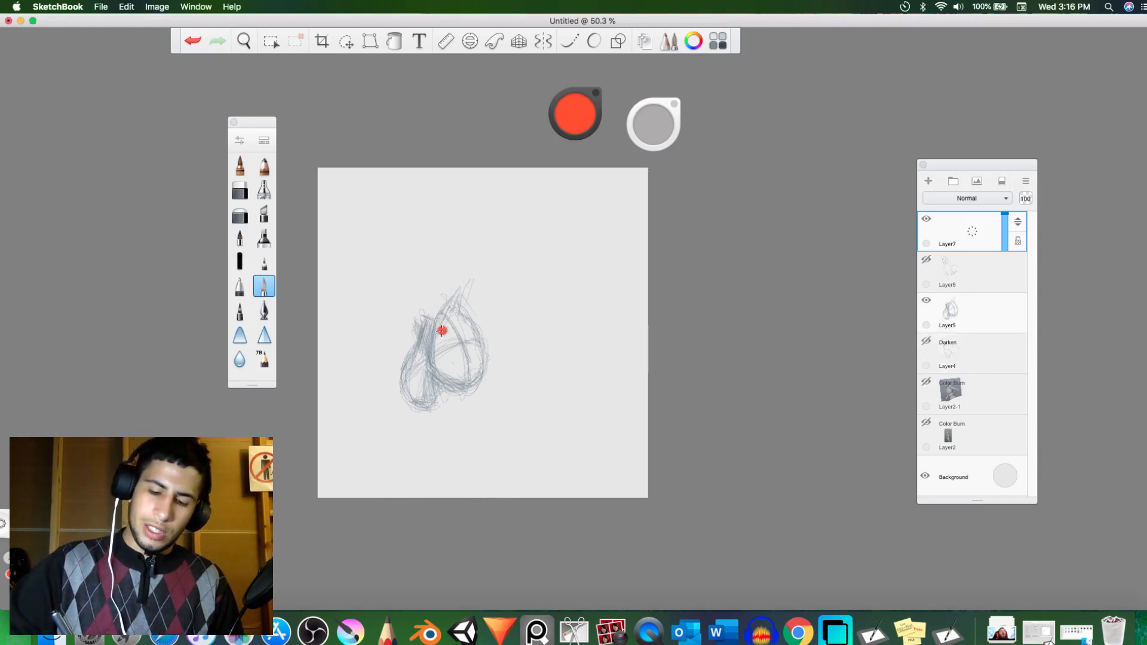
mouse_move(422, 332)
left_mouse_down()
mouse_move(406, 360)
mouse_move(439, 359)
mouse_move(425, 329)
mouse_move(431, 388)
mouse_move(413, 402)
mouse_move(404, 373)
mouse_move(416, 346)
mouse_move(405, 394)
mouse_move(424, 386)
mouse_move(424, 345)
mouse_move(427, 366)
mouse_move(406, 396)
left_mouse_up()
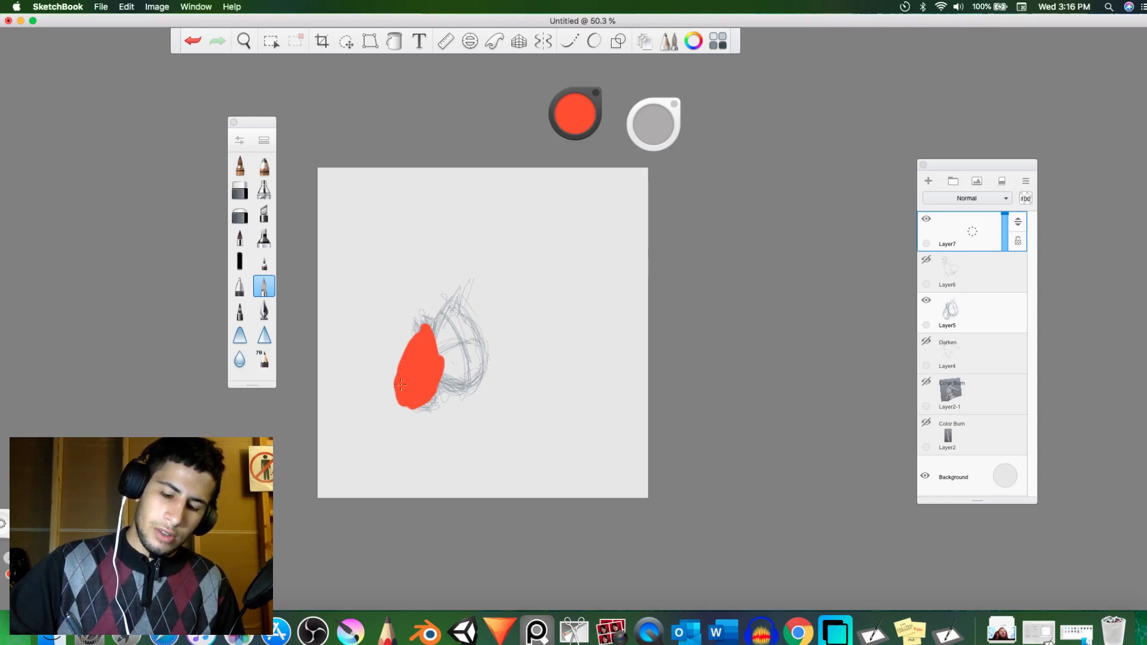
mouse_move(435, 323)
left_mouse_down()
mouse_move(442, 378)
mouse_move(470, 381)
mouse_move(467, 326)
mouse_move(444, 313)
mouse_move(435, 354)
mouse_move(466, 365)
mouse_move(449, 317)
left_mouse_up()
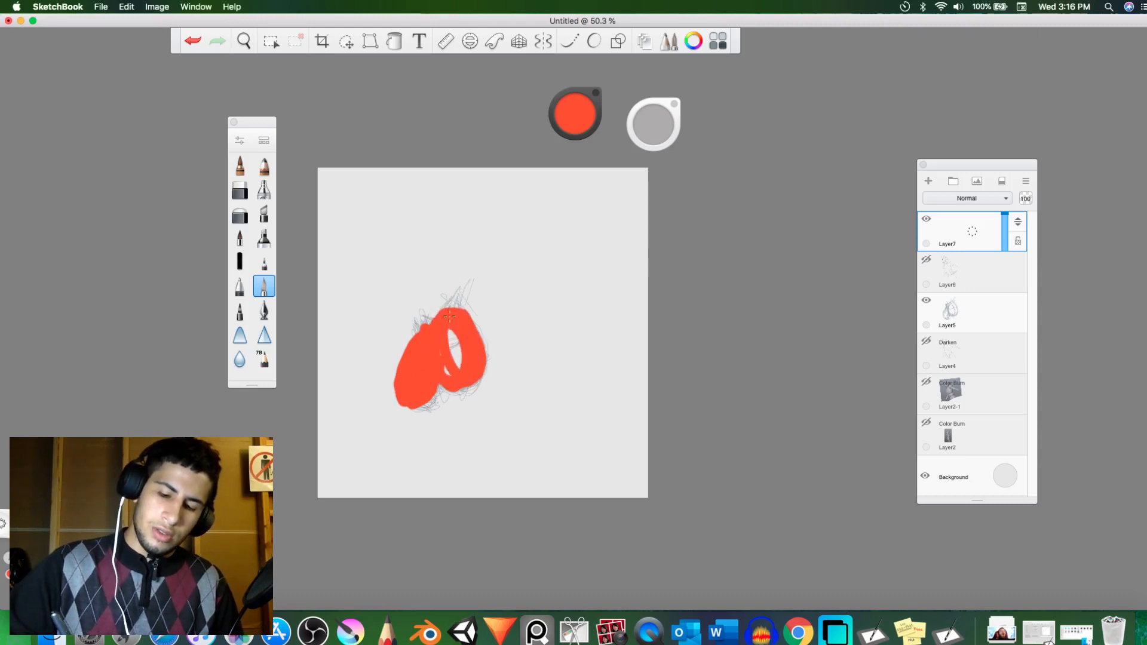
left_click_drag(452, 361, 458, 336)
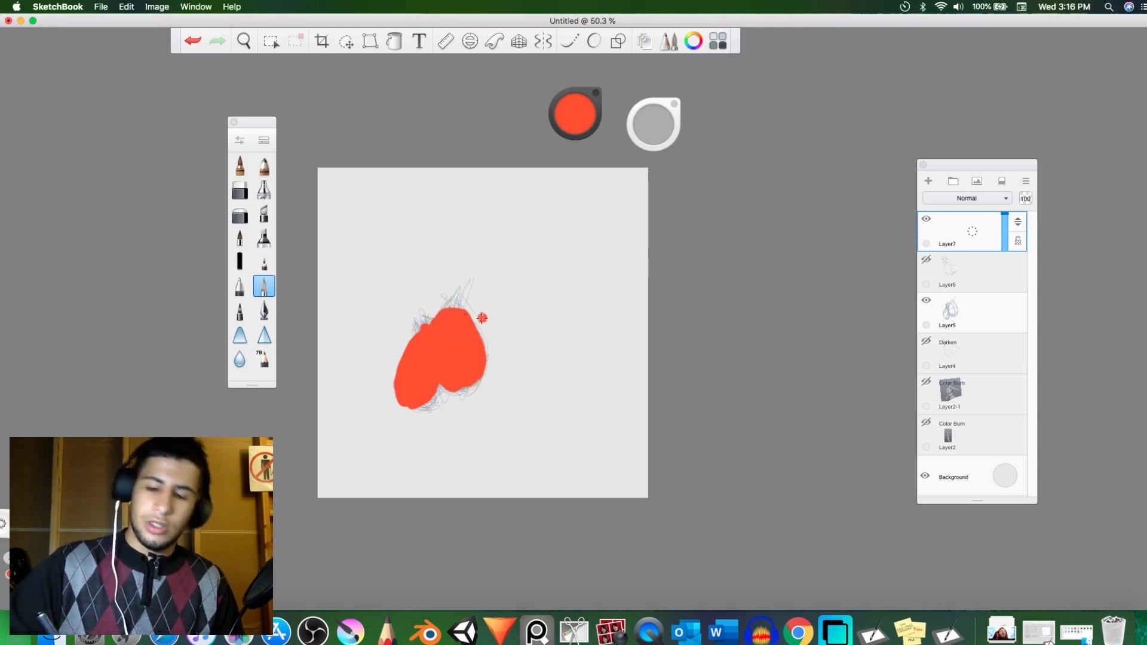
Step: Darken the brush colour to a deeper red and shade the lower edges and the overlap of the two chest forms
left_click_drag(574, 118, 572, 167)
mouse_move(433, 331)
left_mouse_down()
mouse_move(462, 383)
mouse_move(426, 377)
mouse_move(419, 406)
mouse_move(399, 398)
mouse_move(432, 391)
left_mouse_up()
key("e")
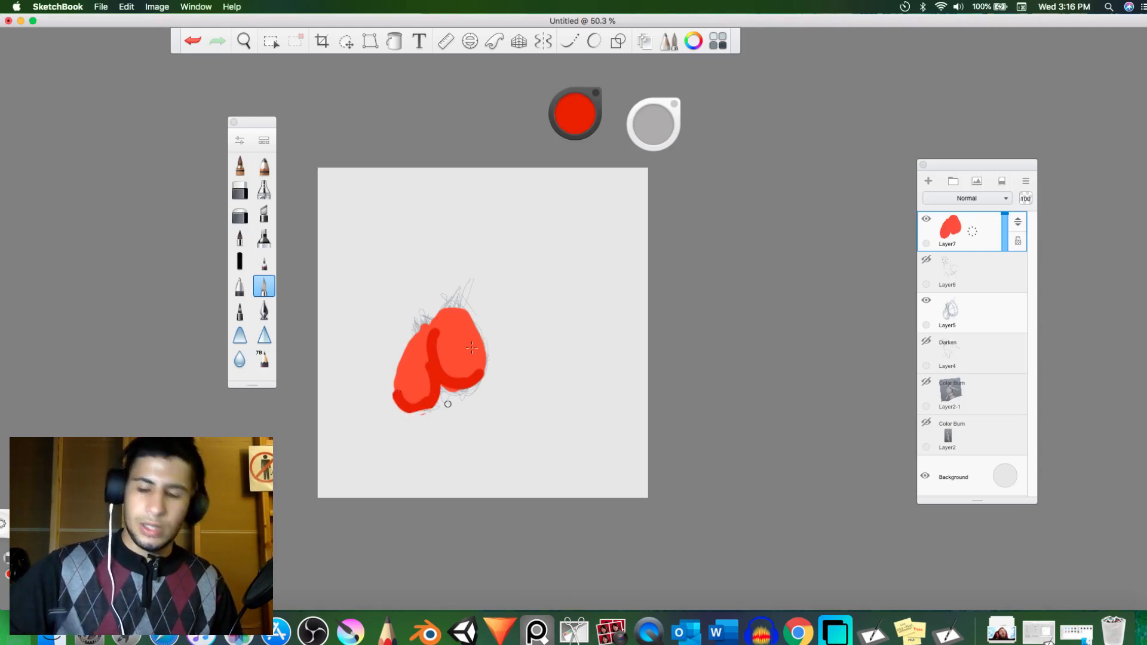
key("b")
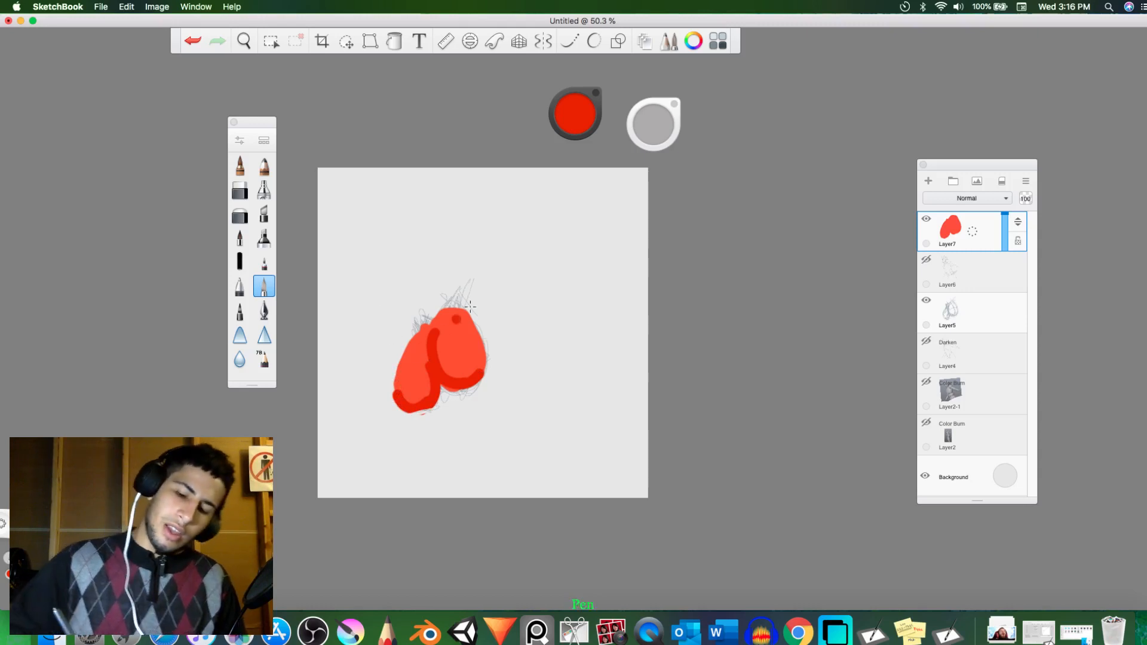
key("e")
key("e")
left_click(533, 223)
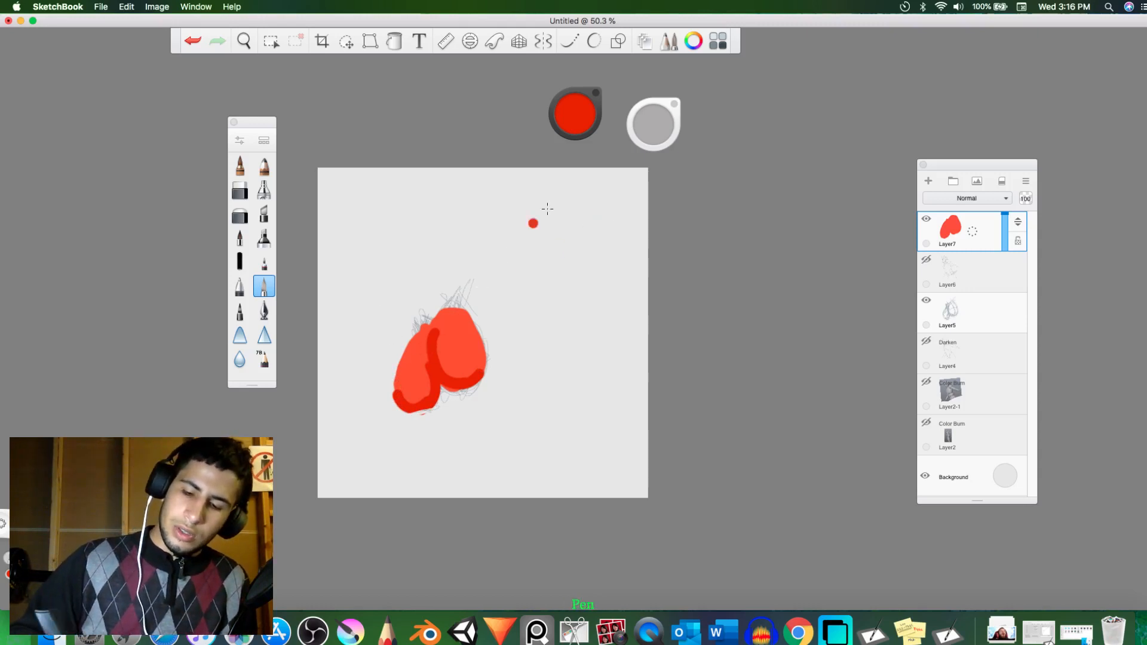
Step: Set the brush to a very dark red and draw two curved contour lines across the middle and upper part of the chest forms
left_click_drag(571, 119, 568, 226)
left_click_drag(391, 393, 510, 355)
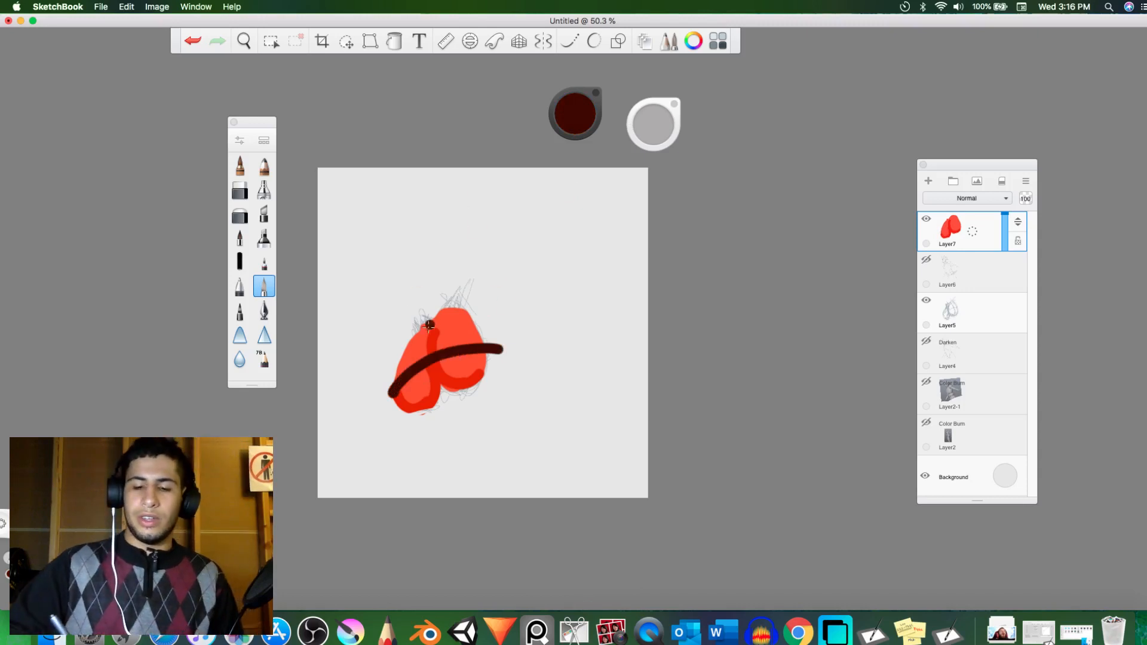
left_click_drag(396, 348, 457, 317)
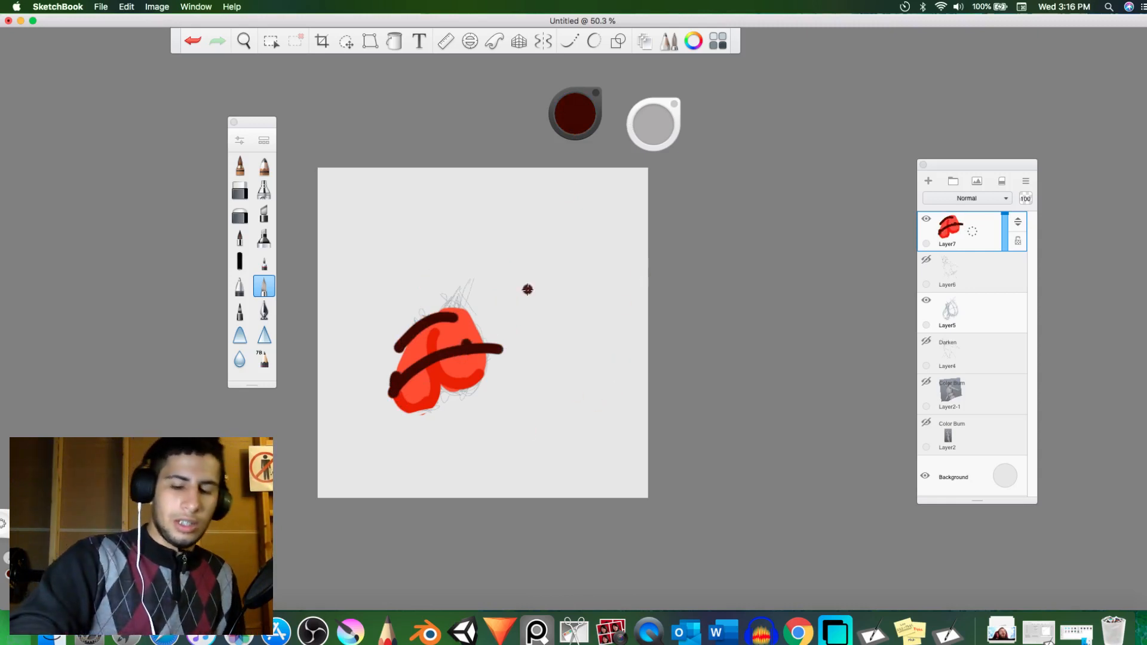
Step: Clear all the markup from Layer7 and set the brush colour back to bright red, undoing the test scribble beside the chest sketch
key("super+z")
key("Delete")
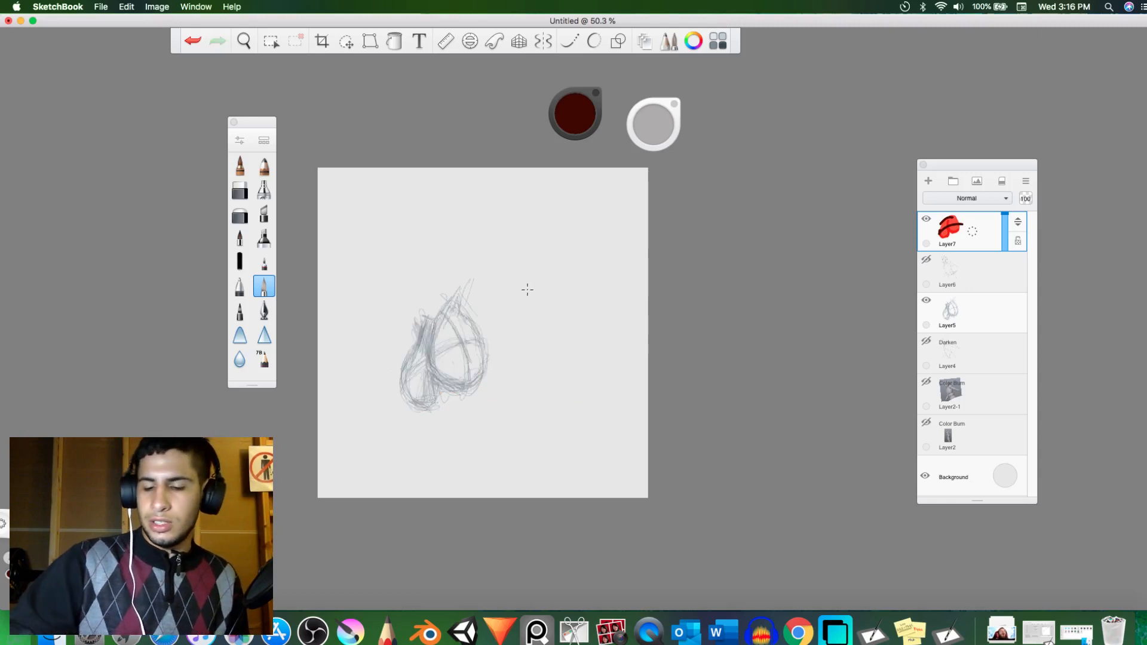
left_click(578, 117)
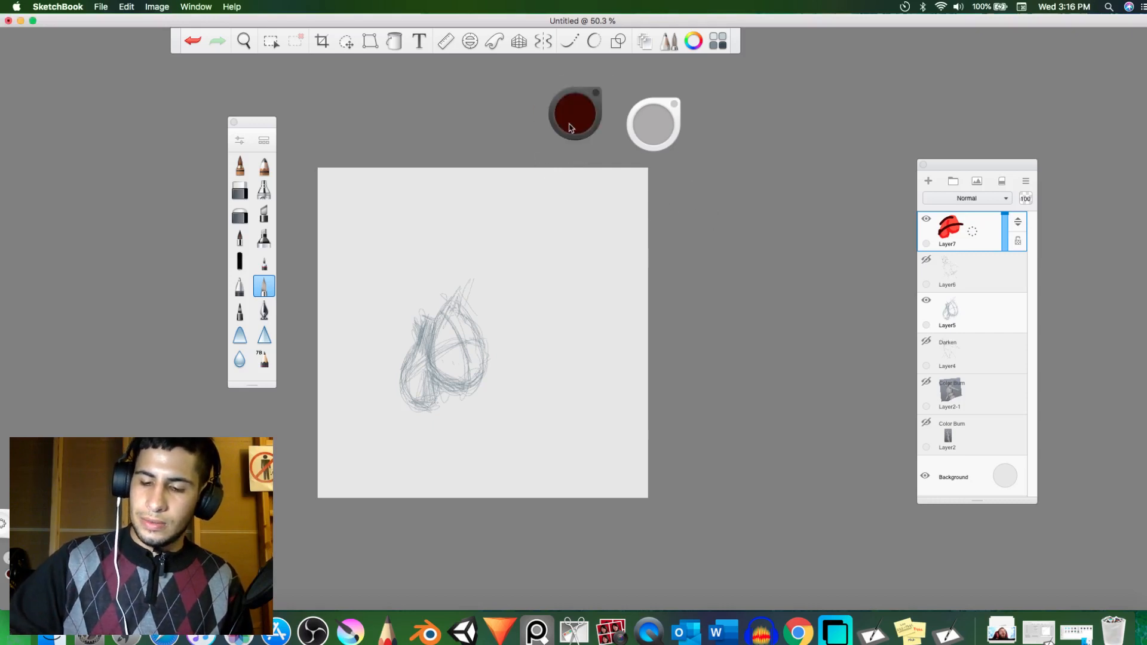
mouse_move(575, 113)
left_mouse_down()
mouse_move(576, 67)
mouse_move(575, 94)
left_mouse_up()
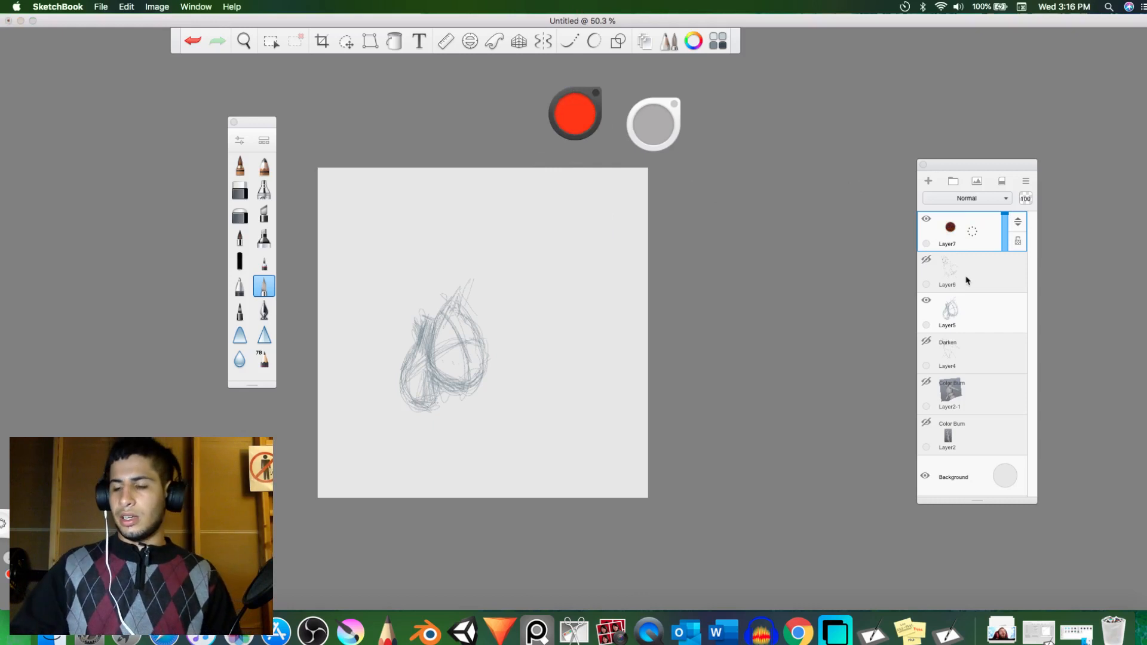
left_click_drag(475, 337, 535, 392)
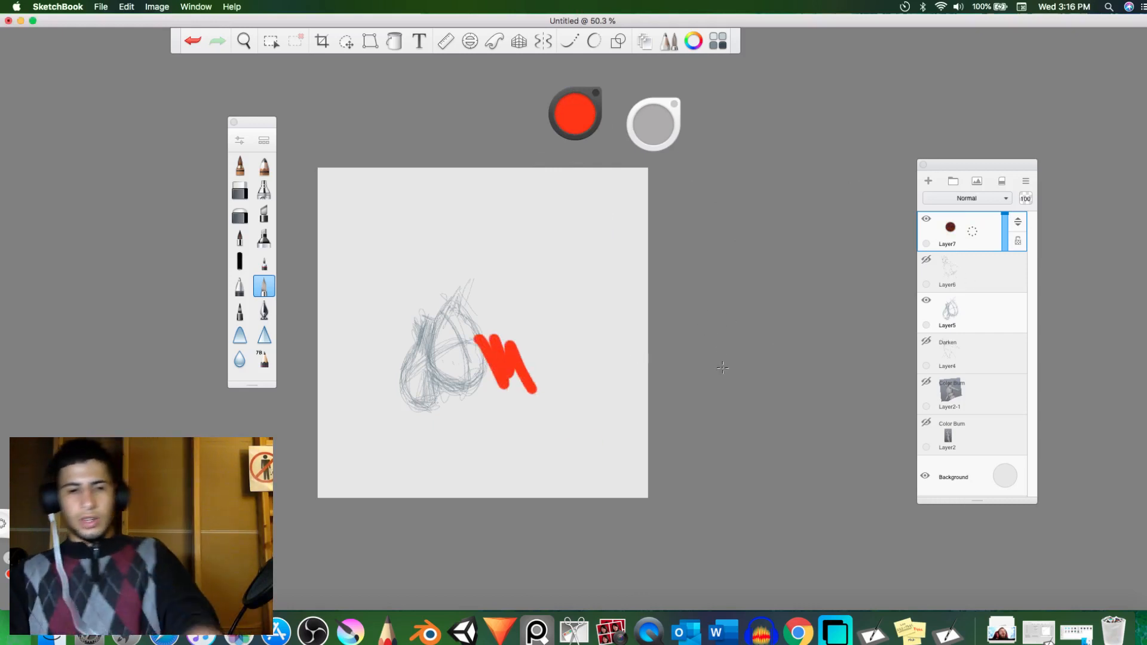
key("super+z")
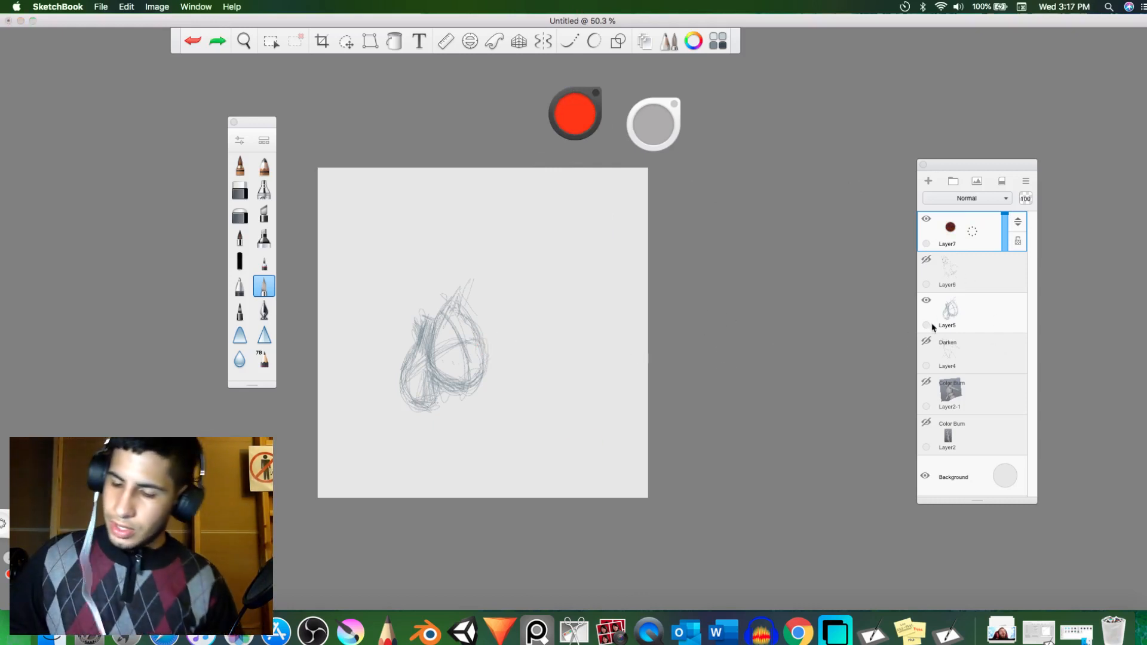
Step: Hide the Layer5 chest sketch and show the Layer2-1 mannequin reference together with the Layer6 clothed figure sketch
left_click(928, 343)
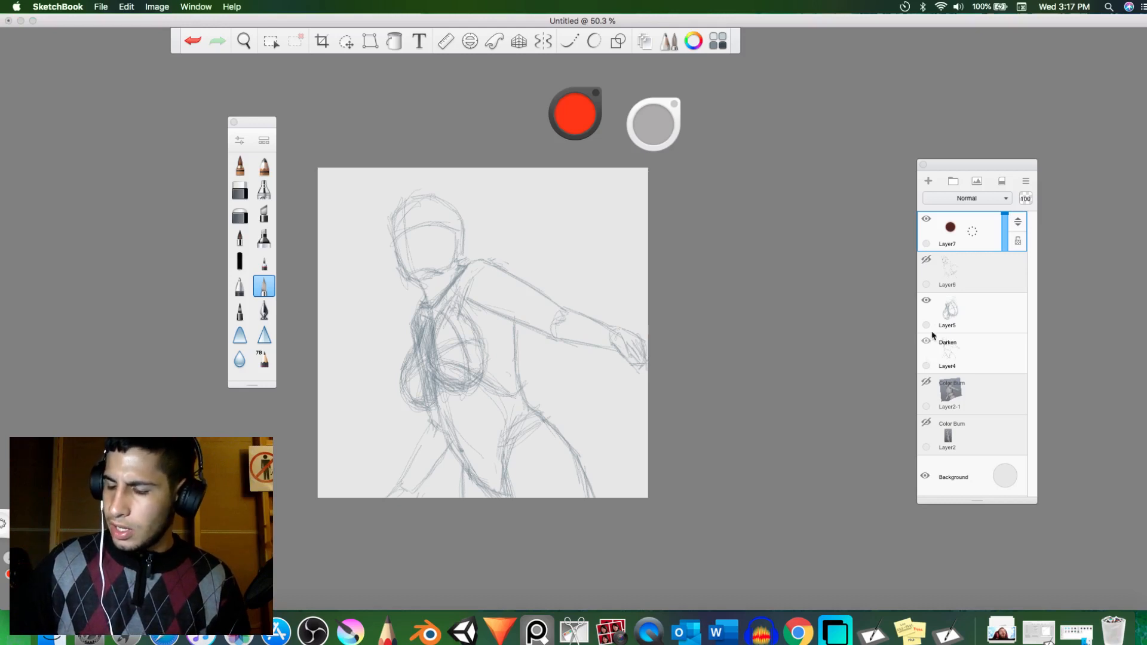
left_click(926, 341)
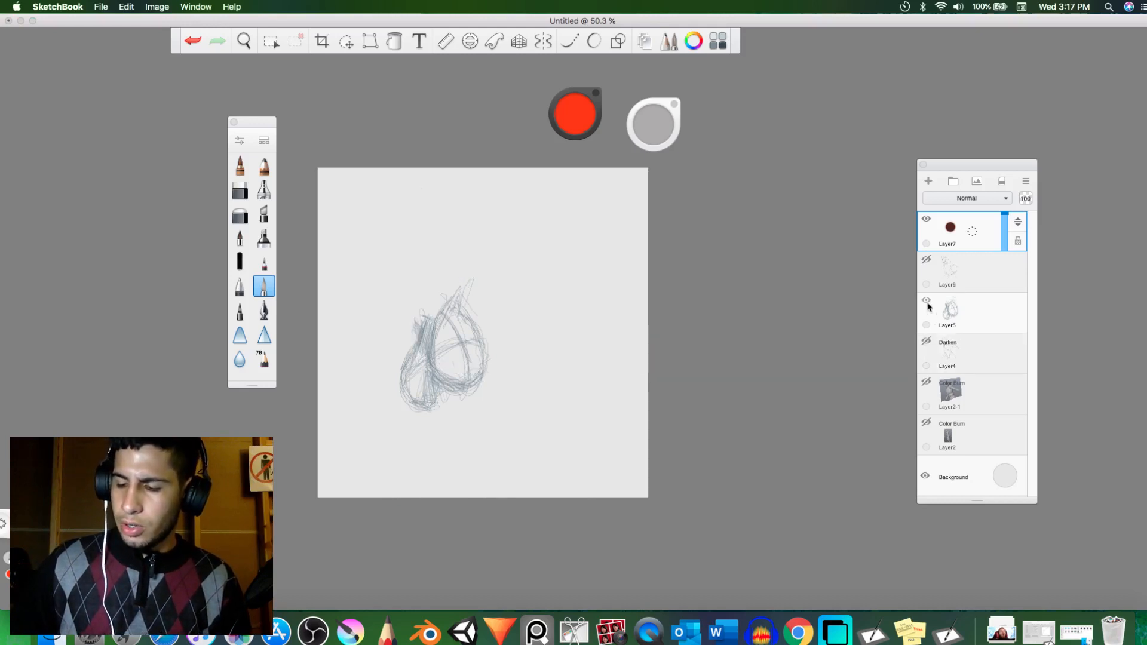
left_click(928, 301)
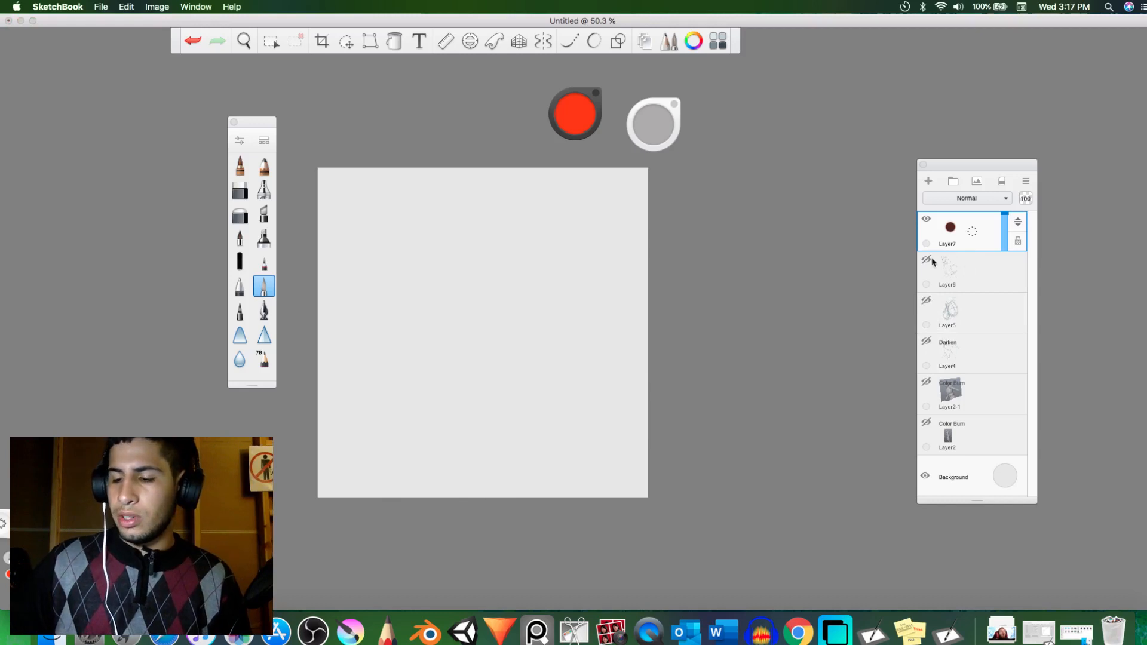
left_click(927, 383)
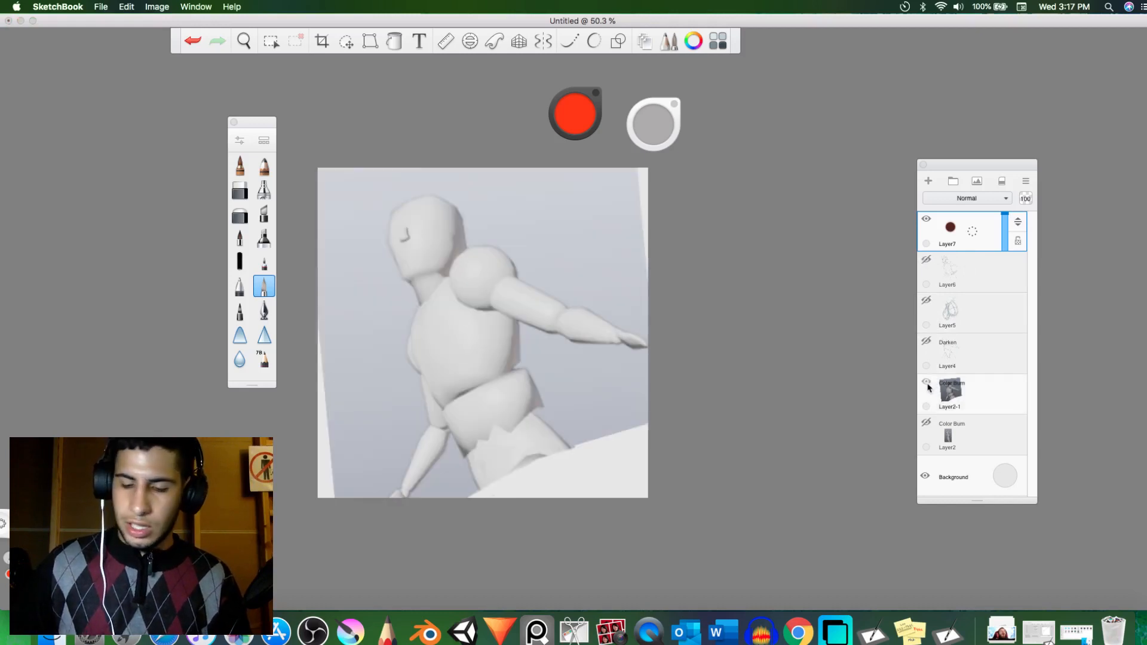
left_click(930, 261)
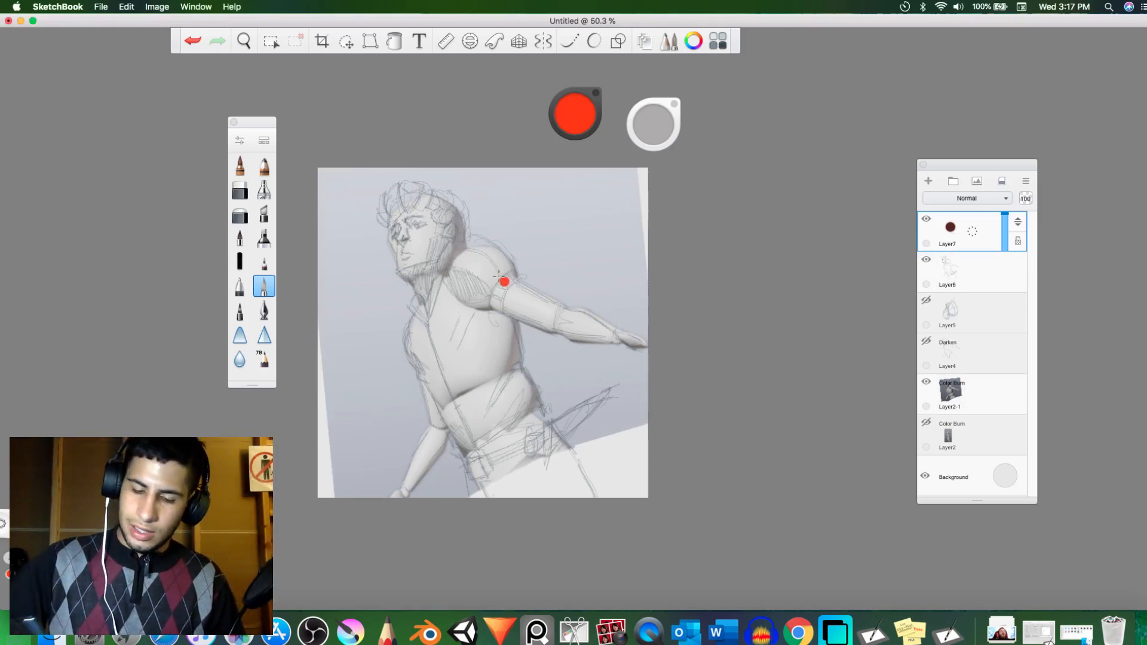
Step: Mark both shoulders in solid red on Layer7 and draw two curved lines across the bottom of the ribcage and the waist
mouse_move(493, 247)
left_mouse_down()
mouse_move(462, 253)
mouse_move(469, 301)
mouse_move(507, 285)
mouse_move(476, 240)
mouse_move(460, 286)
mouse_move(492, 255)
mouse_move(474, 277)
left_mouse_up()
left_click_drag(405, 320, 407, 326)
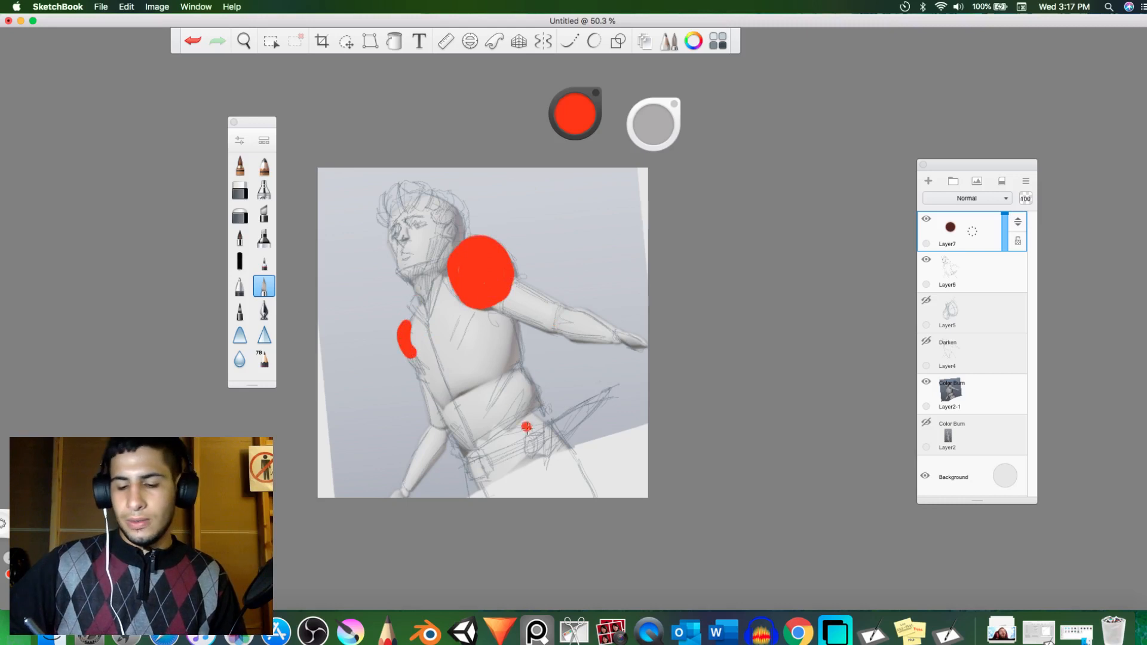
left_click_drag(439, 413, 527, 366)
left_click_drag(458, 464, 565, 392)
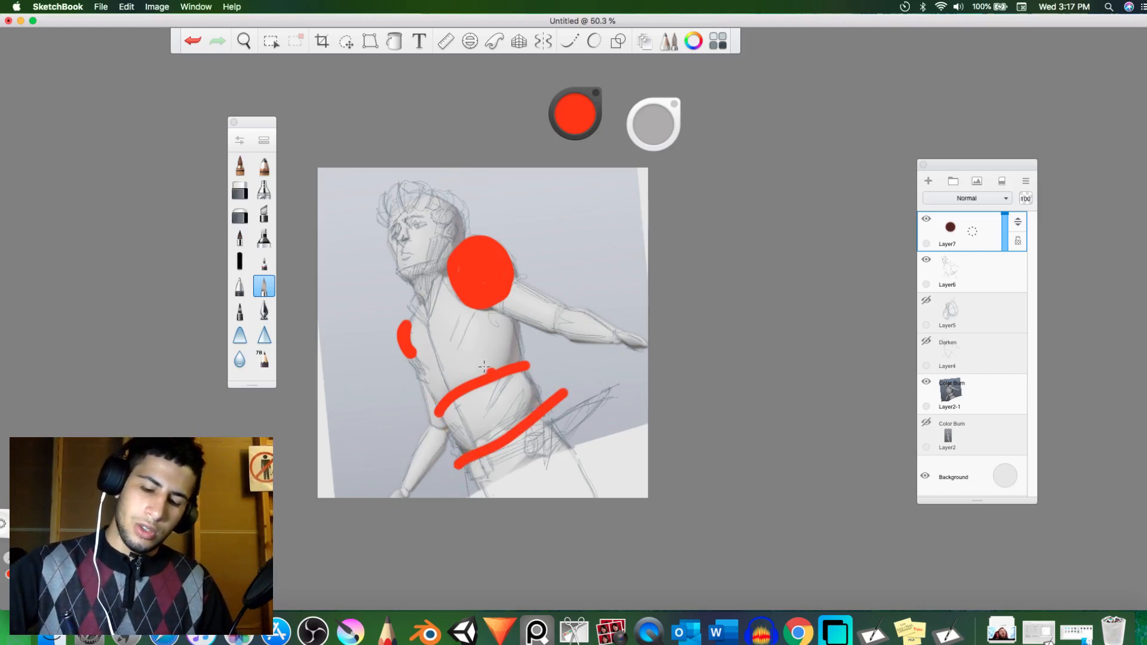
Step: Fill the front of the abdomen in red and outline the back side of the torso from the ribs to the hip
mouse_move(484, 367)
left_mouse_down()
mouse_move(439, 356)
mouse_move(435, 400)
mouse_move(435, 365)
mouse_move(476, 371)
mouse_move(451, 361)
mouse_move(445, 391)
left_mouse_up()
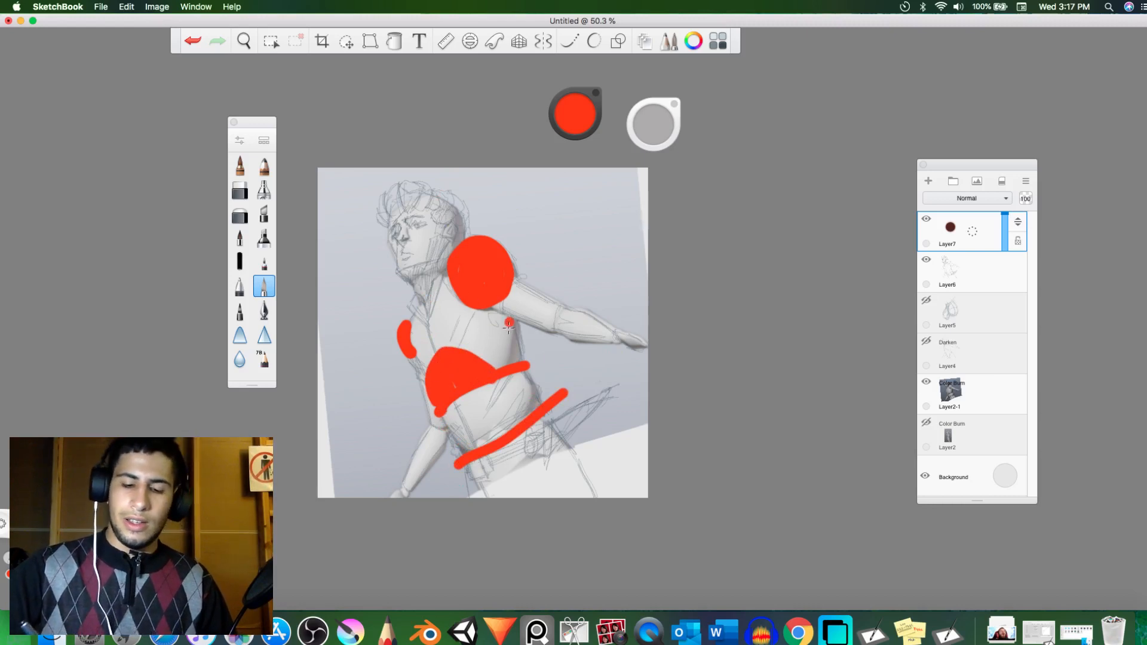
left_click_drag(513, 322, 523, 342)
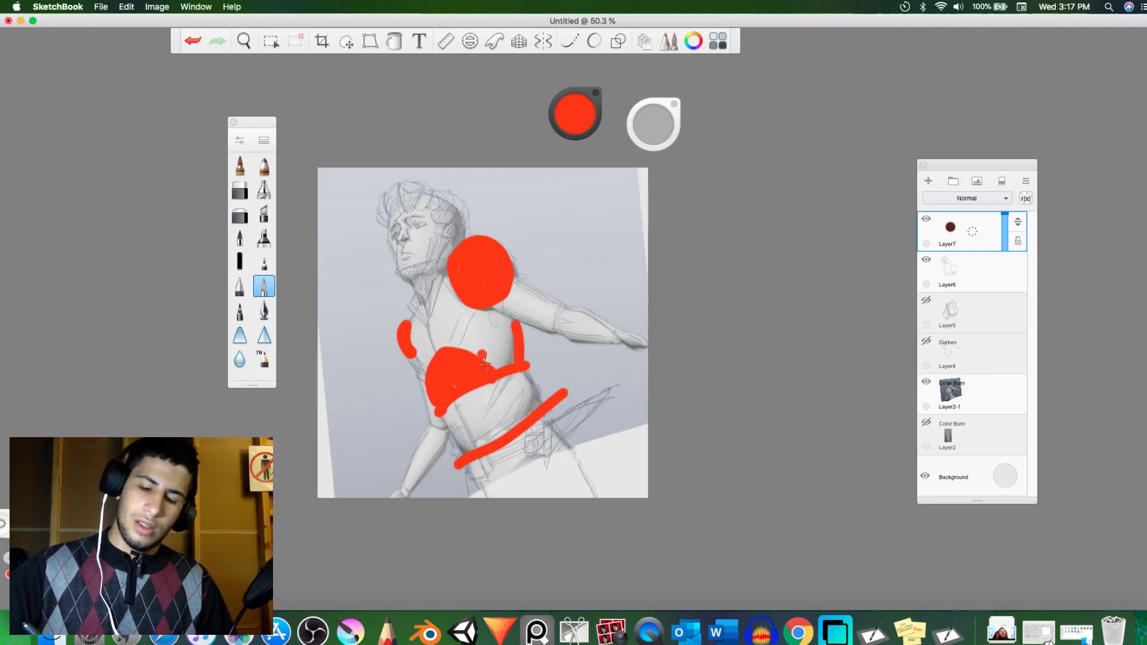
mouse_move(490, 393)
left_mouse_down()
mouse_move(486, 442)
mouse_move(471, 410)
mouse_move(473, 453)
mouse_move(496, 458)
left_mouse_up()
left_click_drag(513, 363, 540, 404)
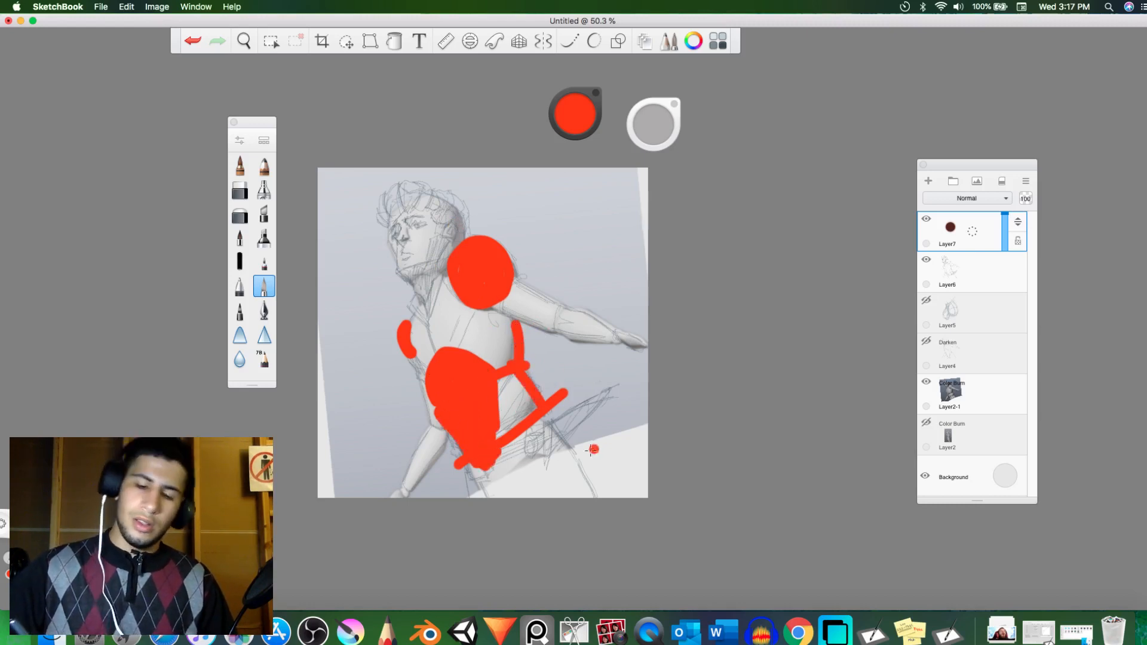
Step: Outline the front and rear thighs in red below the hip, undoing the lower cross stroke and replacing the straight outer line with an arch
left_click_drag(465, 466, 472, 496)
left_click_drag(535, 406, 588, 482)
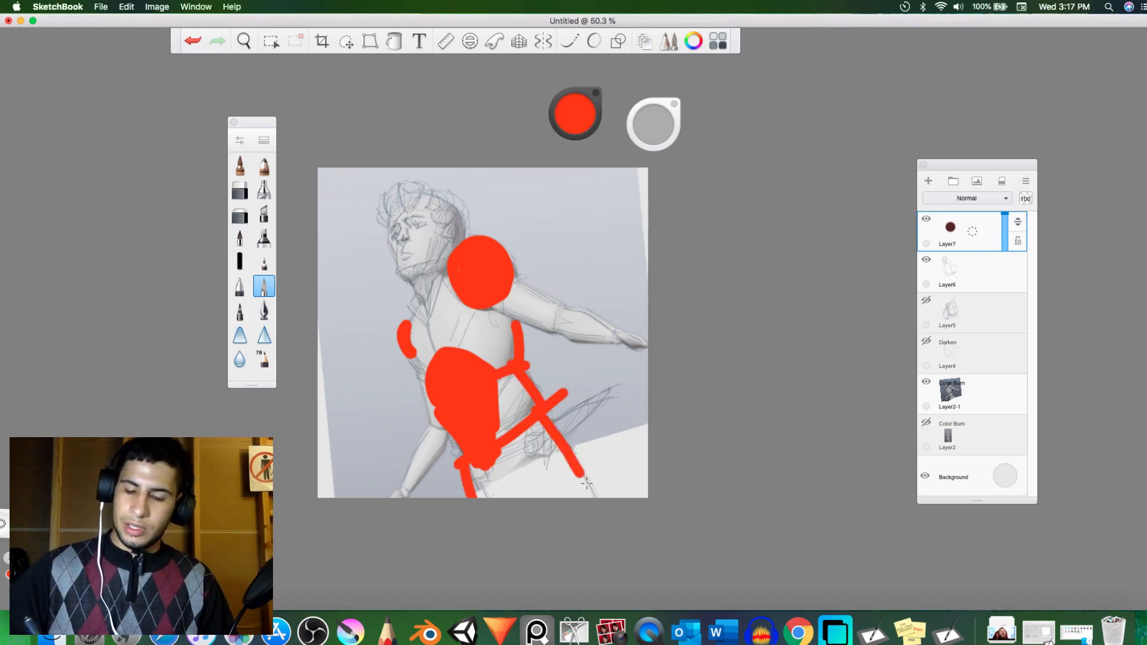
left_click_drag(499, 496, 617, 481)
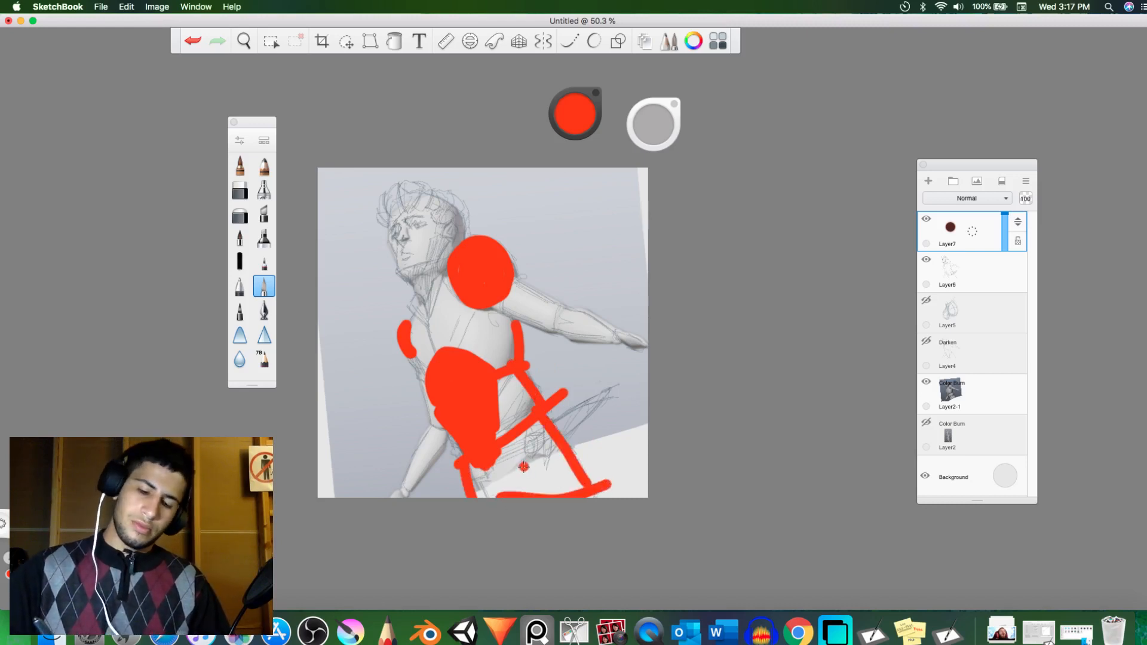
key("super+z")
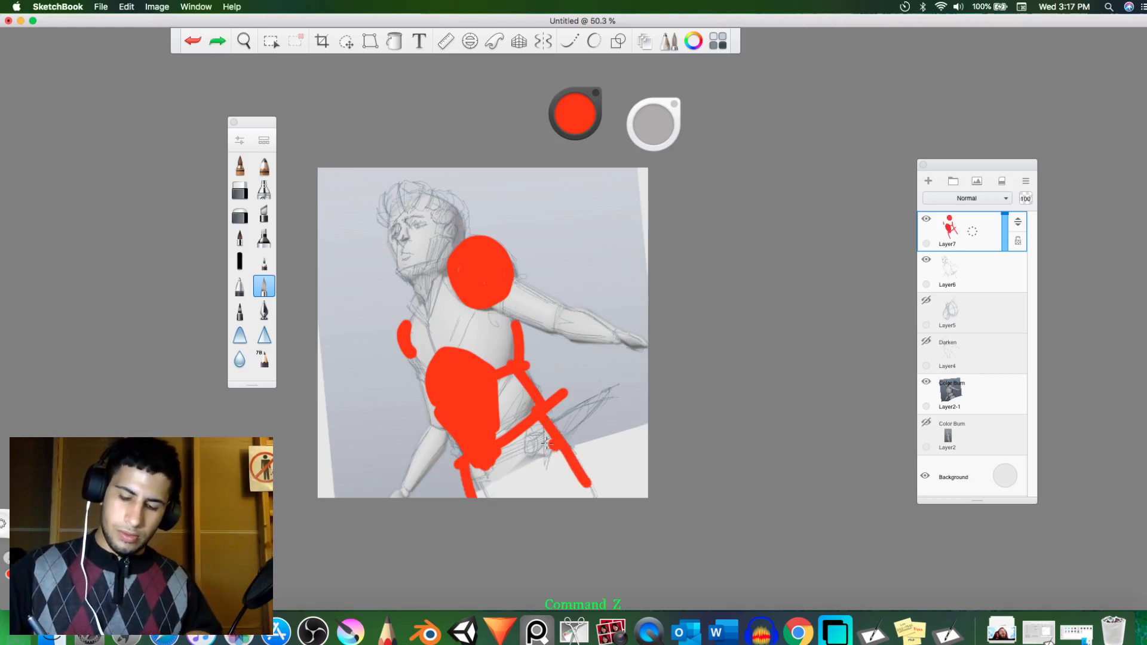
left_click_drag(559, 453, 523, 496)
key("e")
mouse_move(573, 442)
left_mouse_down()
mouse_move(600, 501)
mouse_move(571, 466)
mouse_move(576, 496)
left_mouse_up()
key("e")
left_click_drag(559, 449, 576, 496)
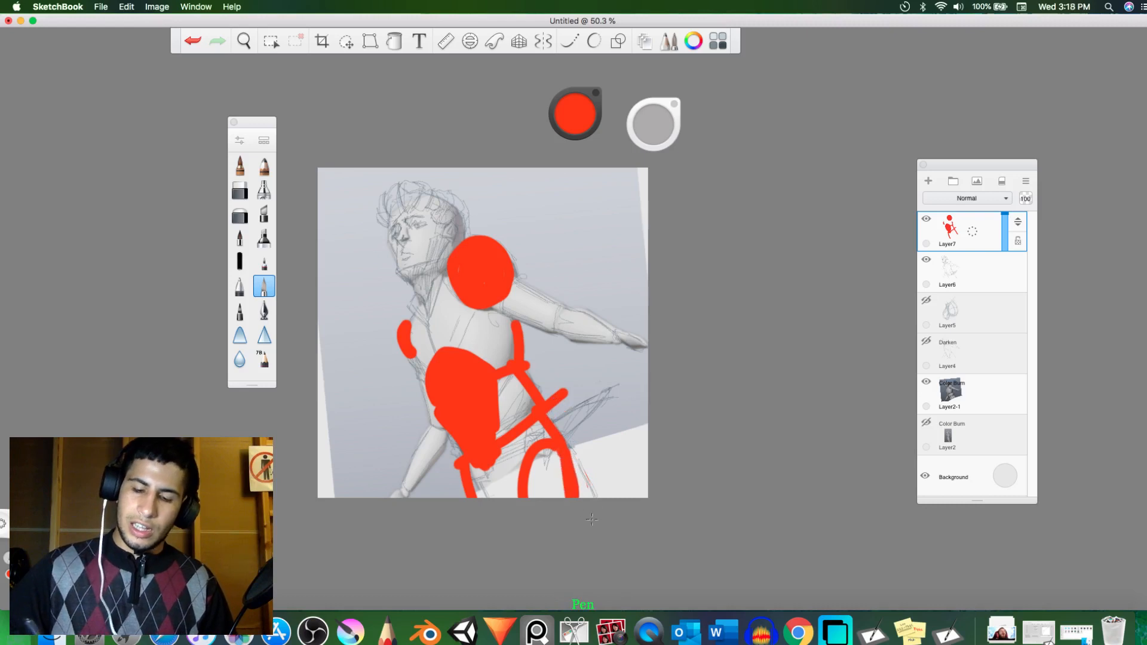
Step: Draw the front chest line and collar in red, then fill the head shape and trim its lower edge with the eraser
left_click(532, 302)
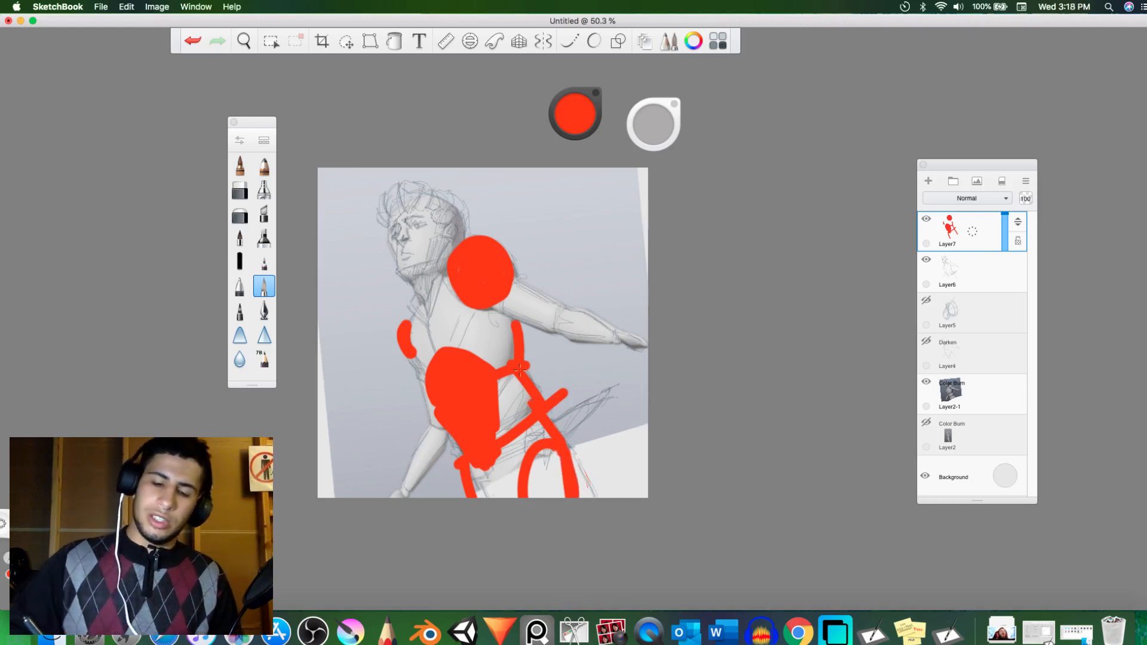
mouse_move(423, 373)
left_mouse_down()
mouse_move(422, 284)
mouse_move(415, 317)
mouse_move(426, 325)
mouse_move(441, 282)
mouse_move(424, 291)
mouse_move(447, 263)
left_mouse_up()
key("e")
key("e")
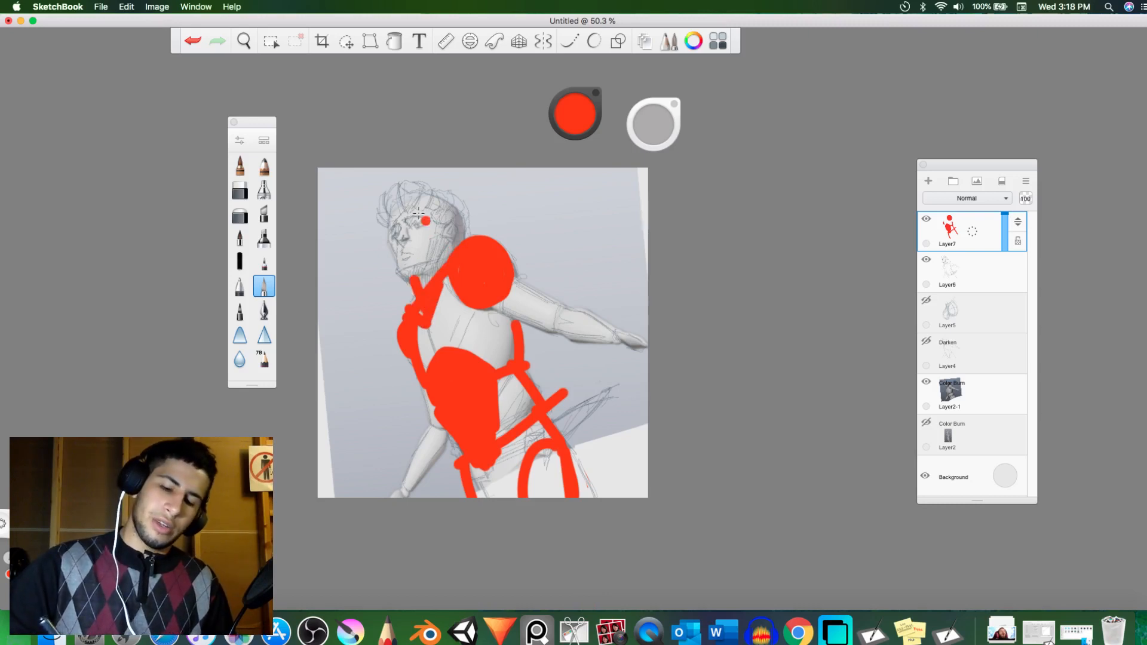
mouse_move(396, 286)
left_mouse_down()
mouse_move(397, 208)
mouse_move(422, 201)
mouse_move(436, 216)
mouse_move(436, 199)
mouse_move(415, 273)
mouse_move(391, 284)
mouse_move(398, 251)
mouse_move(384, 290)
mouse_move(391, 204)
mouse_move(412, 226)
mouse_move(407, 270)
mouse_move(392, 212)
mouse_move(424, 187)
mouse_move(438, 203)
mouse_move(460, 202)
mouse_move(459, 231)
mouse_move(419, 257)
mouse_move(443, 255)
mouse_move(461, 234)
mouse_move(458, 206)
mouse_move(433, 236)
left_mouse_up()
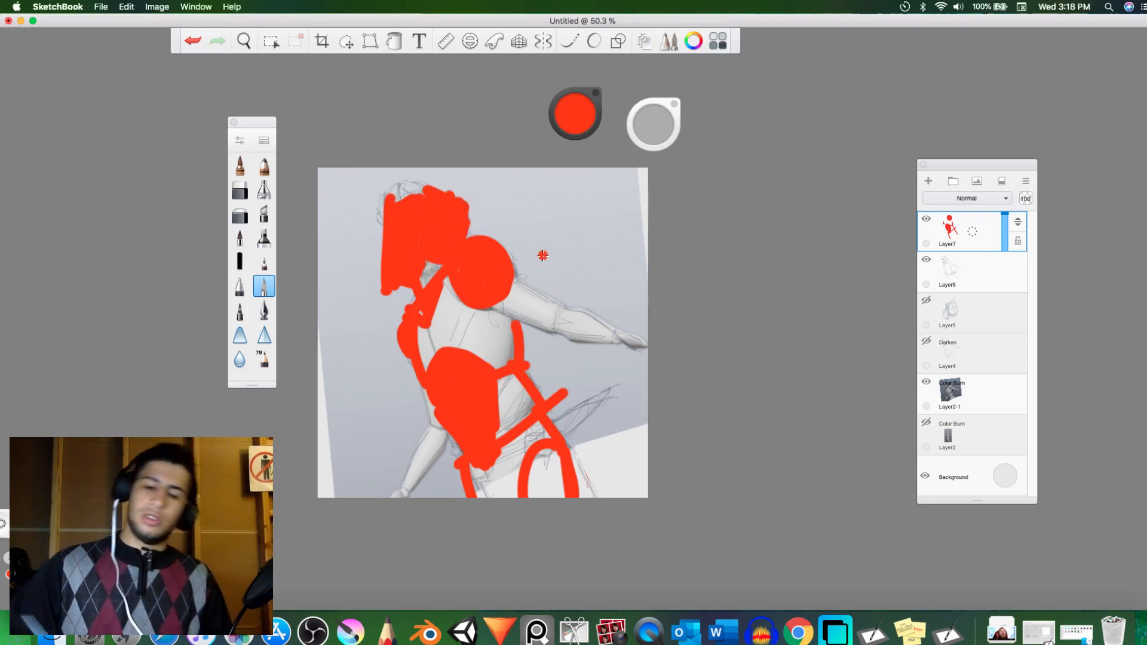
key("e")
left_click_drag(399, 288, 378, 295)
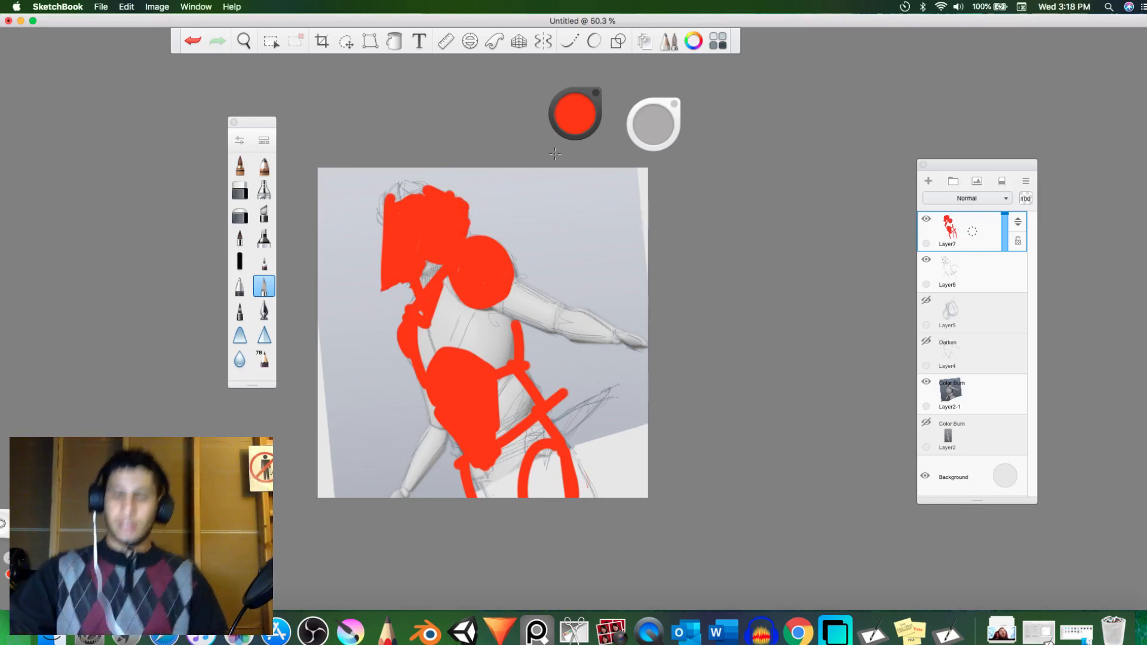
Step: Clear the red markup from Layer7 and compare the mannequin with the Layer6 clothed sketch, leaving Layer6 hidden
left_click(1002, 181)
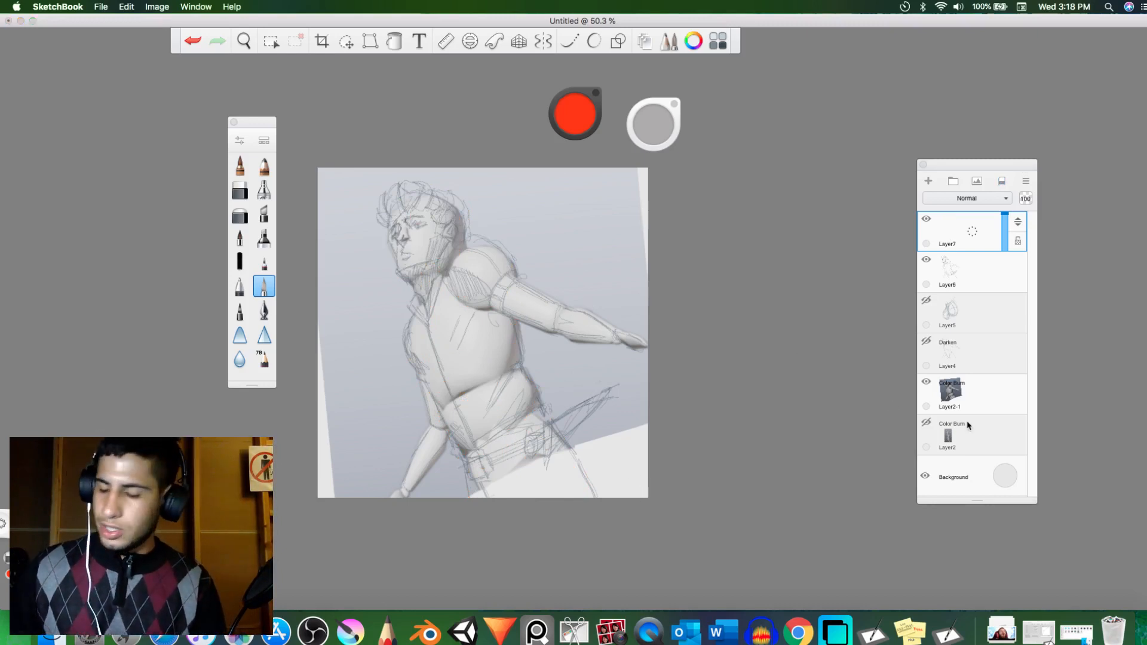
left_click(931, 384)
left_click(934, 386)
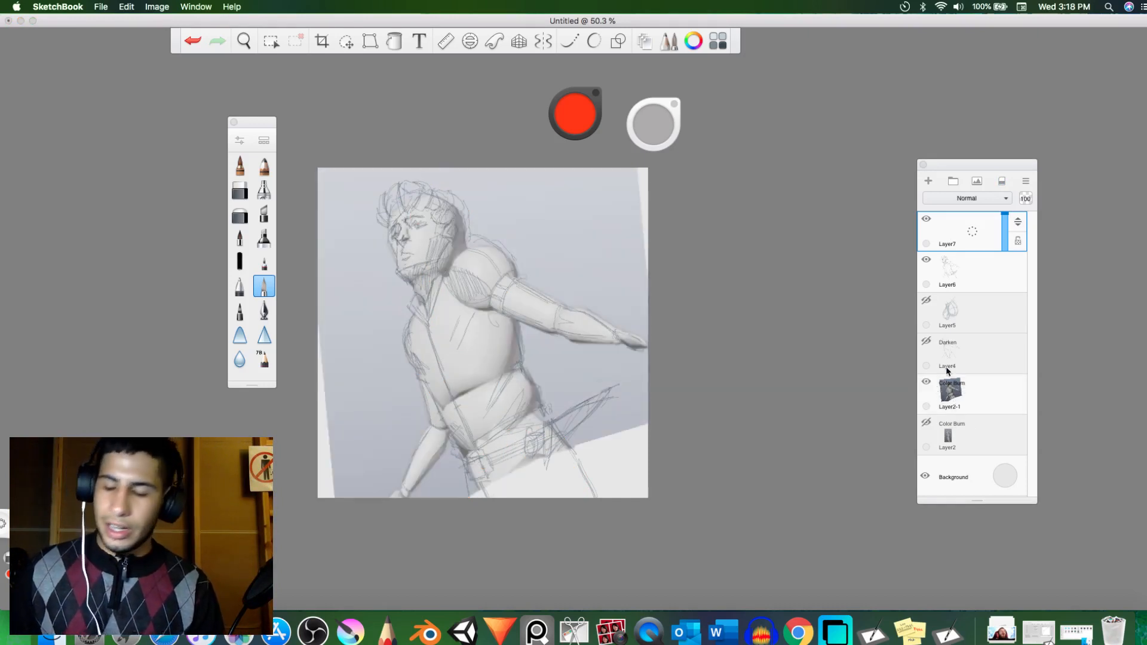
left_click(927, 261)
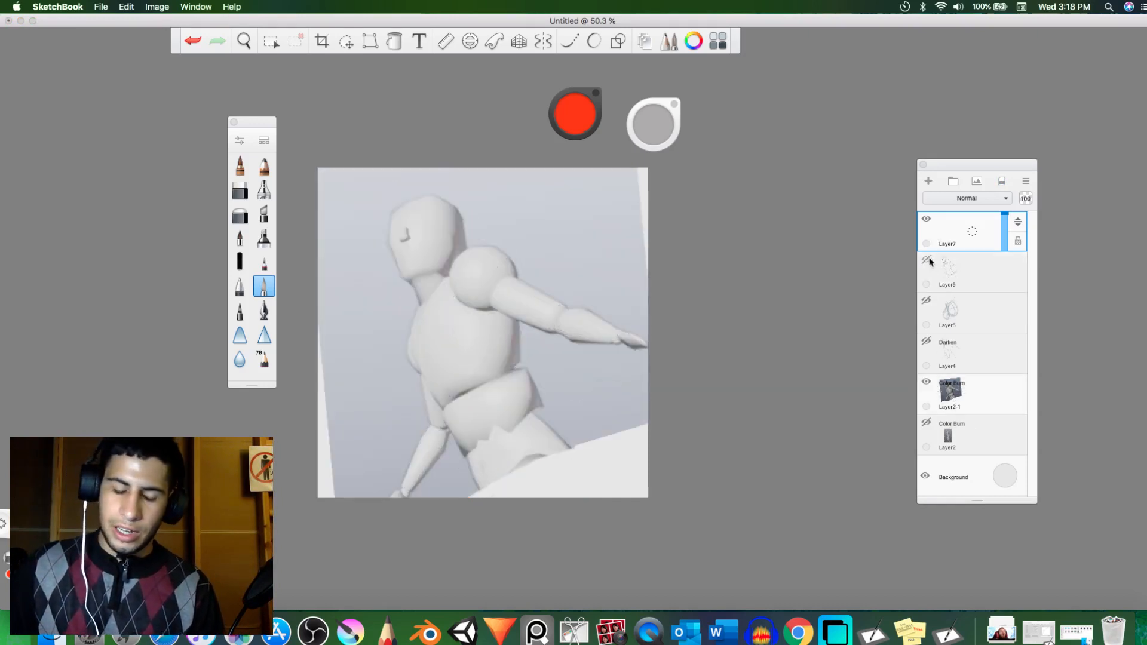
left_click(927, 261)
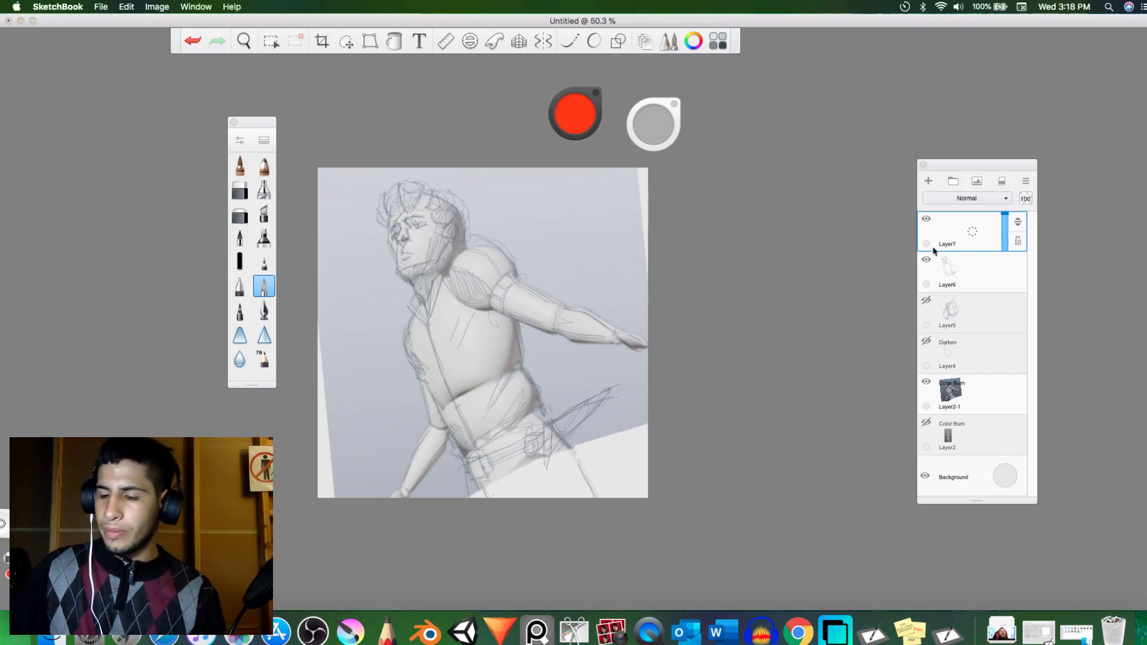
left_click(926, 261)
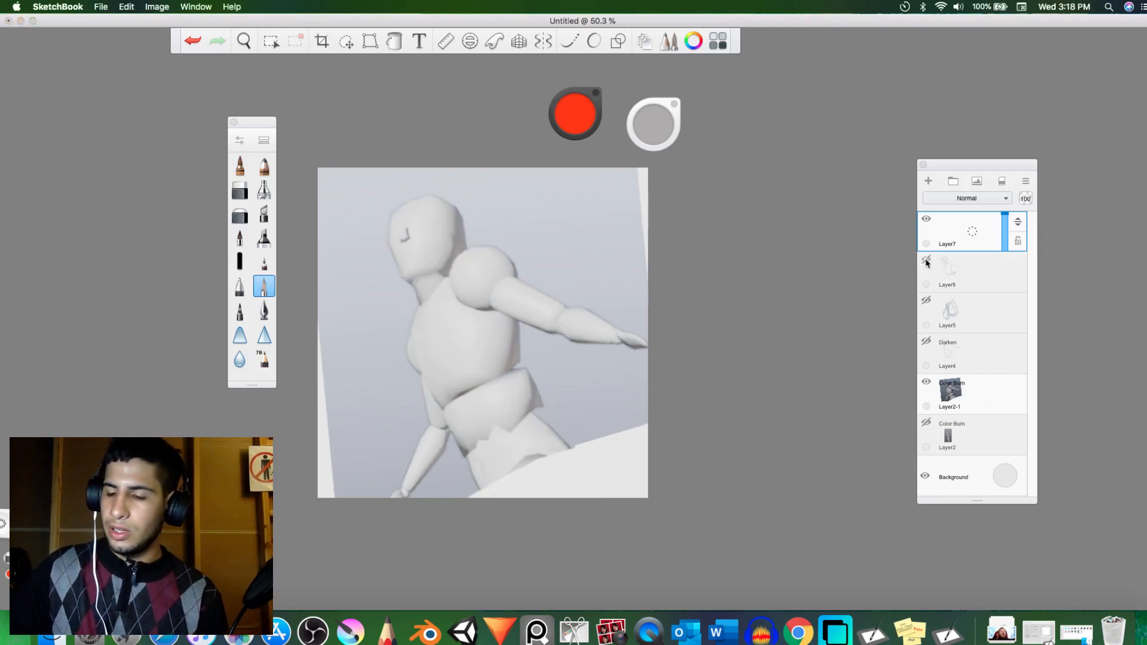
Step: Show the full-body mannequin on Layer2 and compare it with the close-up on Layer2-1 by toggling Layer2-1, leaving Layer2-1 hidden
left_click(928, 423)
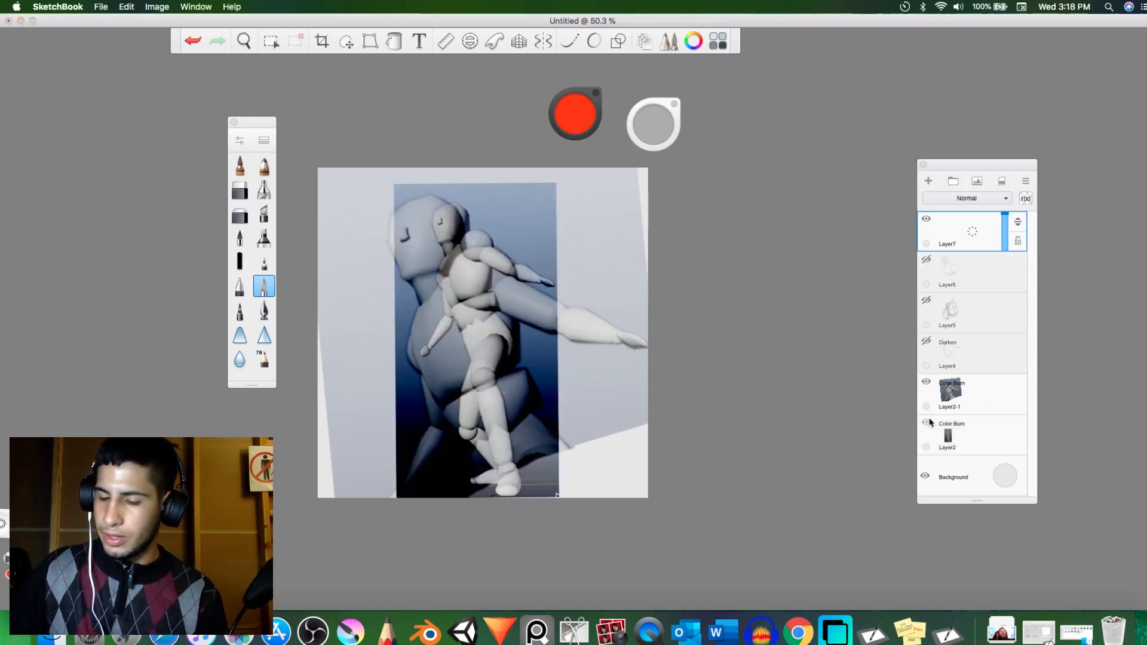
left_click(927, 384)
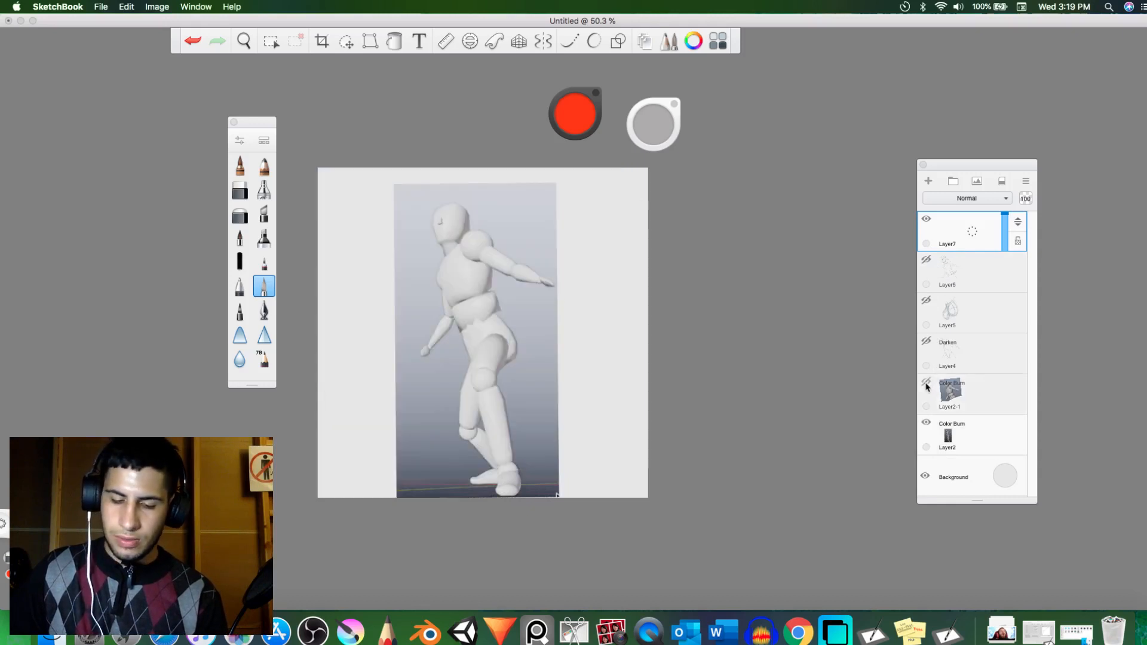
left_click(928, 385)
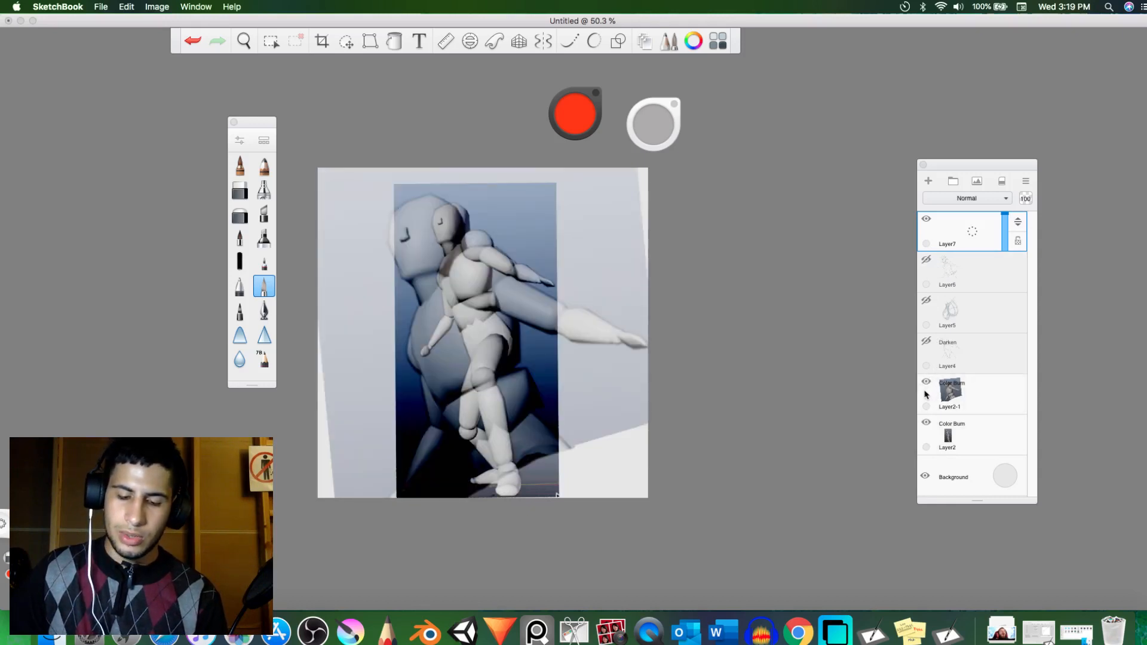
left_click(926, 394)
left_click(932, 383)
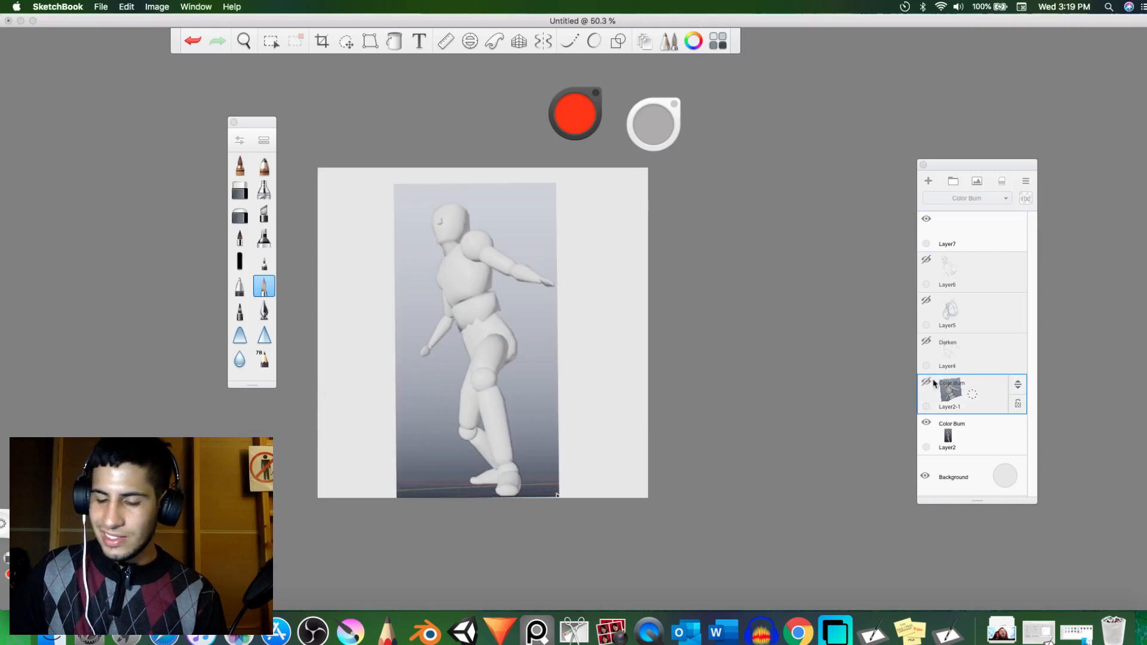
left_click(927, 383)
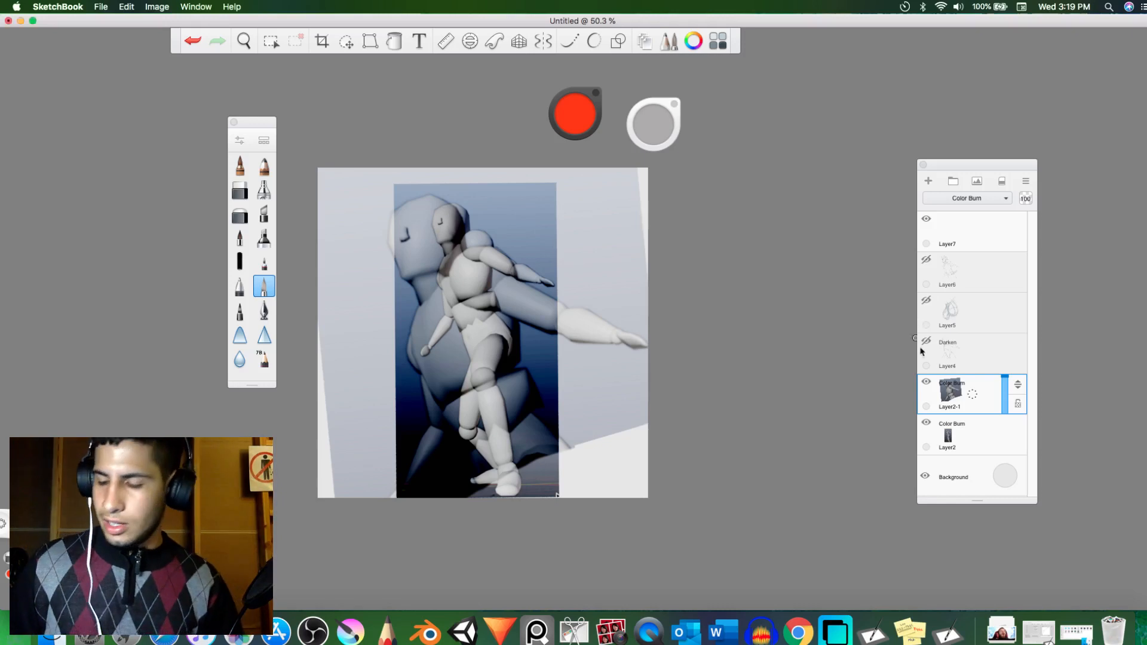
left_click(926, 382)
left_click(927, 382)
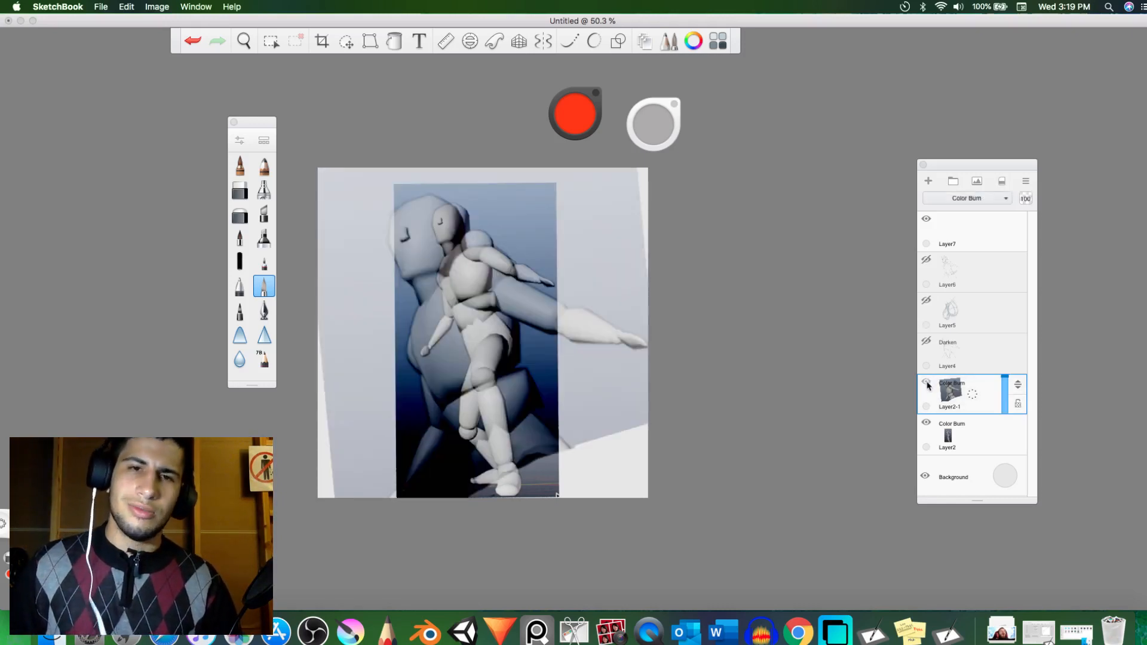
left_click(927, 382)
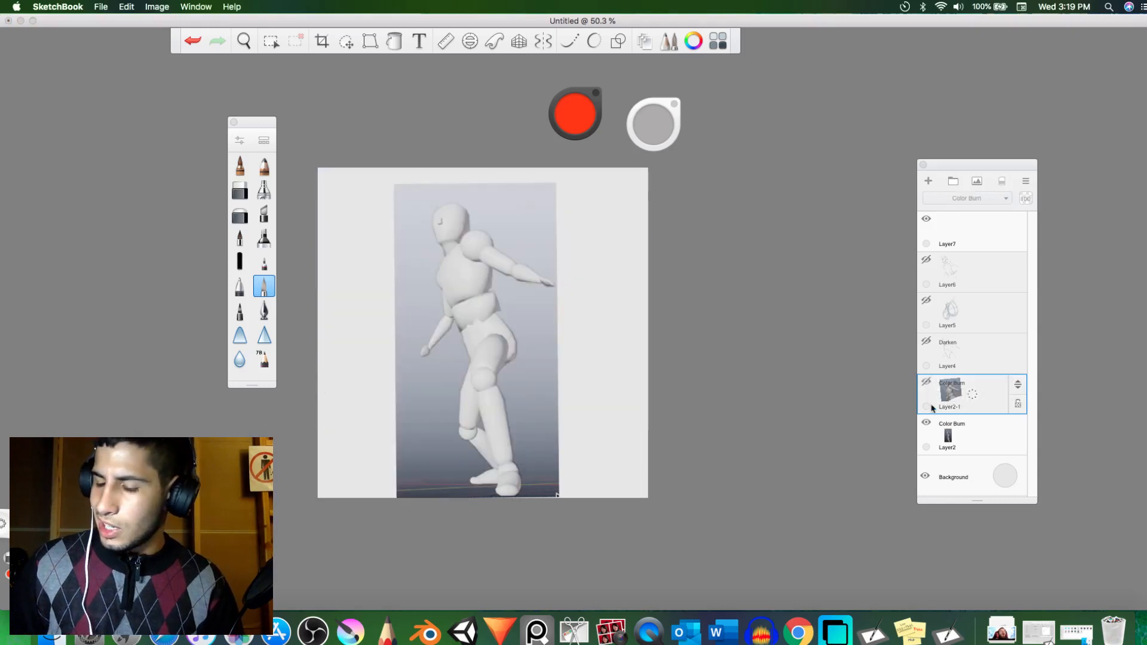
Step: Compare the full-body mannequin on Layer2 with the close-up on Layer2-1 by toggling both layers, leaving only Layer2 shown
left_click(927, 423)
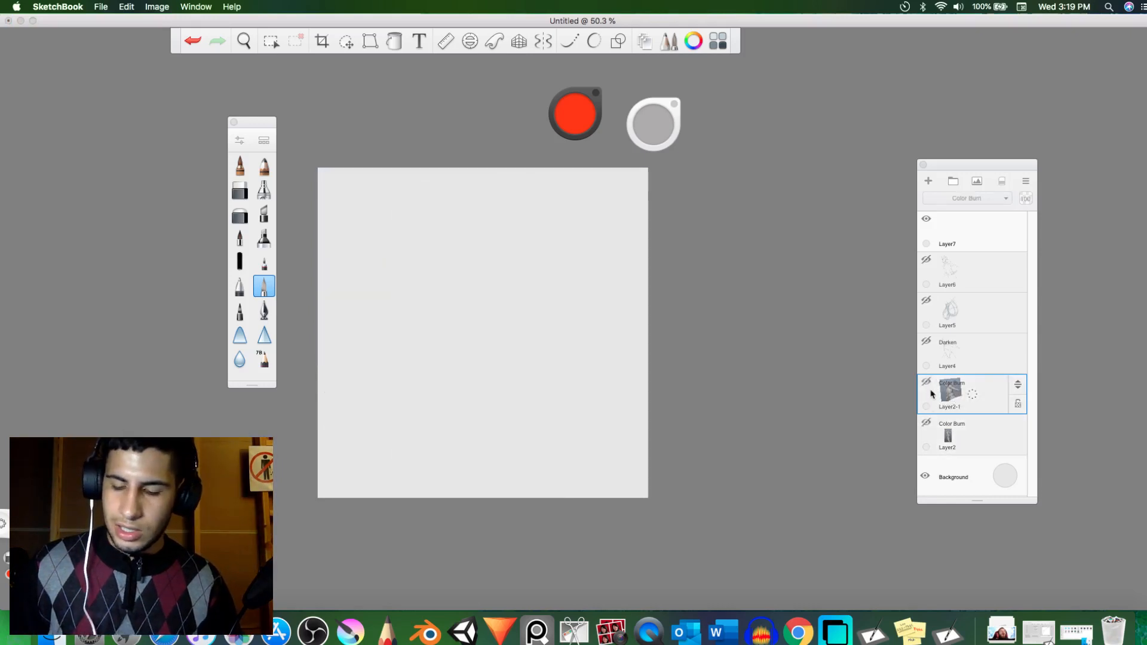
left_click(926, 383)
left_click(926, 383)
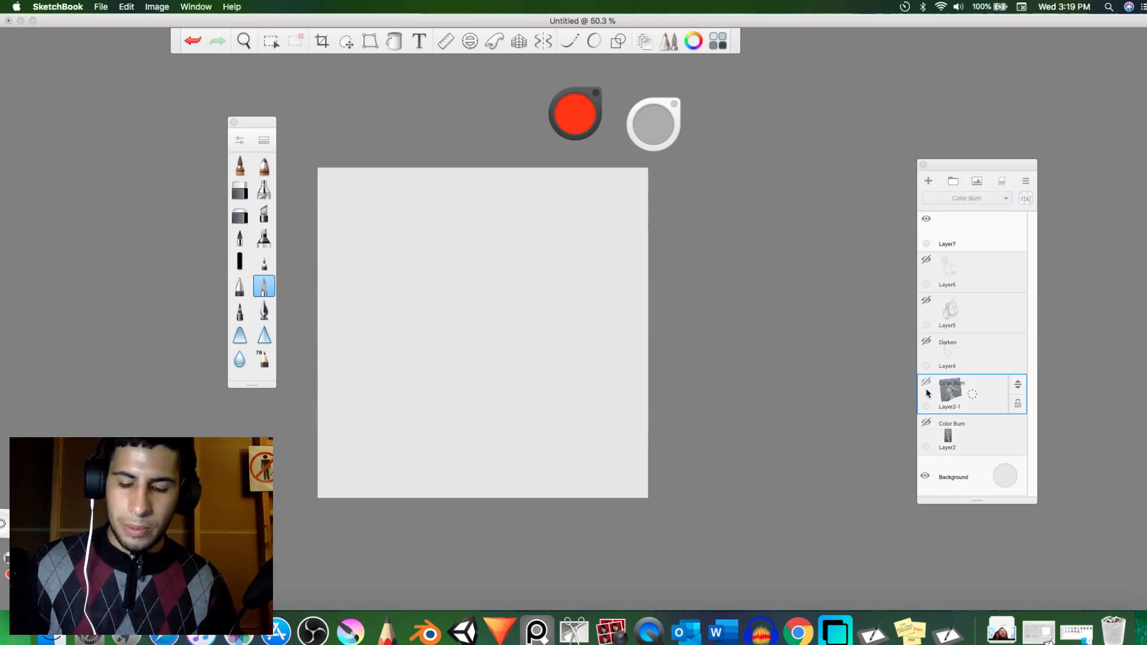
left_click(927, 423)
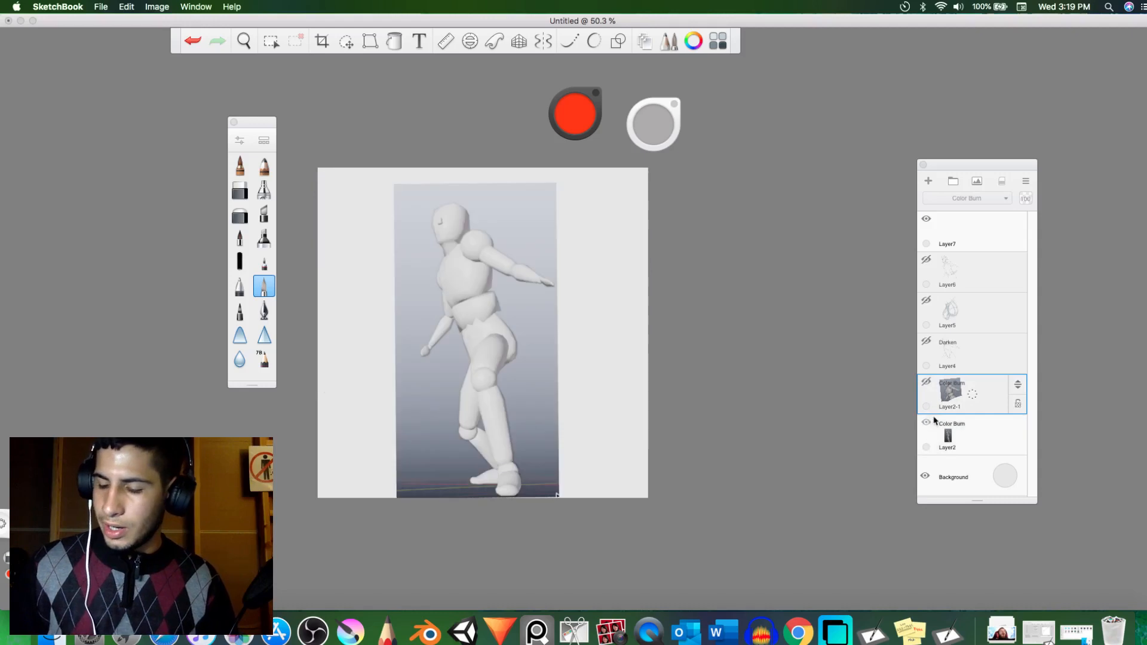
left_click(926, 382)
left_click(955, 445)
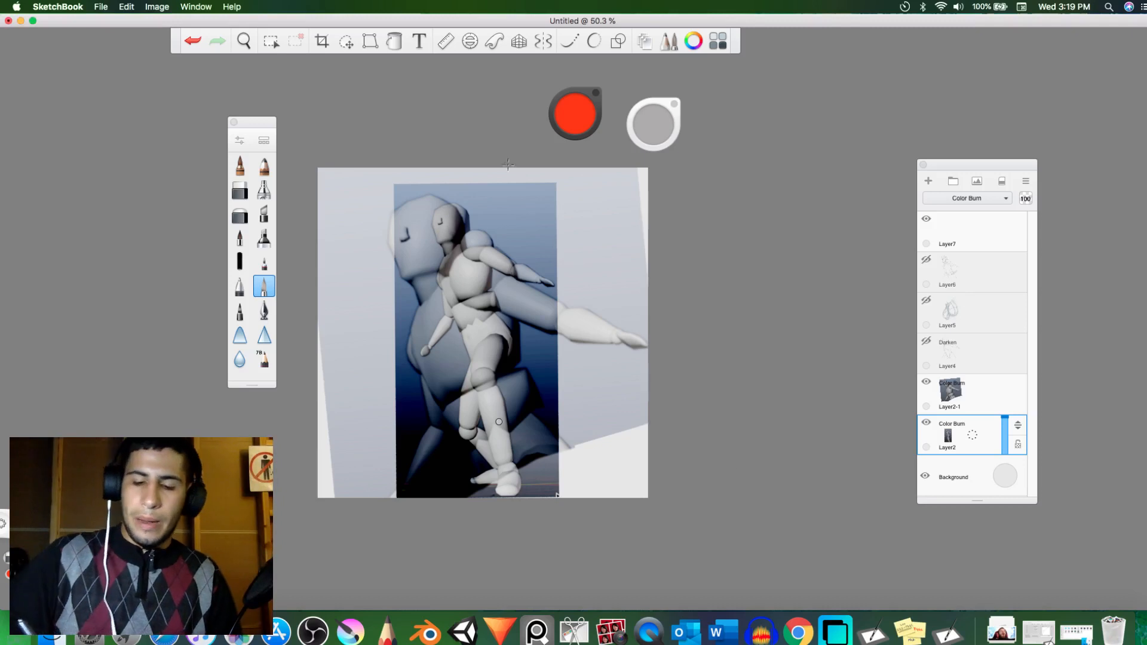
left_click(927, 383)
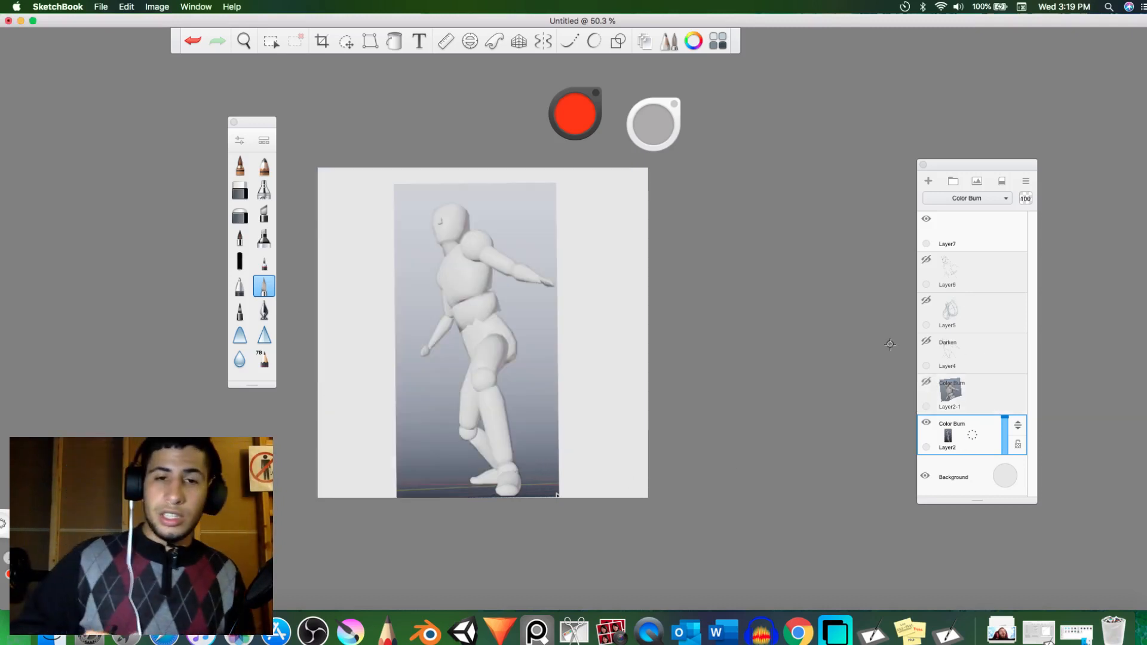
Step: Activate Layer7 with the pencil brush and start the 15:00 countdown for the "video for wedsday" task
left_click(970, 242)
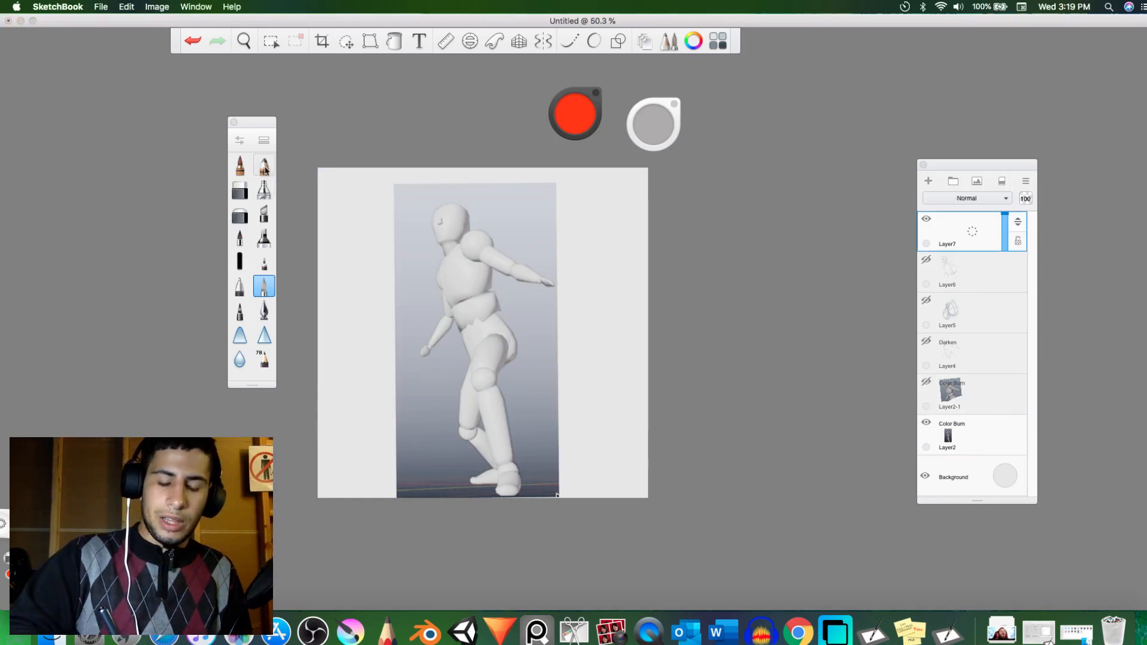
left_click(265, 359)
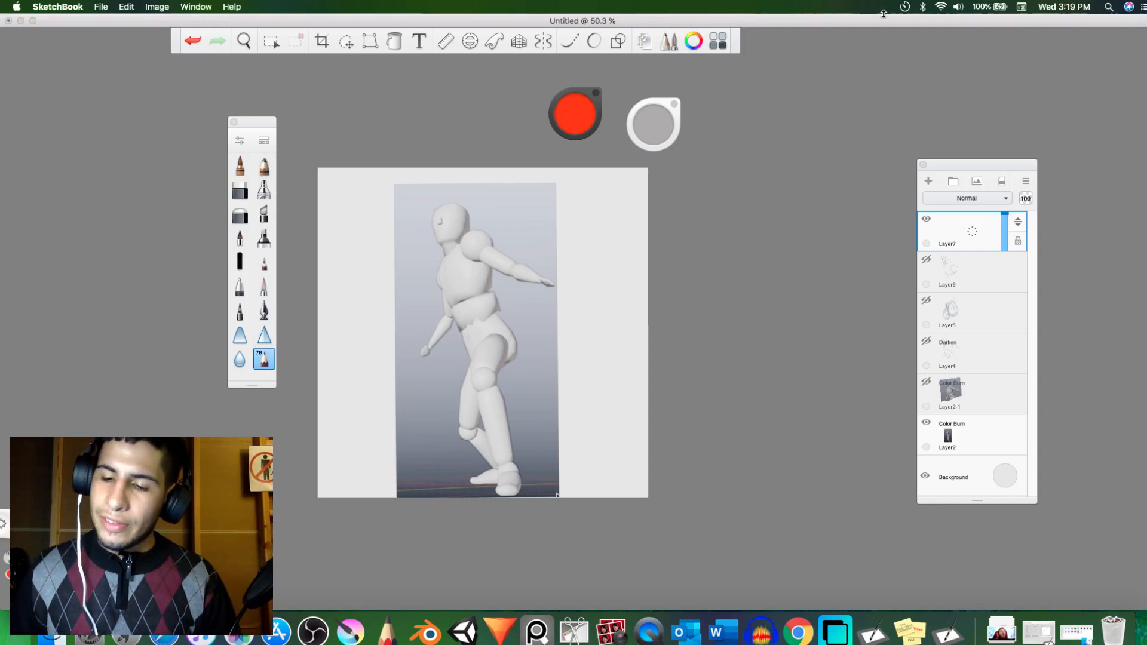
left_click(905, 7)
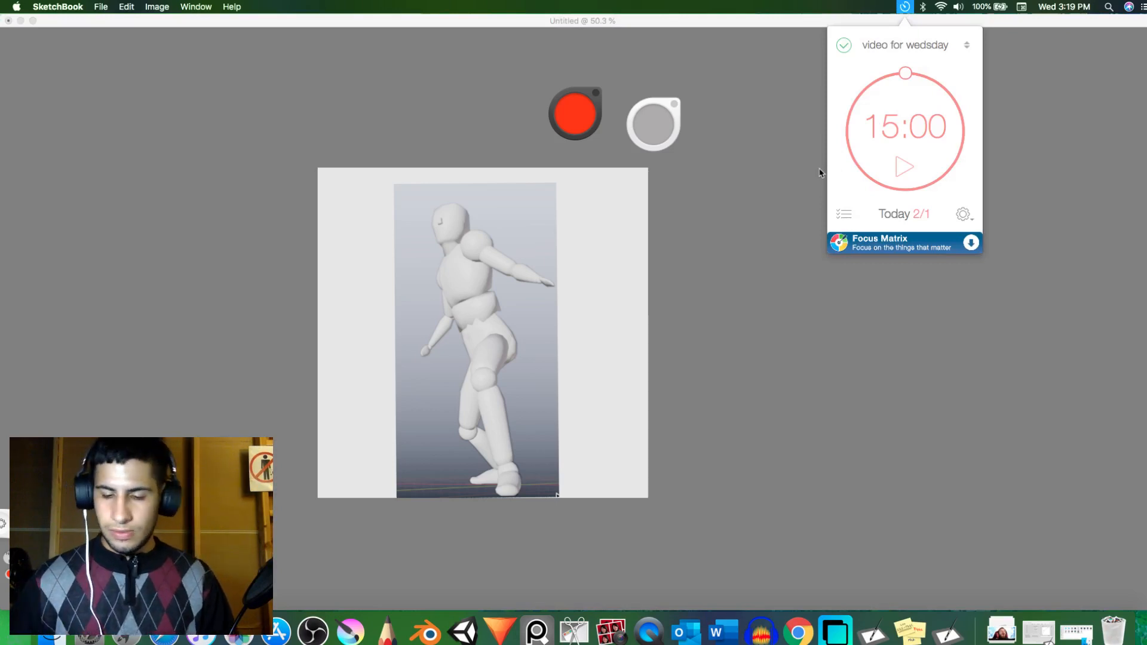
left_click(904, 168)
left_click(679, 319)
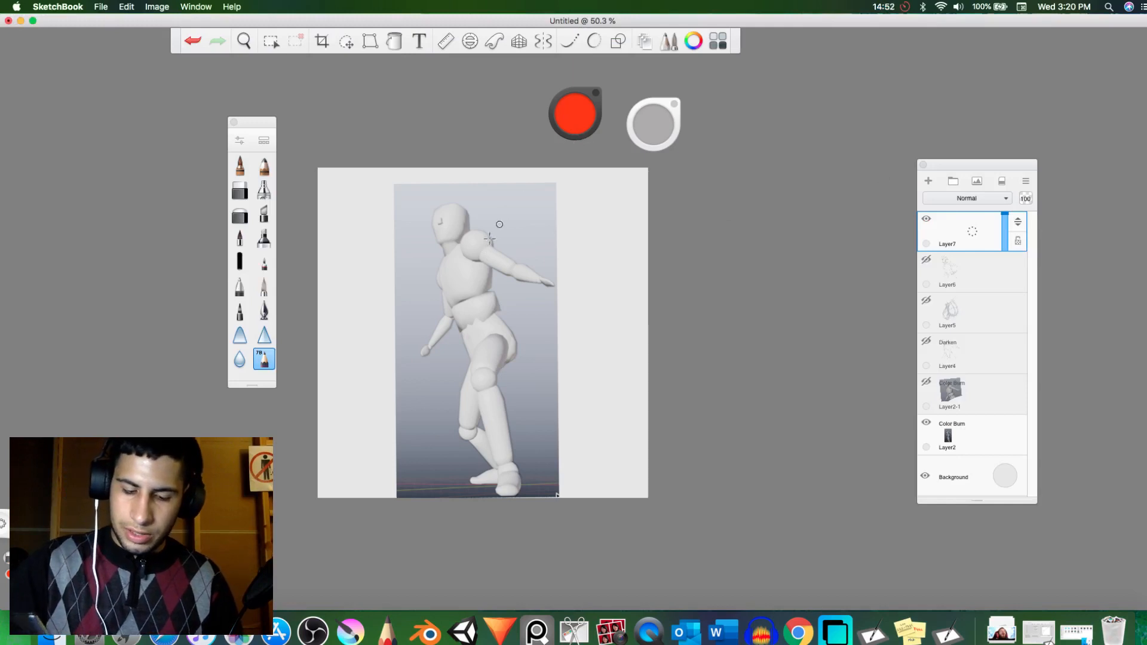
Step: Try outlining the mannequin's face profile, jaw, rear cheek and forehead in red pencil on Layer7
mouse_move(503, 238)
left_mouse_down()
mouse_move(506, 215)
mouse_move(515, 242)
left_mouse_up()
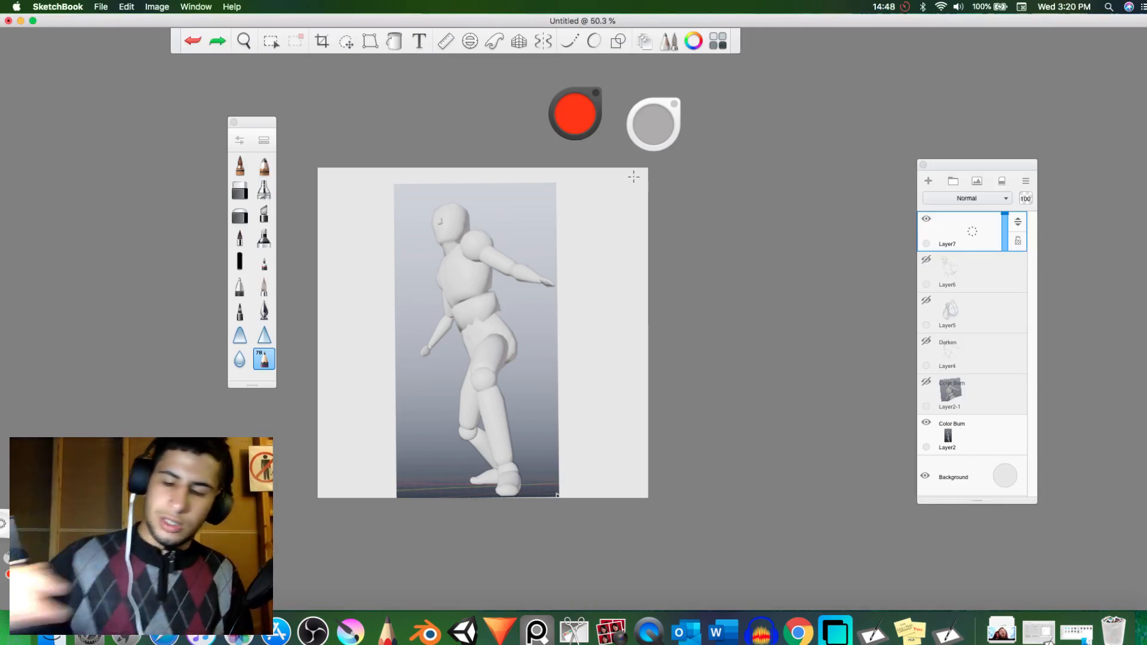
key("super+z")
scroll(540, 258, "up", 5)
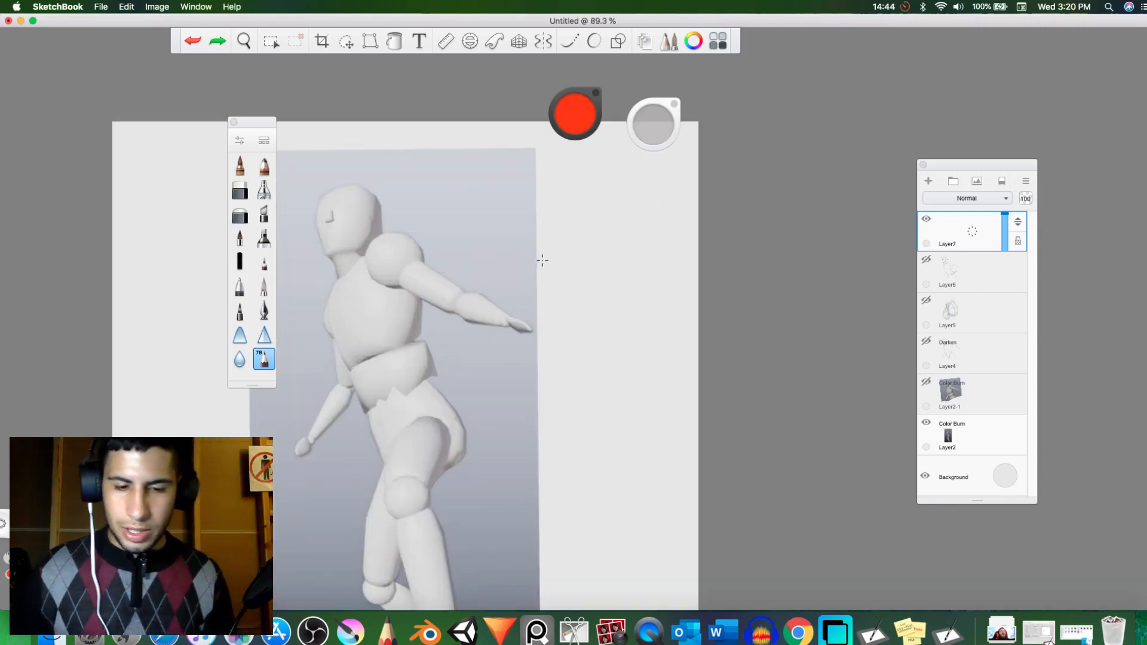
scroll(541, 259, "up", 1)
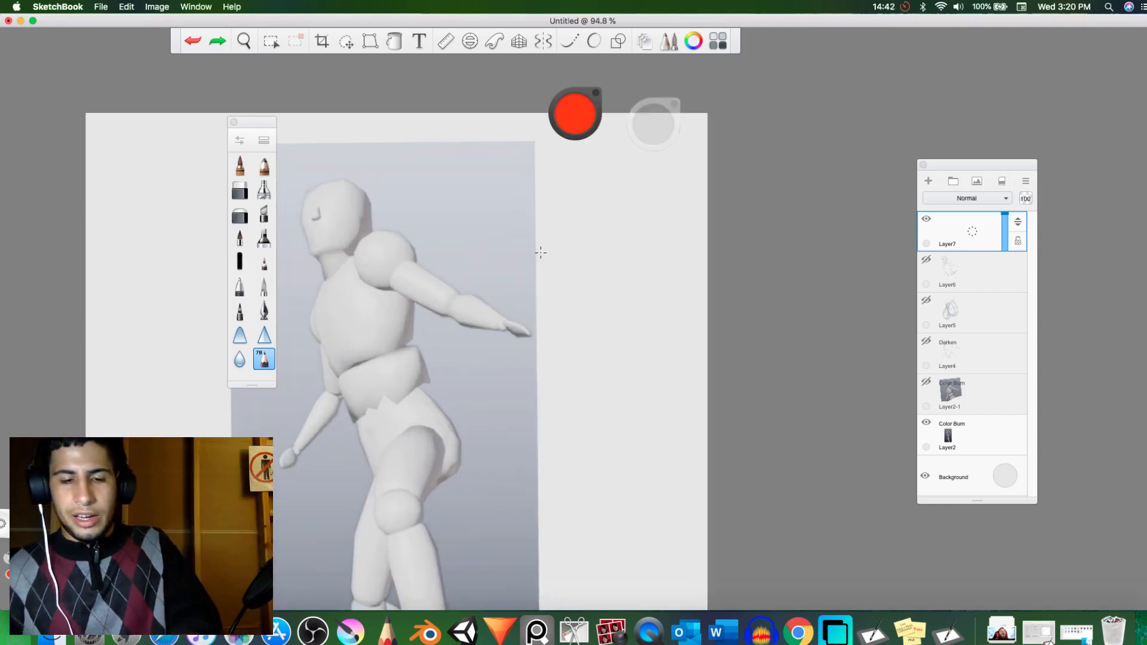
key("space")
left_click_drag(653, 314, 750, 313)
key("space")
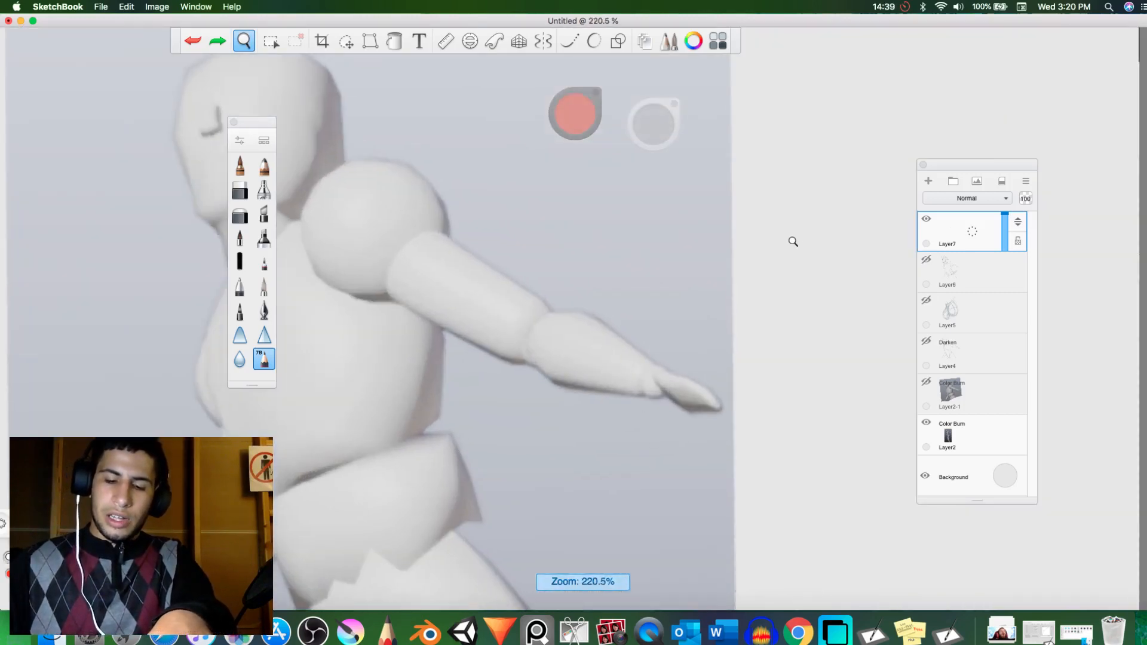
key("space")
left_click_drag(793, 241, 990, 359)
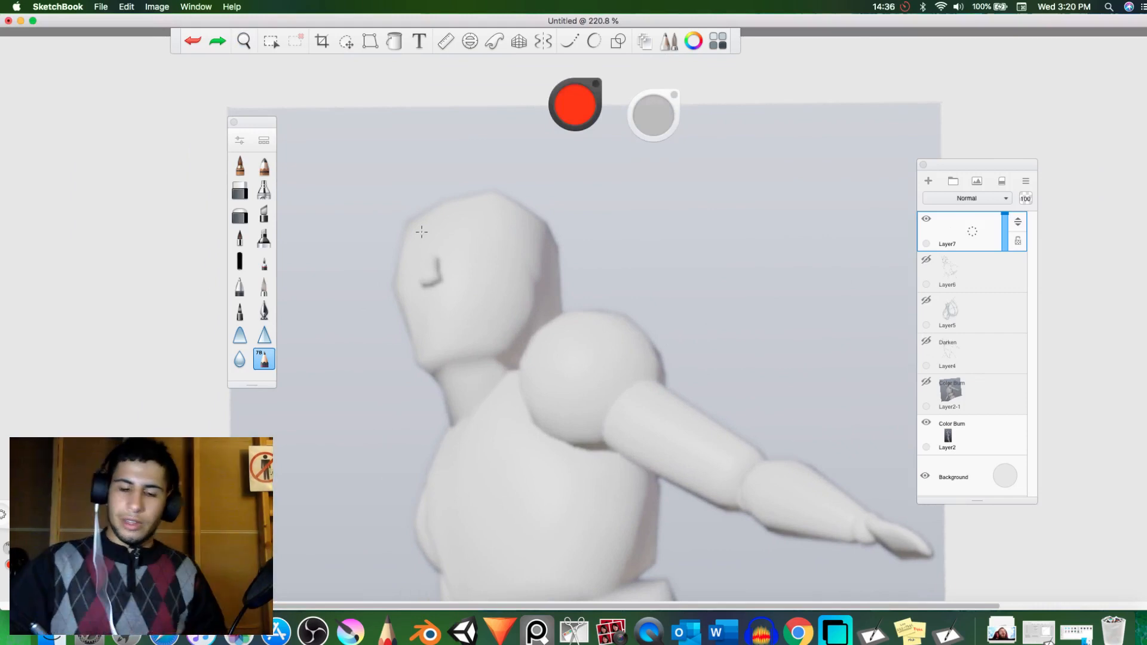
mouse_move(411, 216)
left_mouse_down()
mouse_move(397, 285)
mouse_move(387, 280)
mouse_move(413, 301)
mouse_move(425, 379)
mouse_move(476, 341)
left_mouse_up()
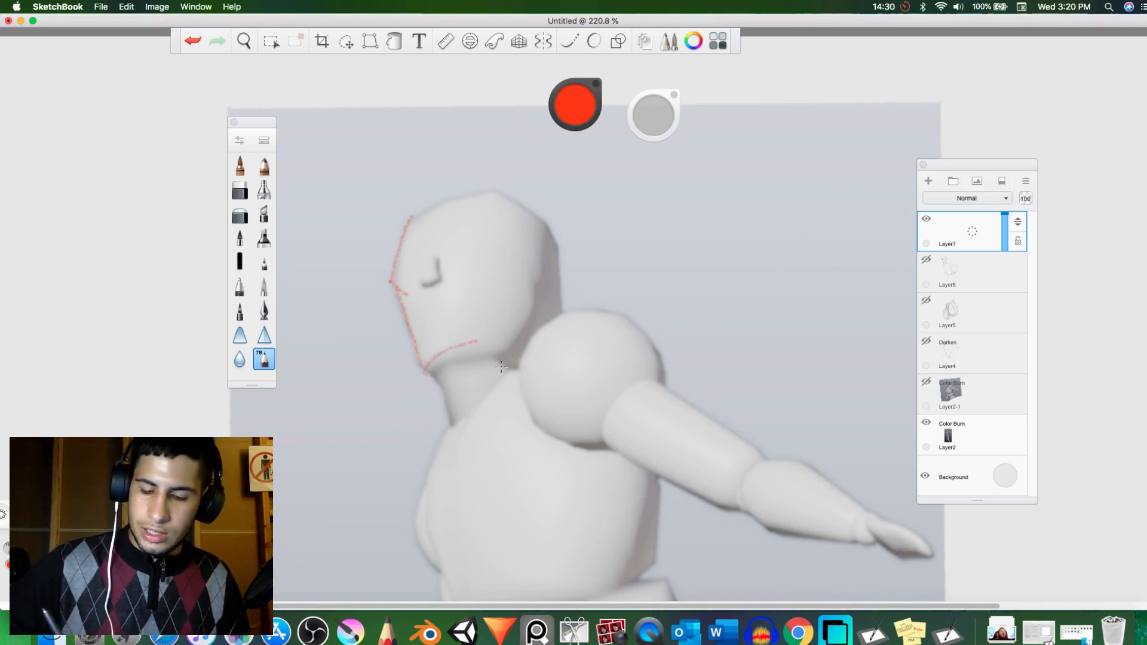
left_click_drag(536, 270, 530, 314)
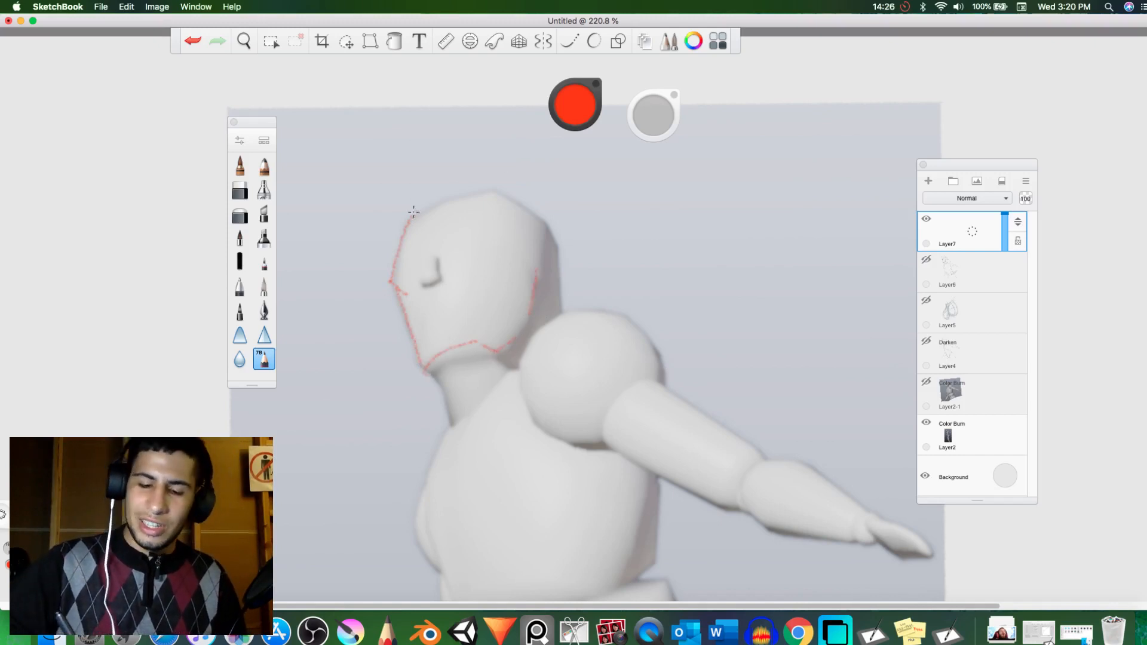
left_click_drag(413, 212, 475, 198)
Step: Undo all the red face outline strokes on Layer7
key("super+z")
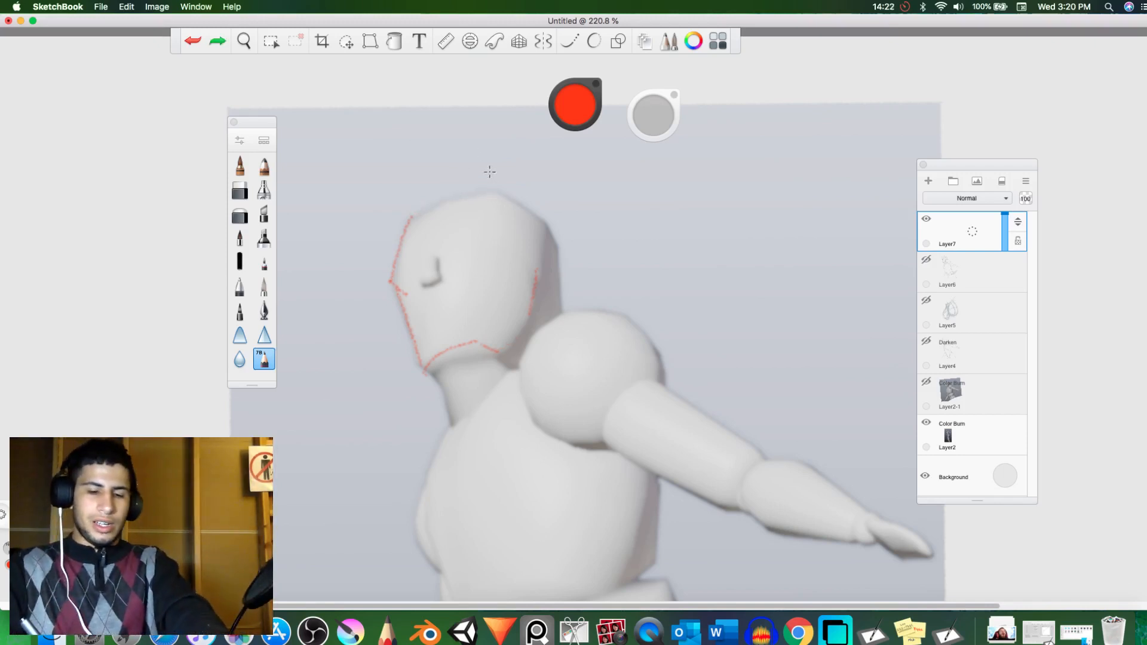
key("super+z")
key("super+z")
key("super+z")
key("super+z")
key("super+z")
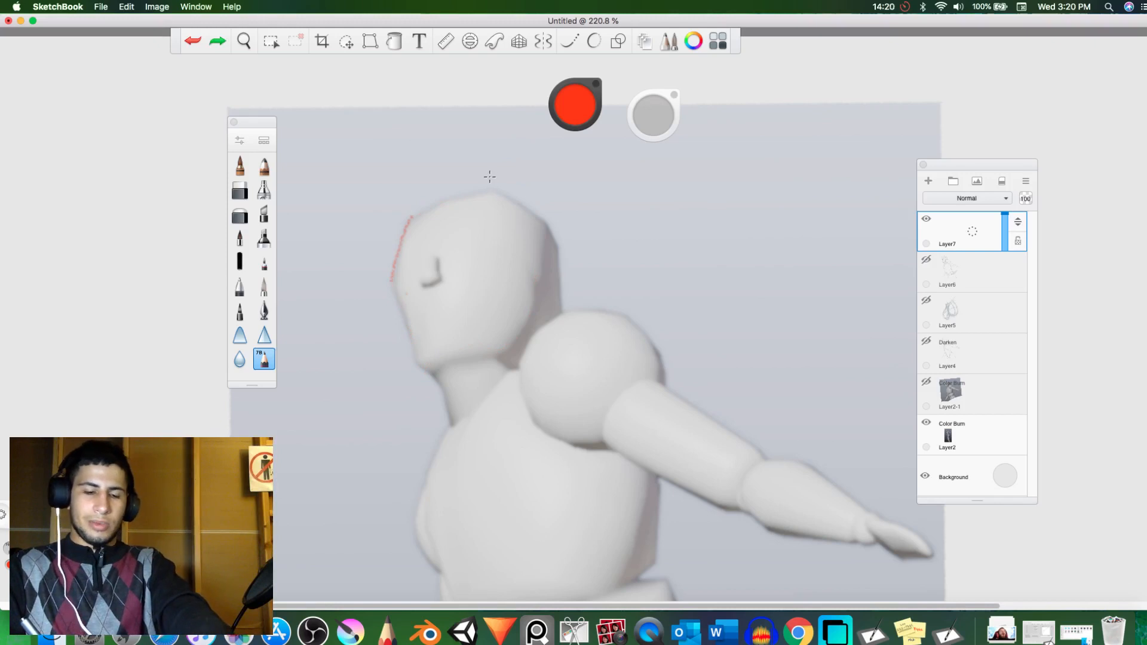
key("super+z")
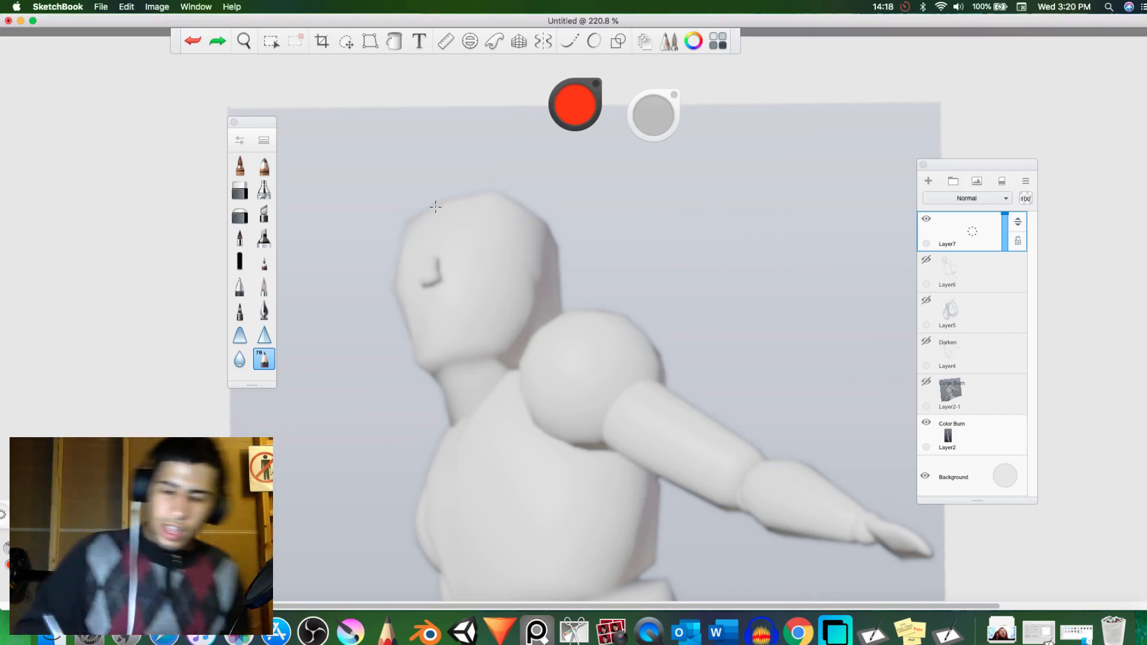
Step: Outline the crown and back of the head in red, plus the underside of the jaw, the neck and the neckline
mouse_move(409, 226)
left_mouse_down()
mouse_move(509, 211)
mouse_move(509, 197)
mouse_move(444, 193)
mouse_move(527, 207)
mouse_move(493, 182)
mouse_move(503, 214)
mouse_move(489, 209)
mouse_move(499, 197)
mouse_move(548, 234)
mouse_move(515, 196)
mouse_move(562, 265)
mouse_move(555, 246)
mouse_move(561, 269)
mouse_move(546, 317)
mouse_move(534, 297)
left_mouse_up()
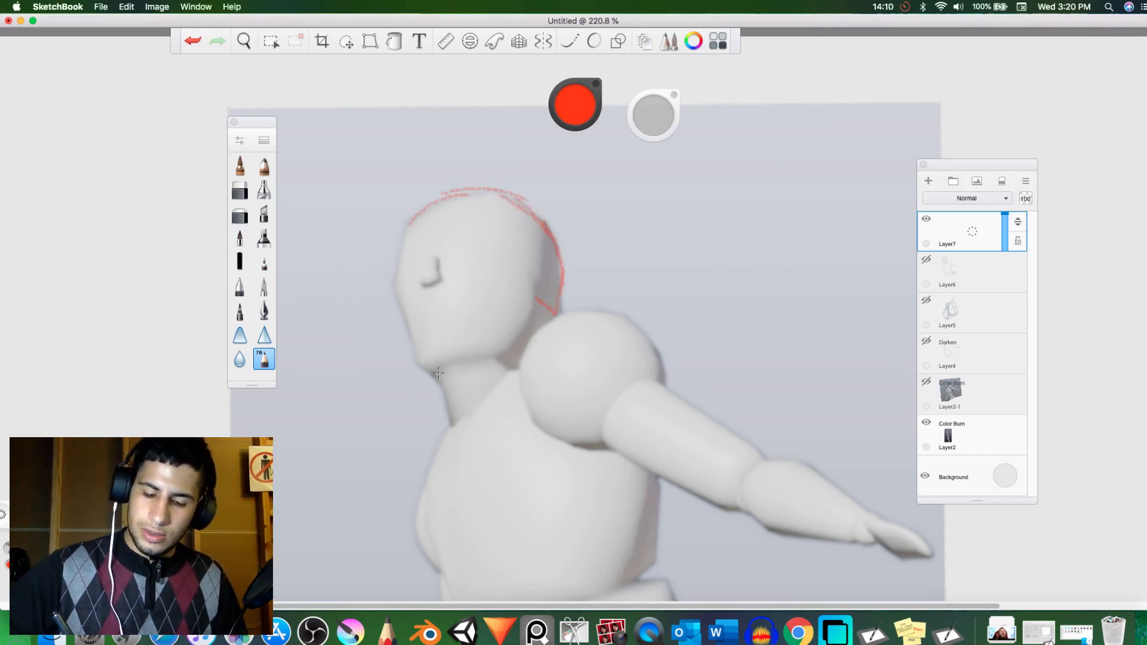
left_click_drag(446, 378, 460, 407)
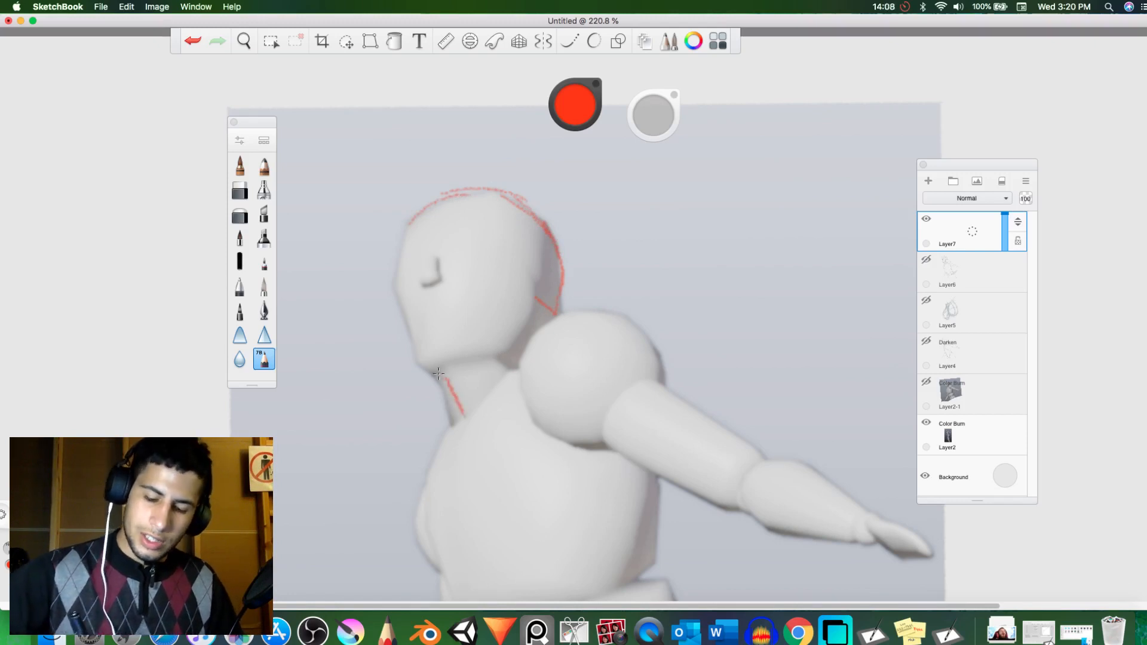
mouse_move(432, 371)
left_mouse_down()
mouse_move(500, 343)
mouse_move(489, 348)
mouse_move(500, 361)
mouse_move(444, 389)
mouse_move(512, 365)
mouse_move(517, 338)
mouse_move(502, 354)
mouse_move(515, 357)
mouse_move(514, 379)
mouse_move(517, 368)
mouse_move(466, 425)
left_mouse_up()
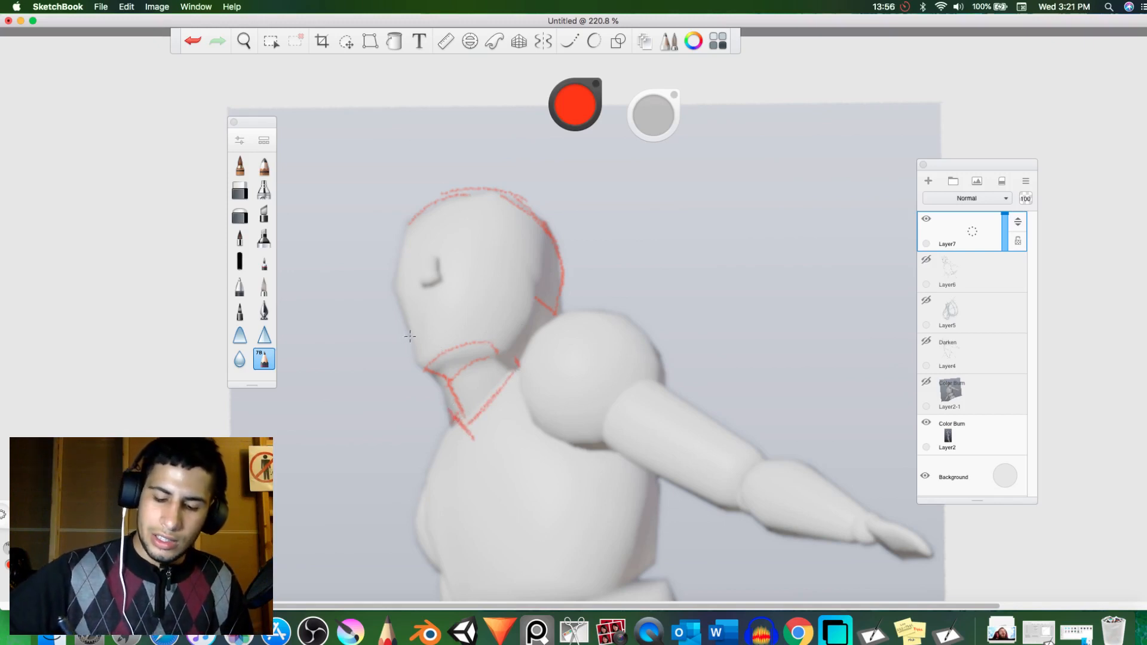
Step: Draw the front face profile in red from the chin up past the cheek and eye socket to the forehead
left_click_drag(411, 340, 425, 368)
left_click_drag(411, 300, 413, 335)
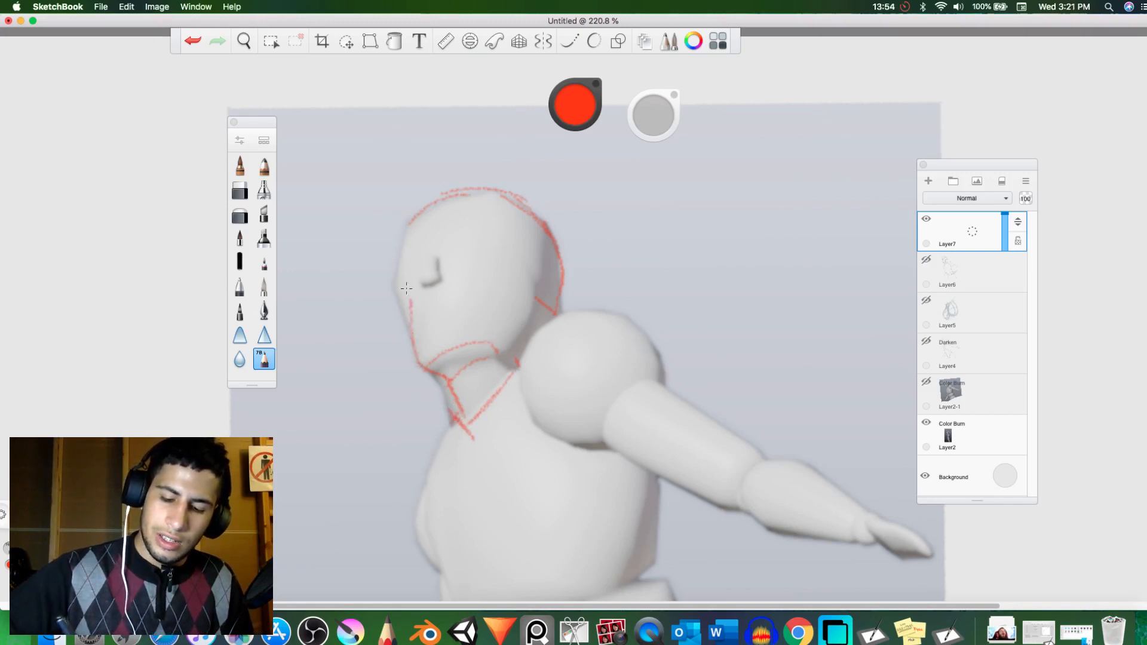
left_click_drag(403, 291, 410, 306)
mouse_move(404, 264)
left_mouse_down()
mouse_move(398, 291)
mouse_move(403, 237)
mouse_move(402, 257)
left_mouse_up()
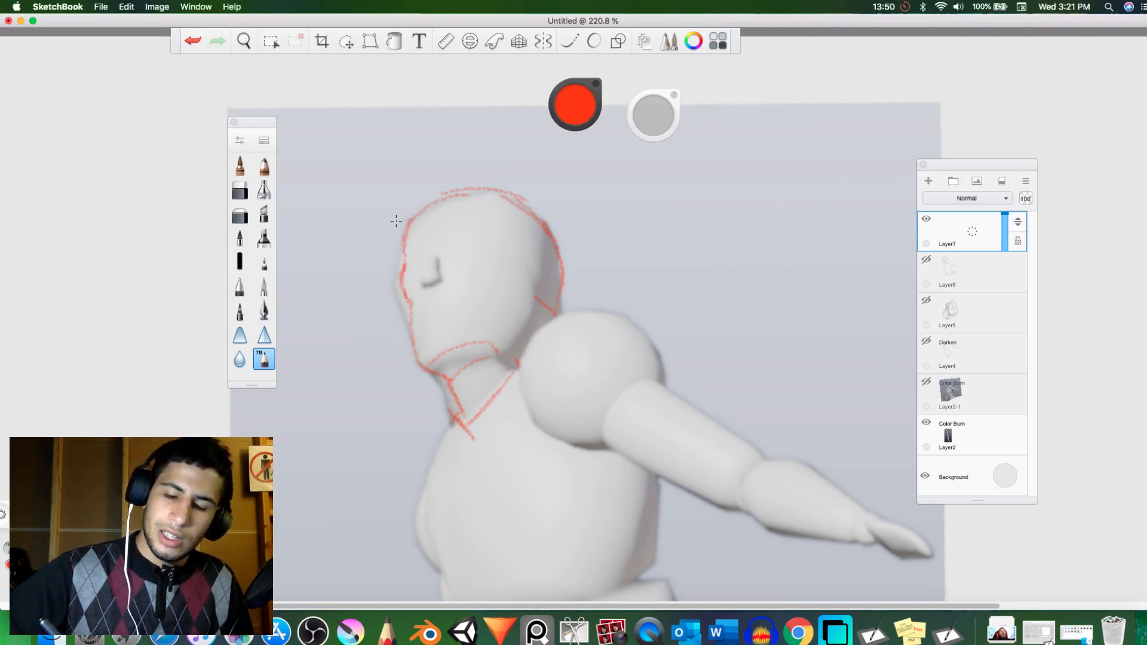
Step: Sketch the nose bridge and nostril in red and add two arched eyebrows above them
key("e")
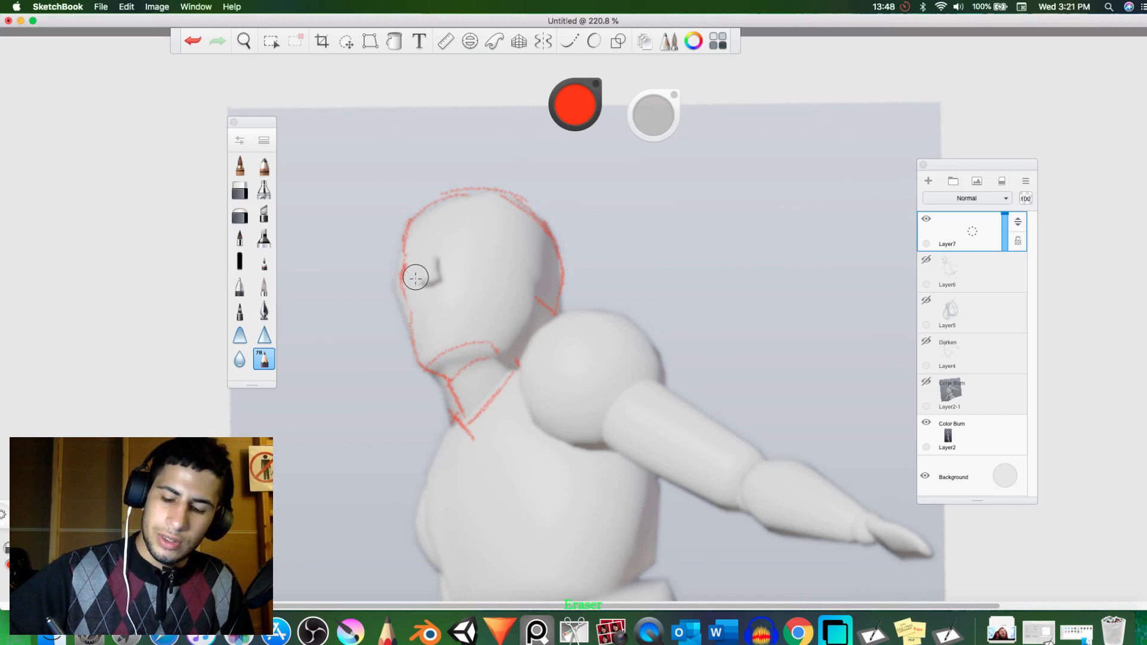
key("e")
left_click_drag(425, 253, 412, 297)
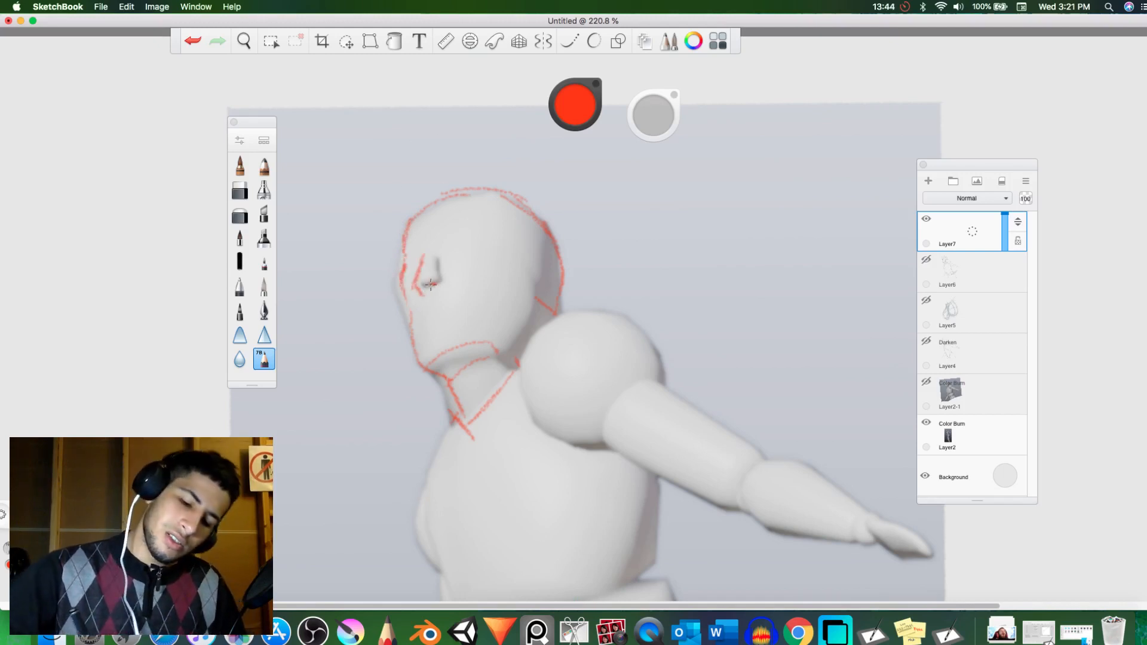
left_click_drag(440, 282, 425, 290)
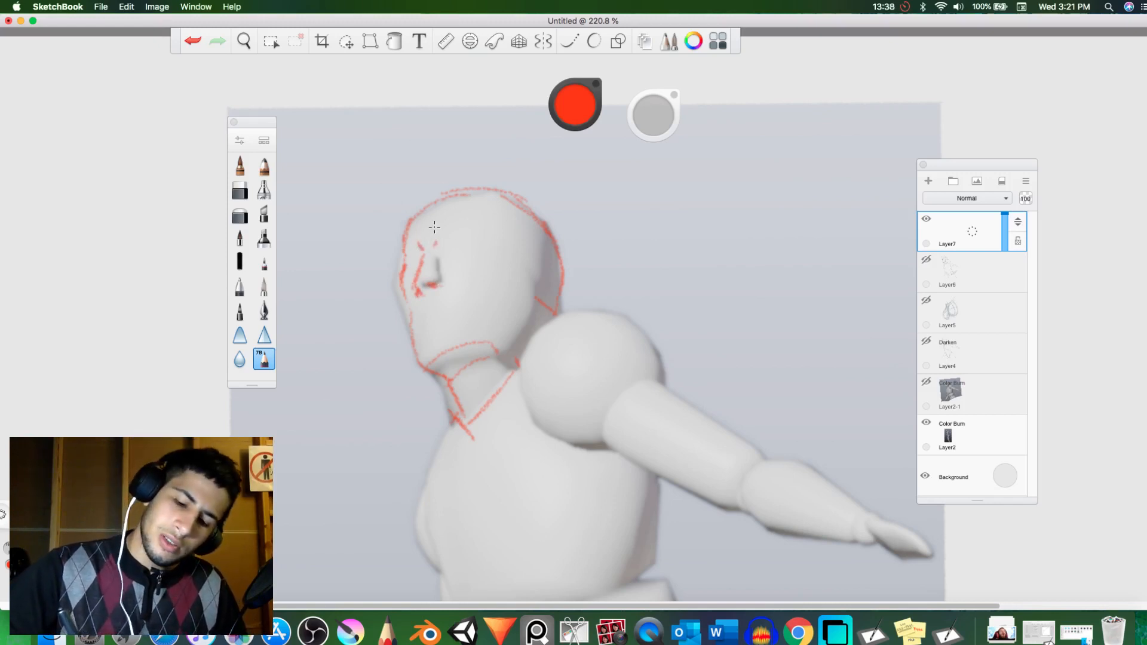
mouse_move(408, 246)
left_mouse_down()
mouse_move(417, 243)
mouse_move(407, 256)
mouse_move(469, 227)
mouse_move(483, 240)
mouse_move(454, 226)
mouse_move(445, 238)
mouse_move(473, 230)
left_mouse_up()
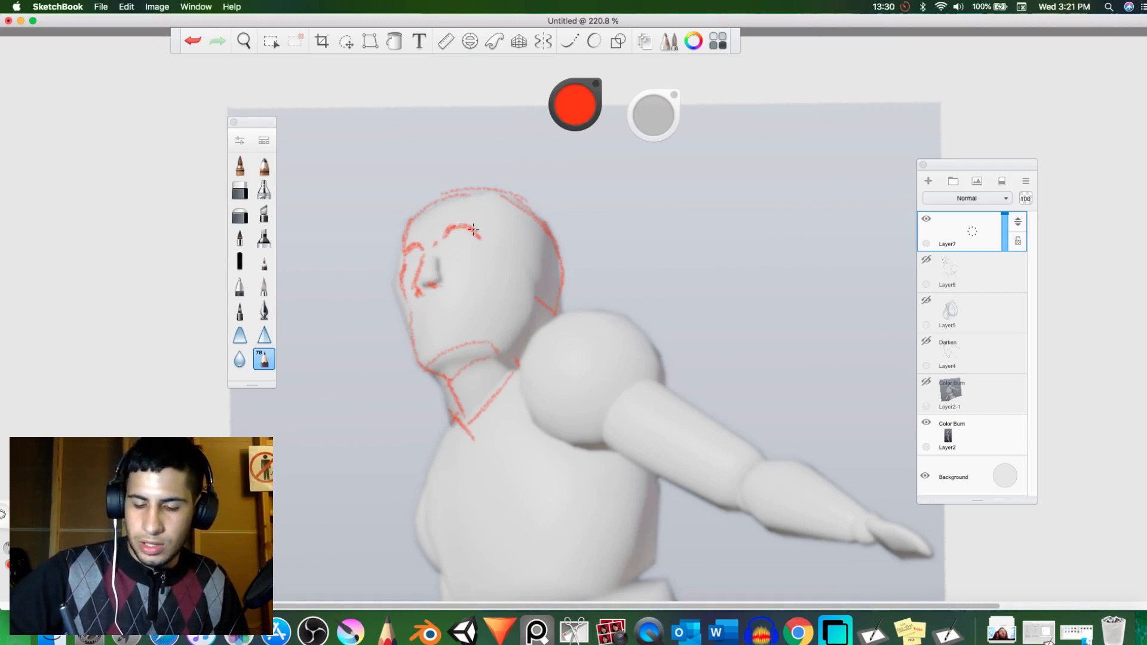
Step: Erase the red crown line across the top and back of the head, and draw looping hair locks above the forehead
key("e")
mouse_move(379, 230)
left_mouse_down()
mouse_move(514, 183)
mouse_move(507, 208)
mouse_move(542, 223)
mouse_move(567, 273)
left_mouse_up()
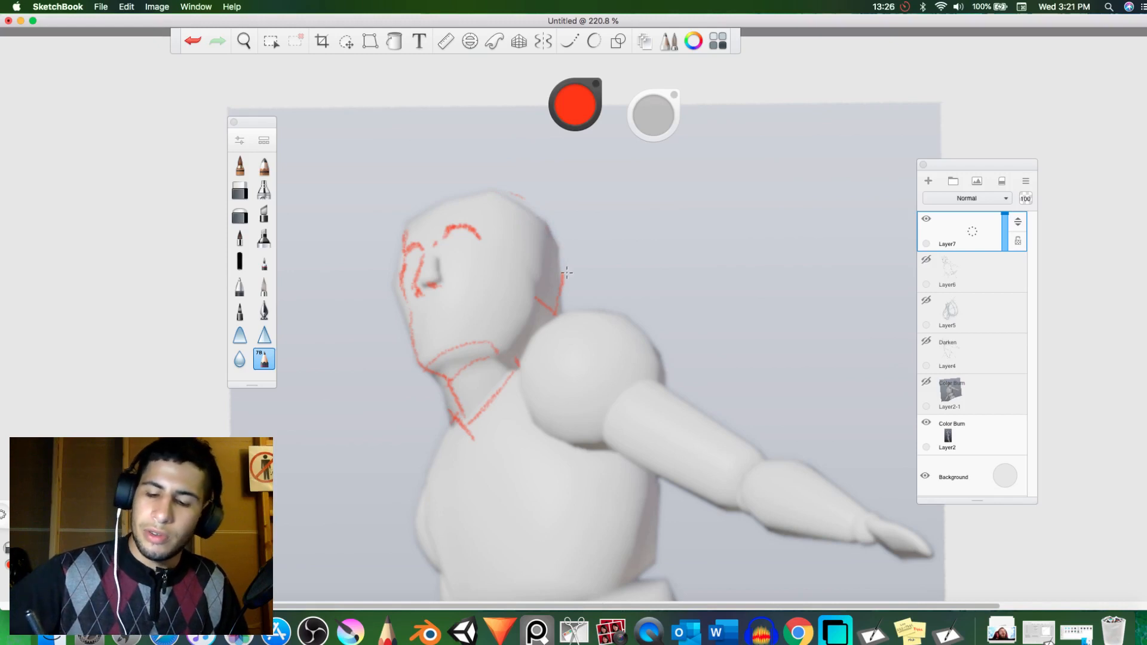
key("e")
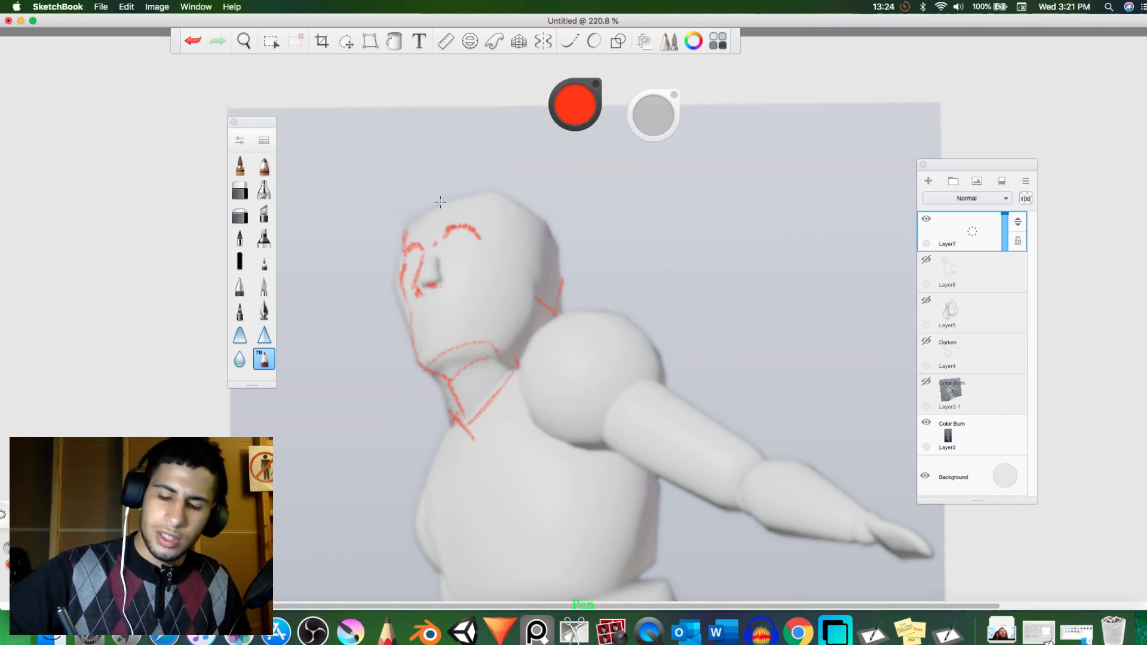
mouse_move(412, 222)
left_mouse_down()
mouse_move(445, 197)
mouse_move(397, 251)
left_mouse_up()
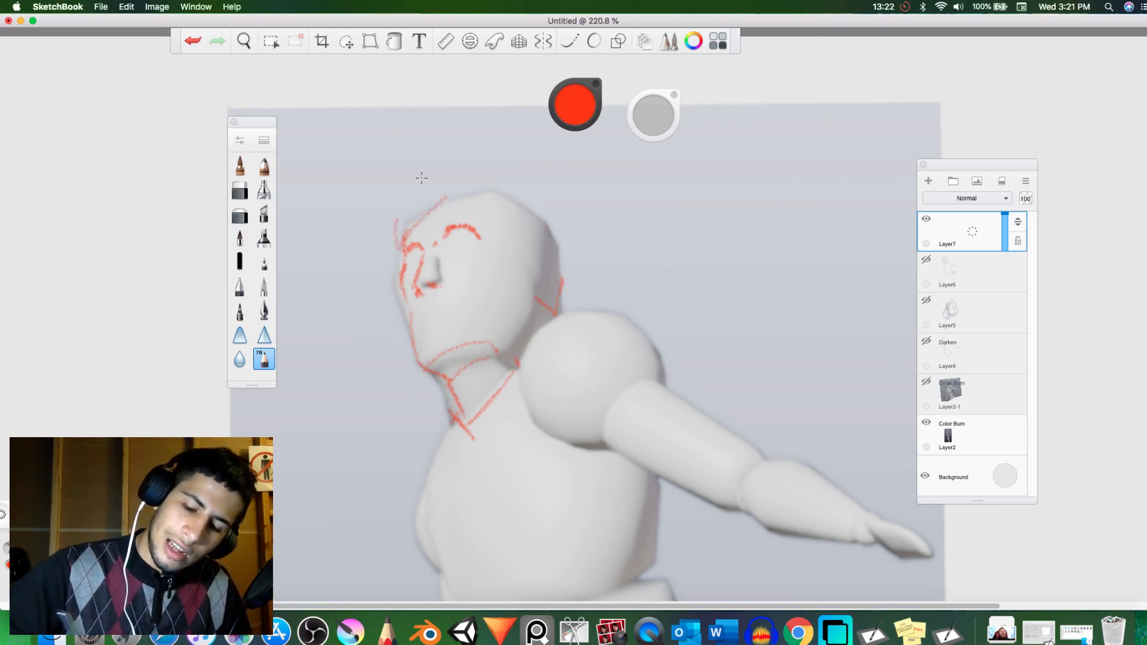
left_click_drag(422, 183, 445, 192)
mouse_move(413, 239)
left_mouse_down()
mouse_move(446, 179)
mouse_move(418, 215)
mouse_move(456, 183)
mouse_move(416, 231)
mouse_move(472, 195)
mouse_move(449, 217)
mouse_move(473, 181)
mouse_move(451, 221)
mouse_move(483, 173)
mouse_move(462, 185)
mouse_move(470, 173)
mouse_move(490, 190)
mouse_move(482, 197)
mouse_move(485, 170)
left_mouse_up()
mouse_move(466, 207)
left_mouse_down()
mouse_move(497, 215)
mouse_move(481, 177)
mouse_move(490, 186)
left_mouse_up()
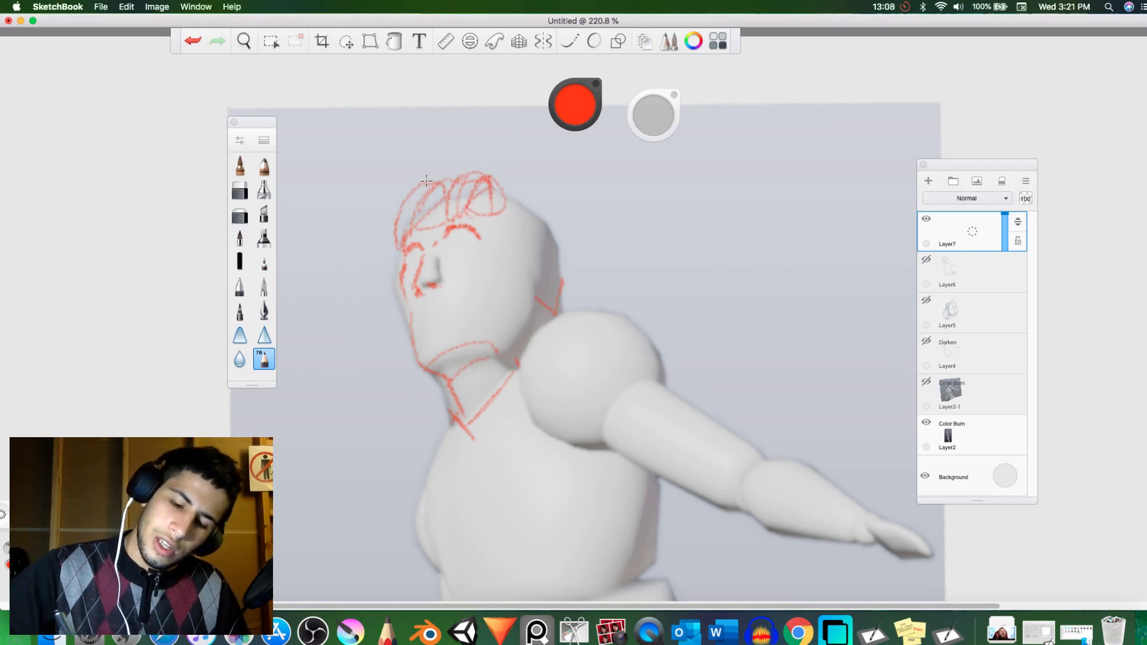
Step: Draw red hair locks over the forehead, along the temple and at the back of the head, and sketch the ear below them
mouse_move(392, 224)
left_mouse_down()
mouse_move(370, 231)
mouse_move(405, 201)
mouse_move(388, 270)
mouse_move(385, 252)
mouse_move(393, 269)
mouse_move(404, 226)
mouse_move(395, 268)
mouse_move(385, 241)
mouse_move(400, 214)
mouse_move(405, 266)
left_mouse_up()
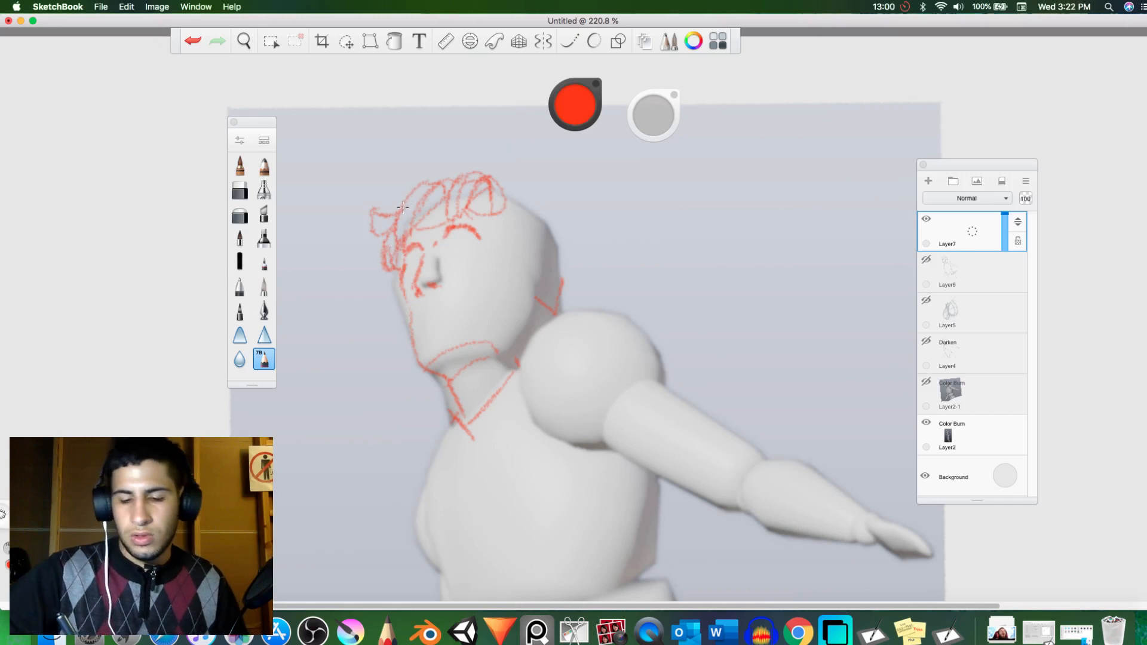
mouse_move(403, 207)
left_mouse_down()
mouse_move(401, 183)
mouse_move(419, 183)
left_mouse_up()
mouse_move(507, 192)
left_mouse_down()
mouse_move(496, 239)
mouse_move(499, 215)
mouse_move(498, 231)
mouse_move(520, 201)
mouse_move(500, 176)
mouse_move(523, 207)
mouse_move(505, 239)
left_mouse_up()
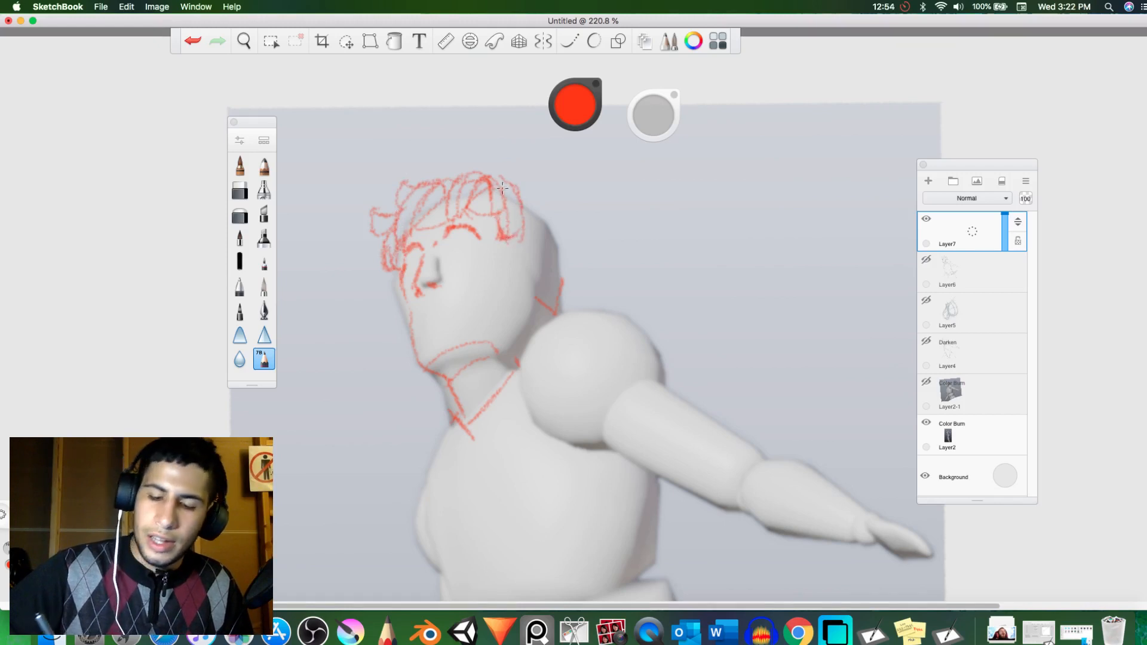
mouse_move(503, 189)
left_mouse_down()
mouse_move(529, 212)
mouse_move(516, 255)
left_mouse_up()
left_click_drag(503, 241, 511, 258)
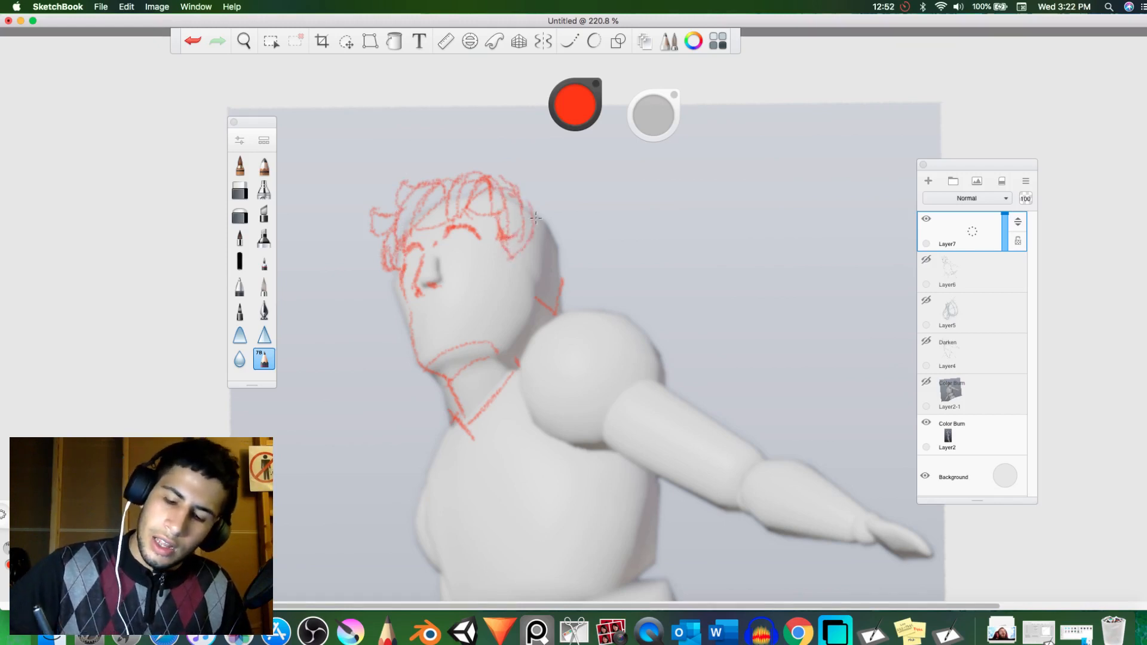
mouse_move(531, 203)
left_mouse_down()
mouse_move(523, 271)
mouse_move(518, 244)
mouse_move(529, 258)
mouse_move(538, 248)
mouse_move(541, 210)
mouse_move(517, 191)
mouse_move(530, 182)
mouse_move(541, 206)
mouse_move(514, 192)
mouse_move(543, 226)
left_mouse_up()
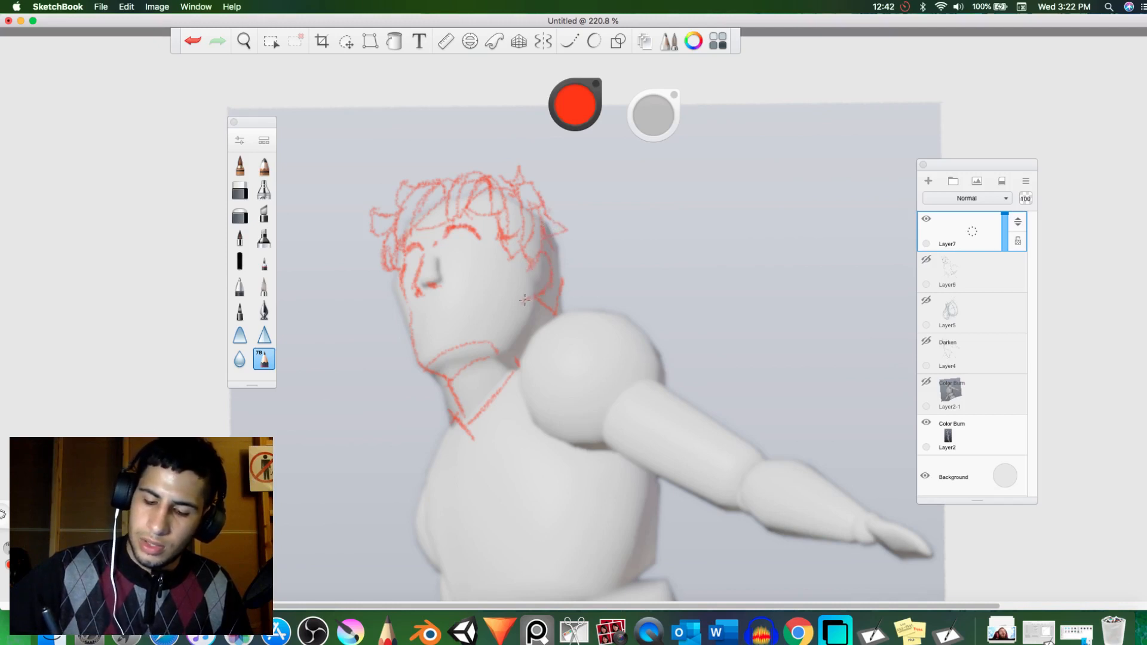
left_click_drag(525, 300, 535, 275)
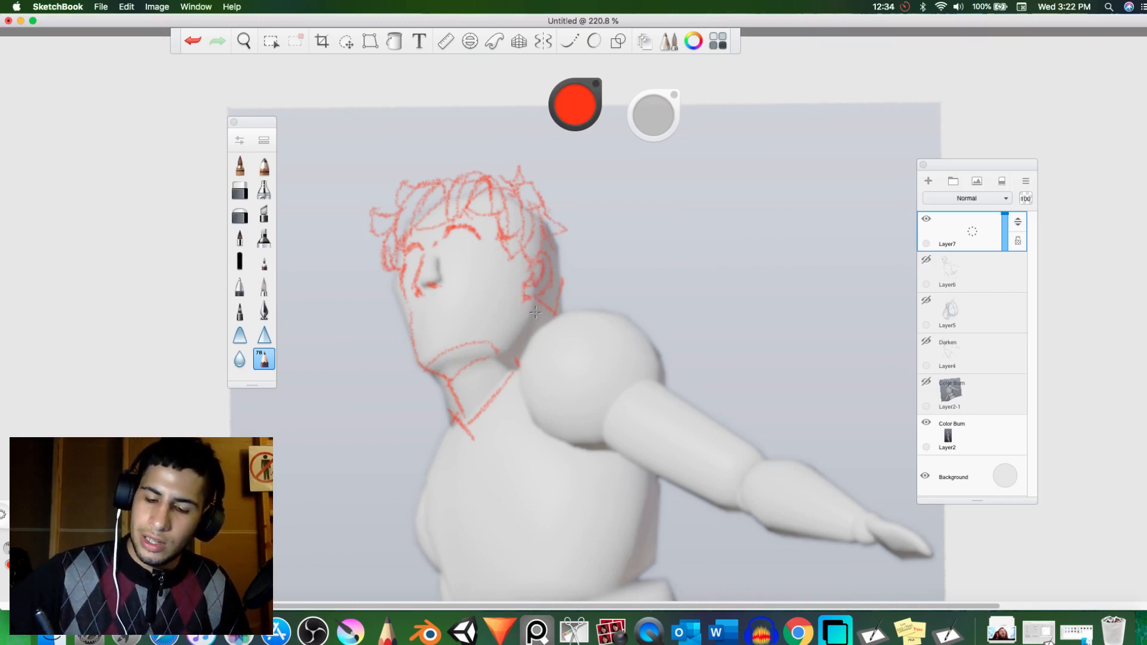
Step: Sketch the mouth in red, replace its filled lower lip with a short line, and strengthen the jawline from chin to ear
mouse_move(498, 336)
left_mouse_down()
mouse_move(426, 371)
mouse_move(401, 279)
mouse_move(450, 309)
mouse_move(469, 296)
left_mouse_up()
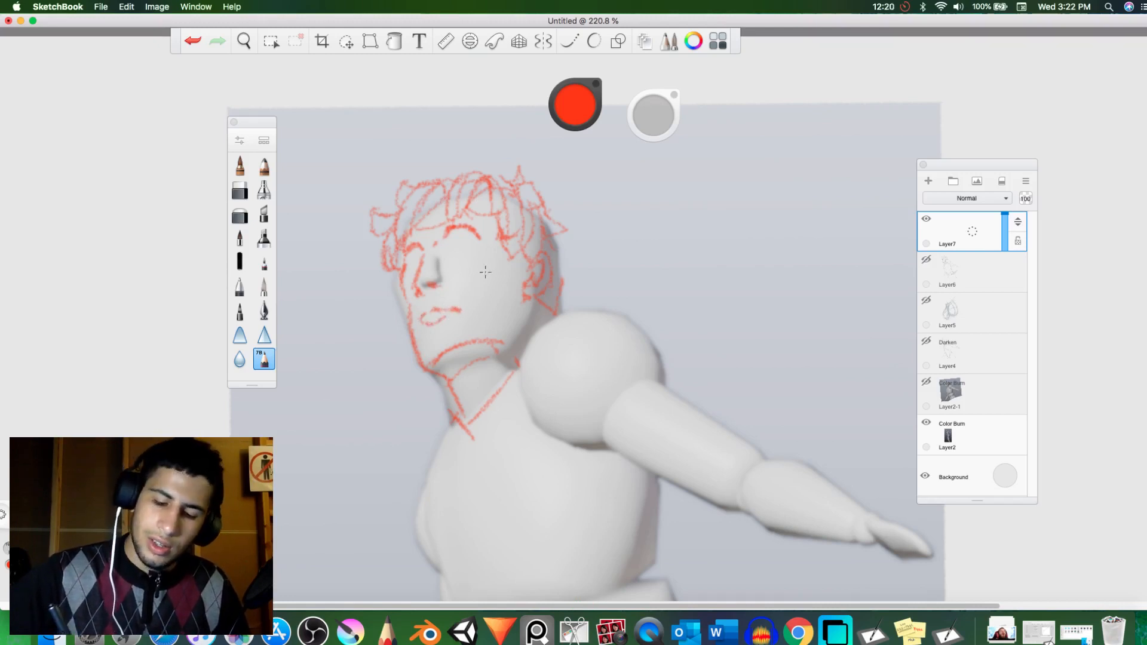
mouse_move(437, 317)
left_mouse_down()
mouse_move(438, 303)
mouse_move(436, 320)
mouse_move(471, 305)
mouse_move(461, 310)
left_mouse_up()
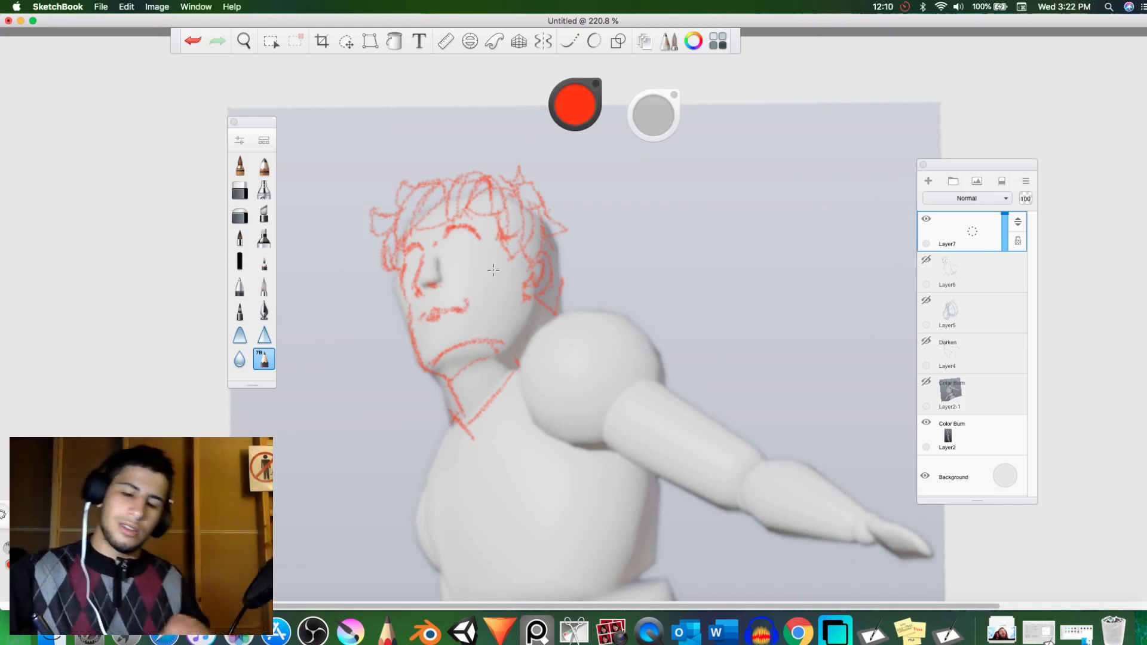
key("super+z")
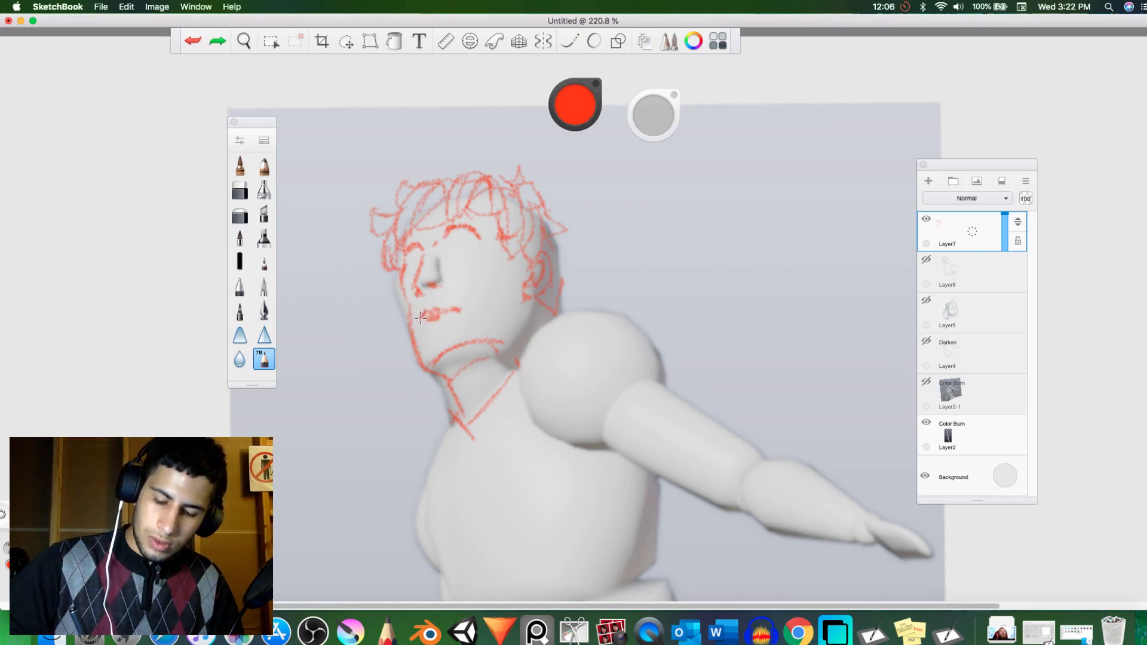
left_click_drag(420, 318, 428, 319)
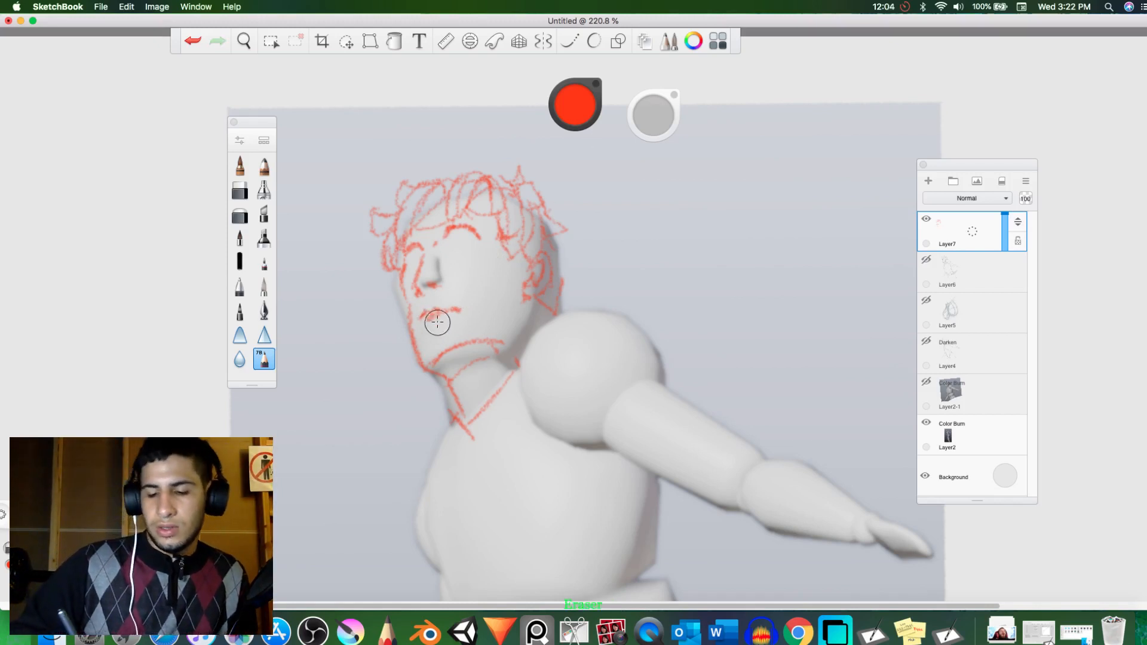
key("e")
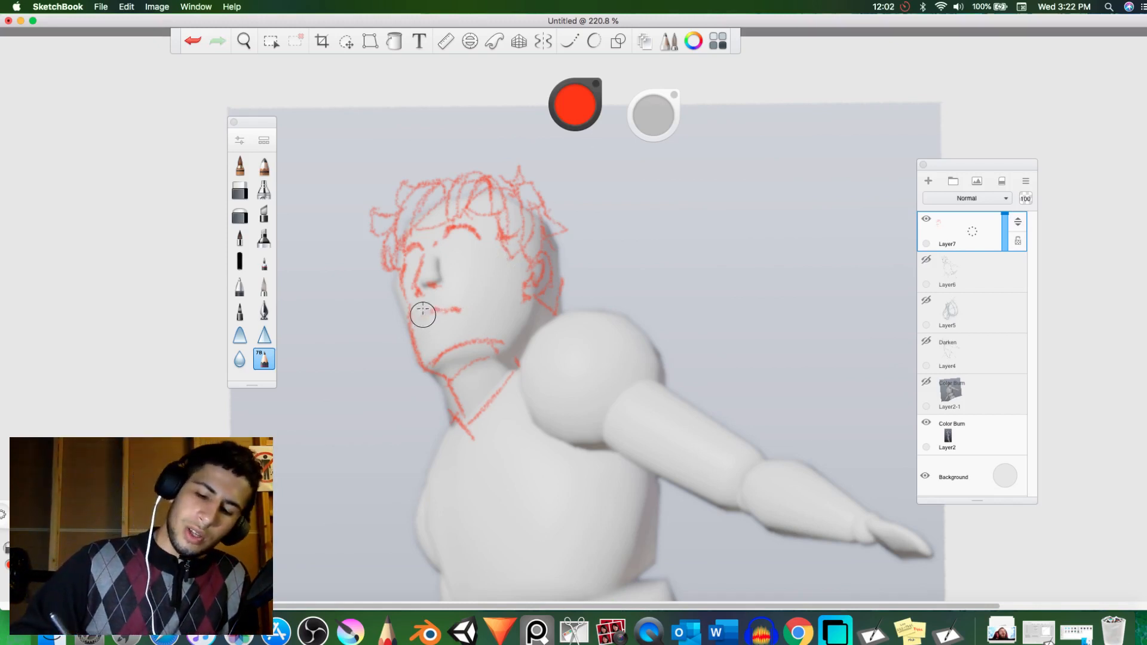
key("e")
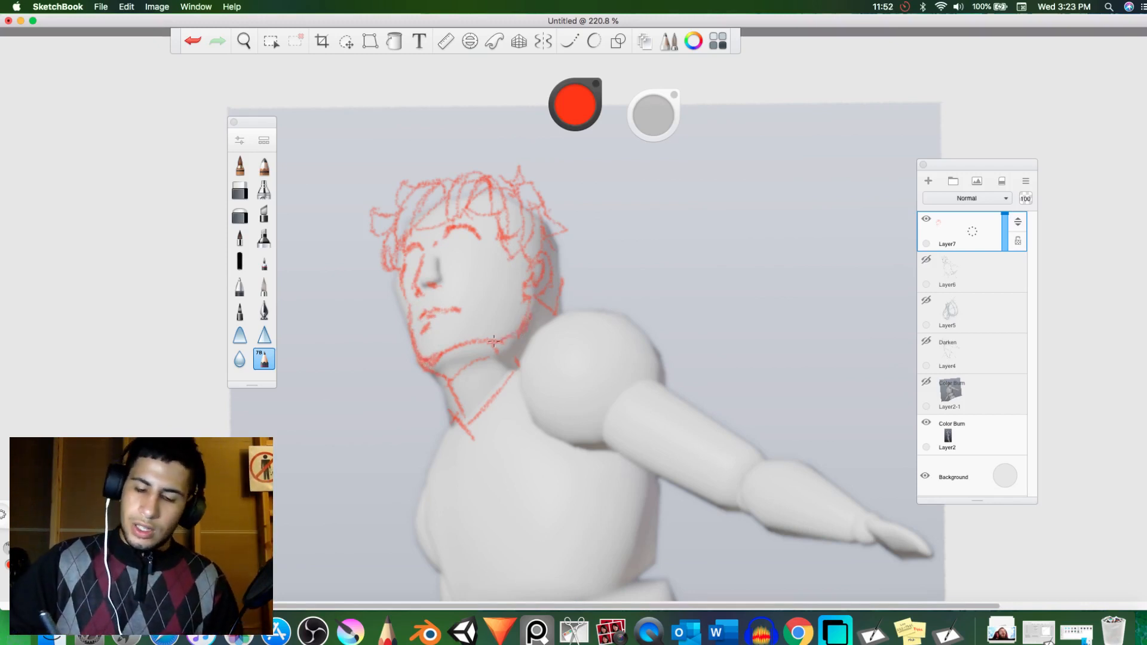
Step: Draw the sloping line from the neck over the near shoulder, and outline the front edge of the chest below the neckline
mouse_move(521, 355)
left_mouse_down()
mouse_move(514, 373)
mouse_move(573, 343)
mouse_move(616, 352)
mouse_move(617, 378)
left_mouse_up()
key("e")
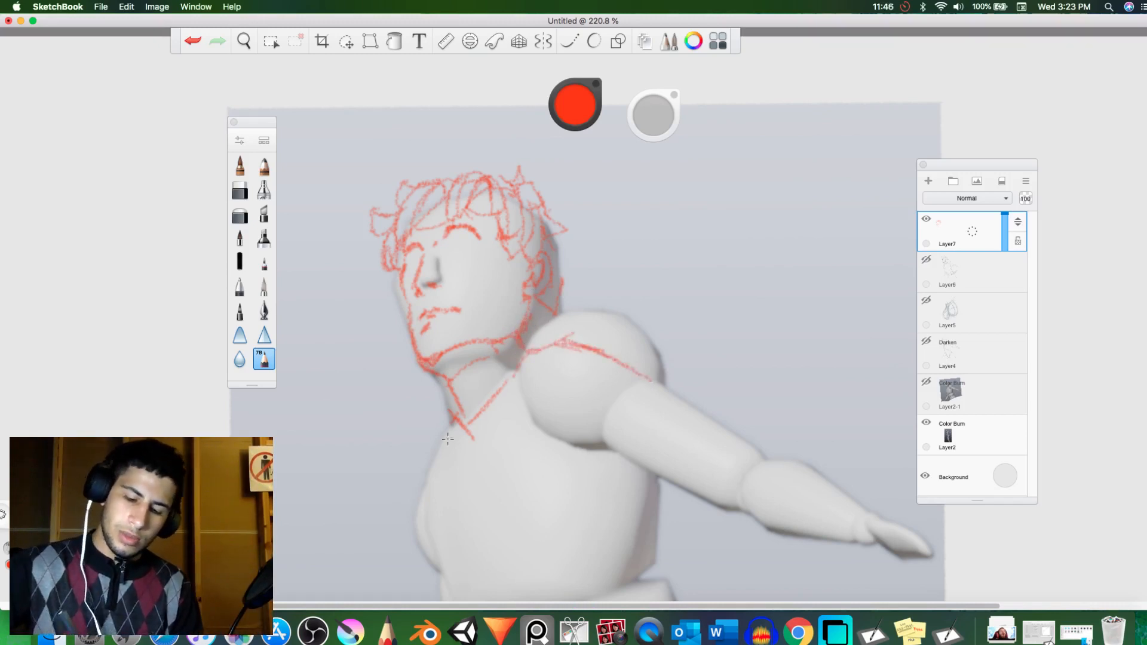
mouse_move(448, 440)
left_mouse_down()
mouse_move(454, 412)
mouse_move(427, 454)
mouse_move(423, 495)
left_mouse_up()
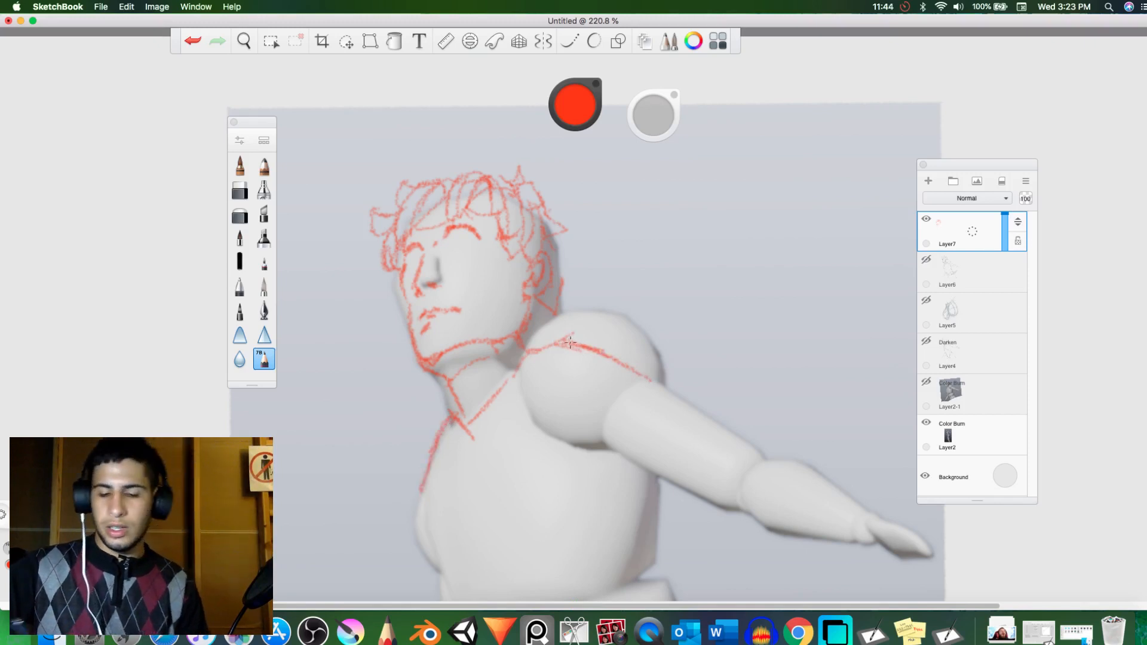
left_click_drag(566, 341, 643, 389)
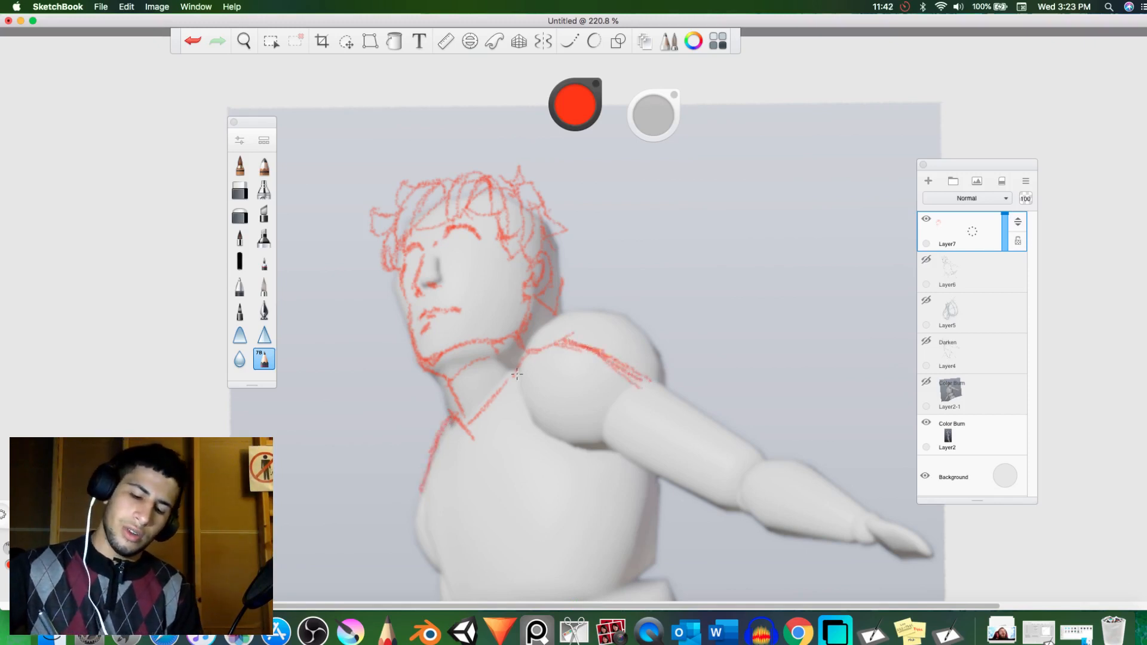
Step: Thicken the V-neckline with a second band, and erase and redraw the shoulder line higher over the shoulder ball
mouse_move(517, 375)
left_mouse_down()
mouse_move(471, 451)
mouse_move(523, 375)
mouse_move(459, 427)
left_mouse_up()
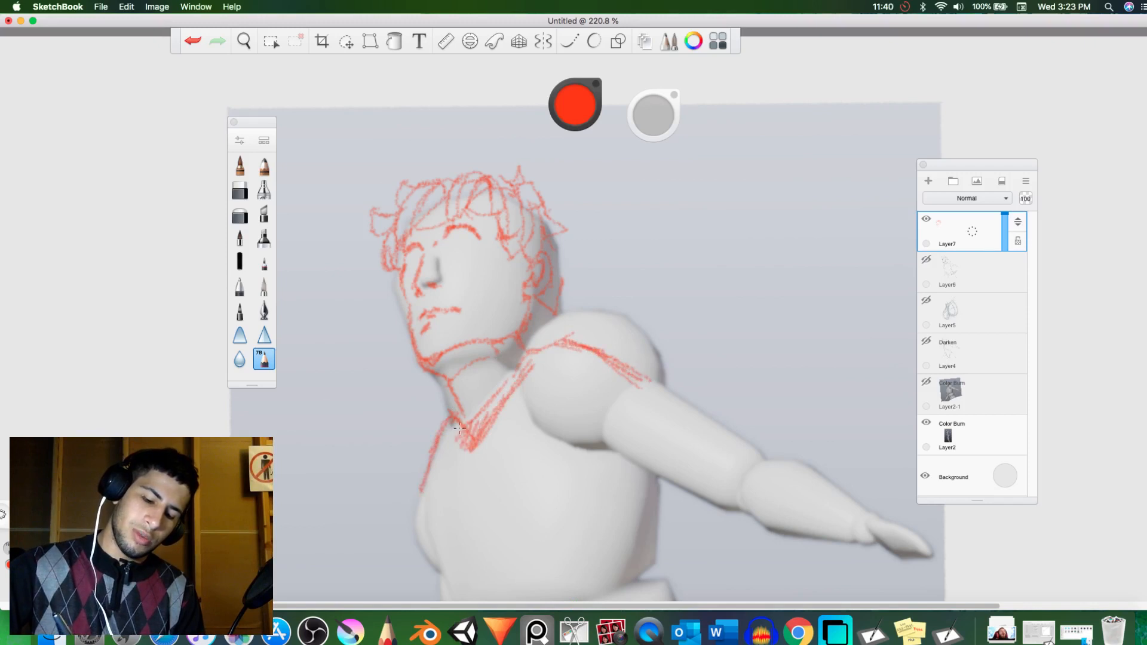
mouse_move(514, 397)
left_mouse_down()
mouse_move(539, 350)
mouse_move(478, 416)
mouse_move(481, 405)
mouse_move(457, 406)
left_mouse_up()
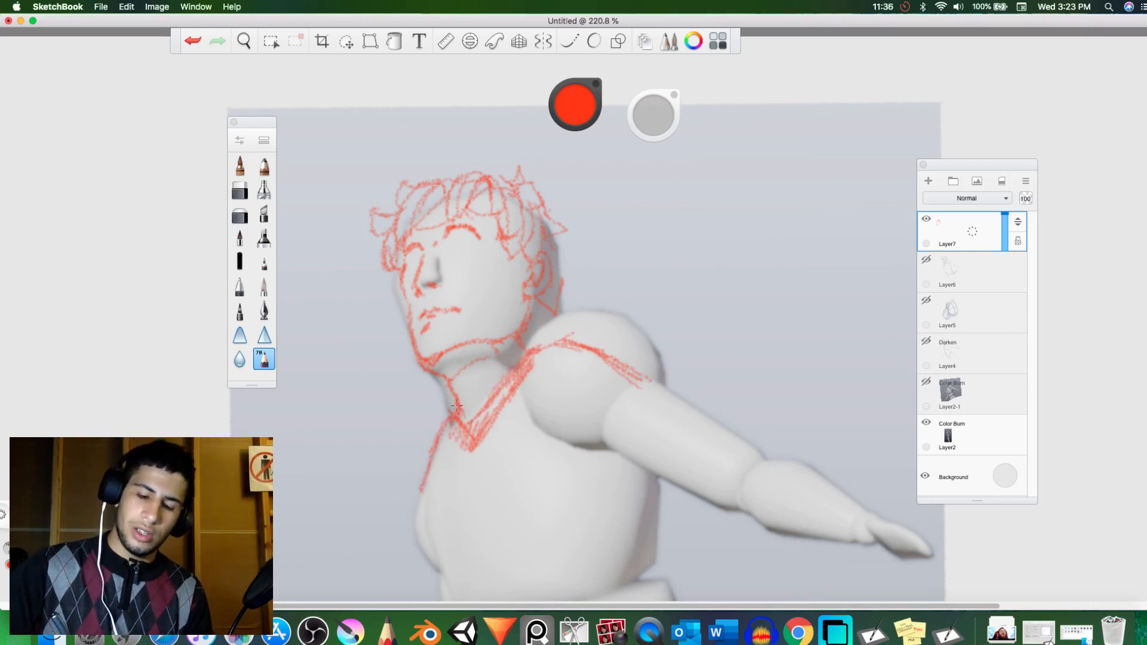
key("e")
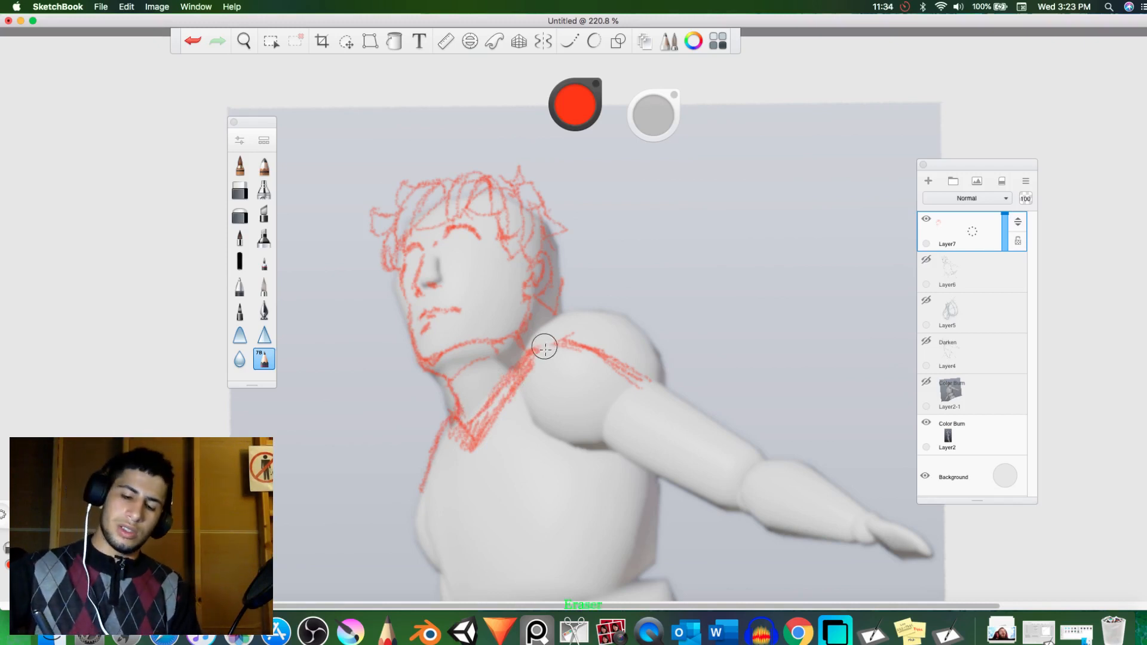
mouse_move(544, 345)
left_mouse_down()
mouse_move(613, 346)
mouse_move(603, 358)
mouse_move(539, 357)
mouse_move(599, 331)
mouse_move(588, 335)
mouse_move(663, 388)
left_mouse_up()
key("e")
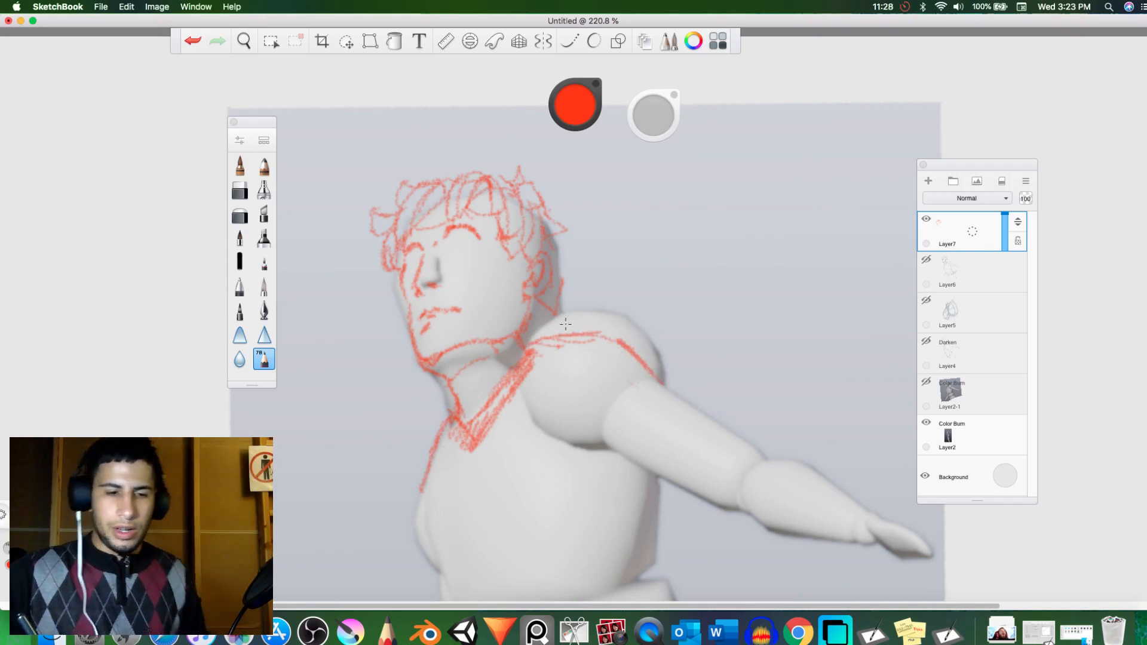
Step: Draw the torso's front contour in red from the neckline down to the pelvis, and add two waistband lines across the hips
key("space")
left_click_drag(584, 340, 573, 191)
mouse_move(418, 248)
left_mouse_down()
mouse_move(410, 375)
mouse_move(452, 476)
left_mouse_up()
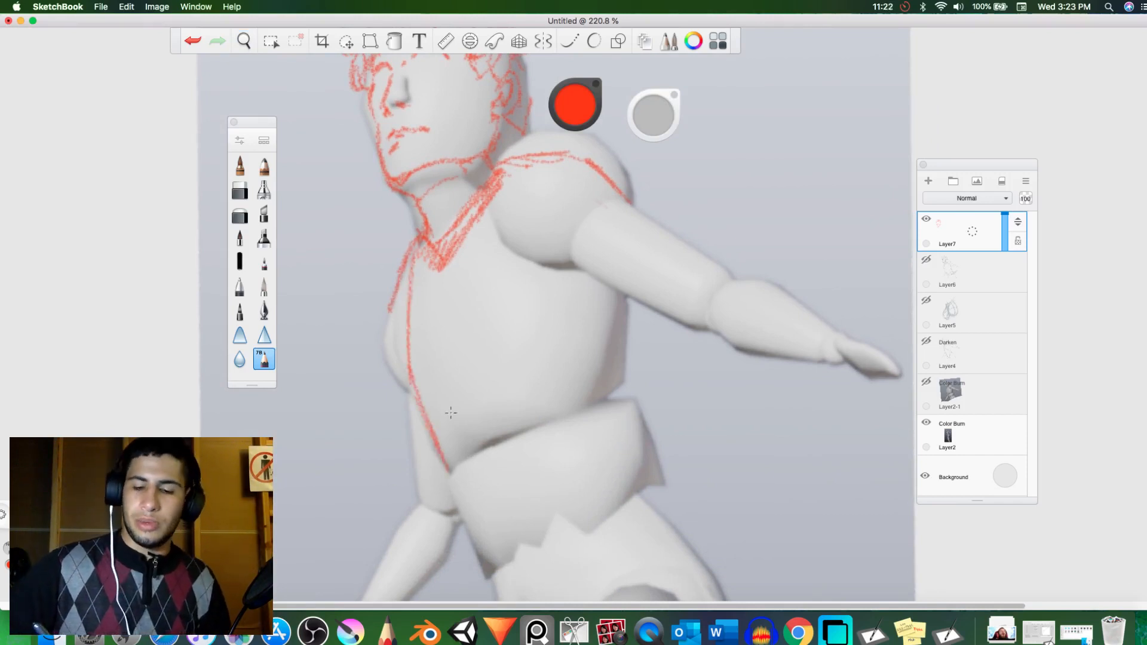
mouse_move(424, 411)
left_mouse_down()
mouse_move(478, 569)
mouse_move(568, 592)
left_mouse_up()
mouse_move(523, 562)
left_mouse_down()
mouse_move(626, 545)
mouse_move(496, 563)
left_mouse_up()
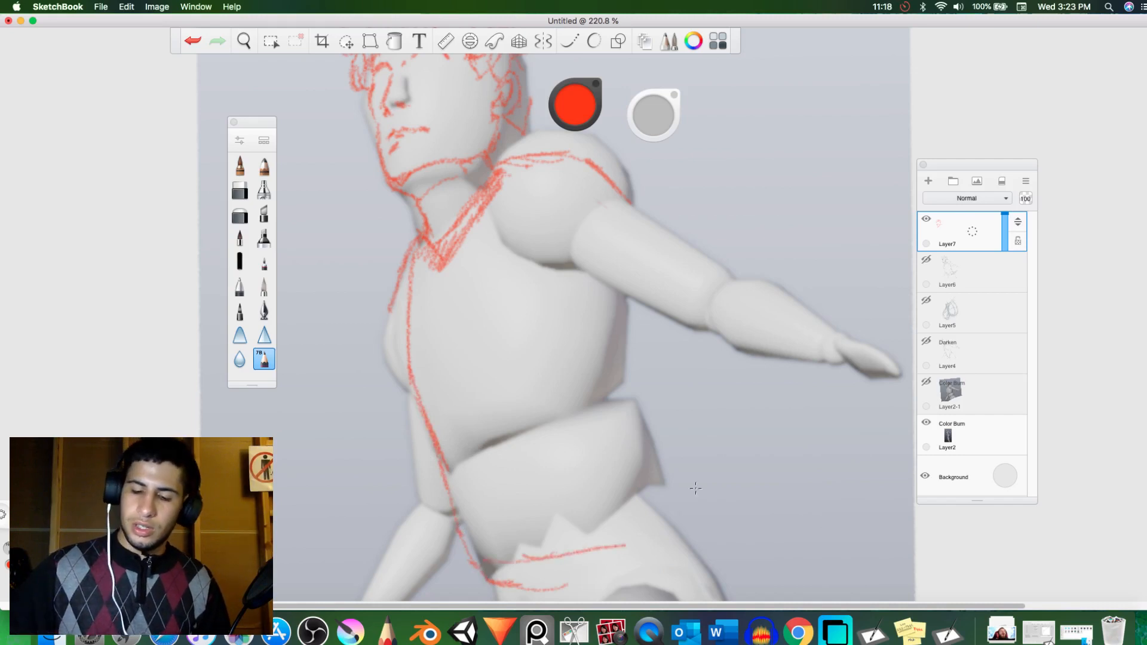
Step: Outline the back of the torso from armpit to hip, adding fold lines on the side of the ribcage and waist
mouse_move(634, 304)
left_mouse_down()
mouse_move(627, 390)
mouse_move(521, 450)
left_mouse_up()
left_click_drag(606, 287, 559, 370)
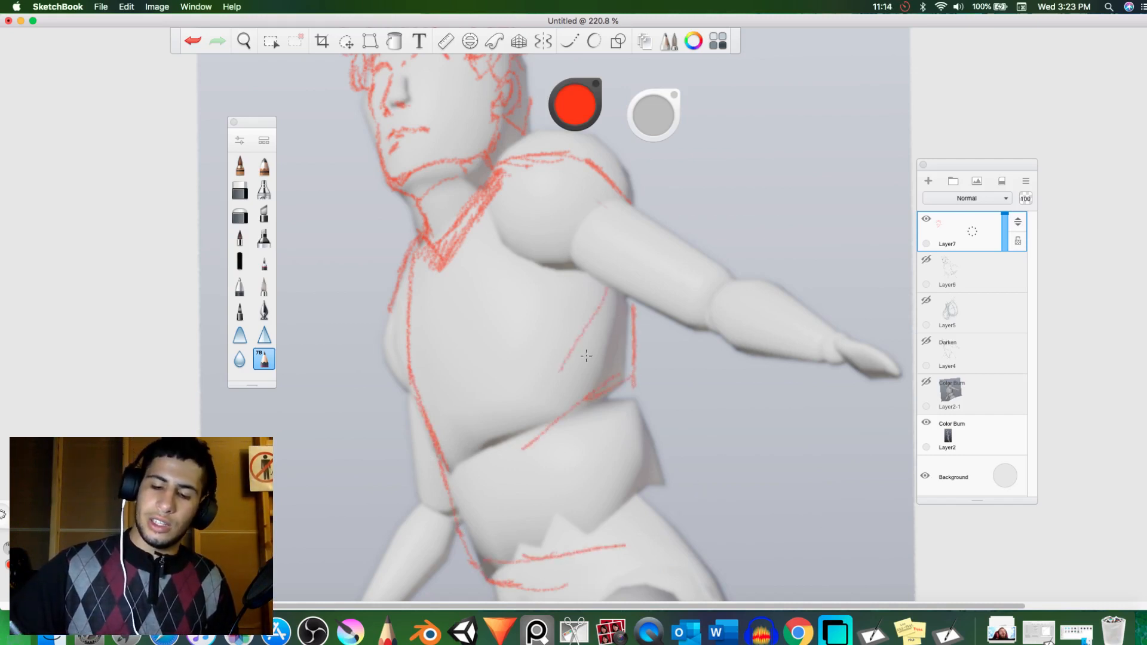
mouse_move(601, 333)
left_mouse_down()
mouse_move(579, 365)
mouse_move(642, 424)
mouse_move(665, 499)
mouse_move(633, 535)
mouse_move(653, 475)
left_mouse_up()
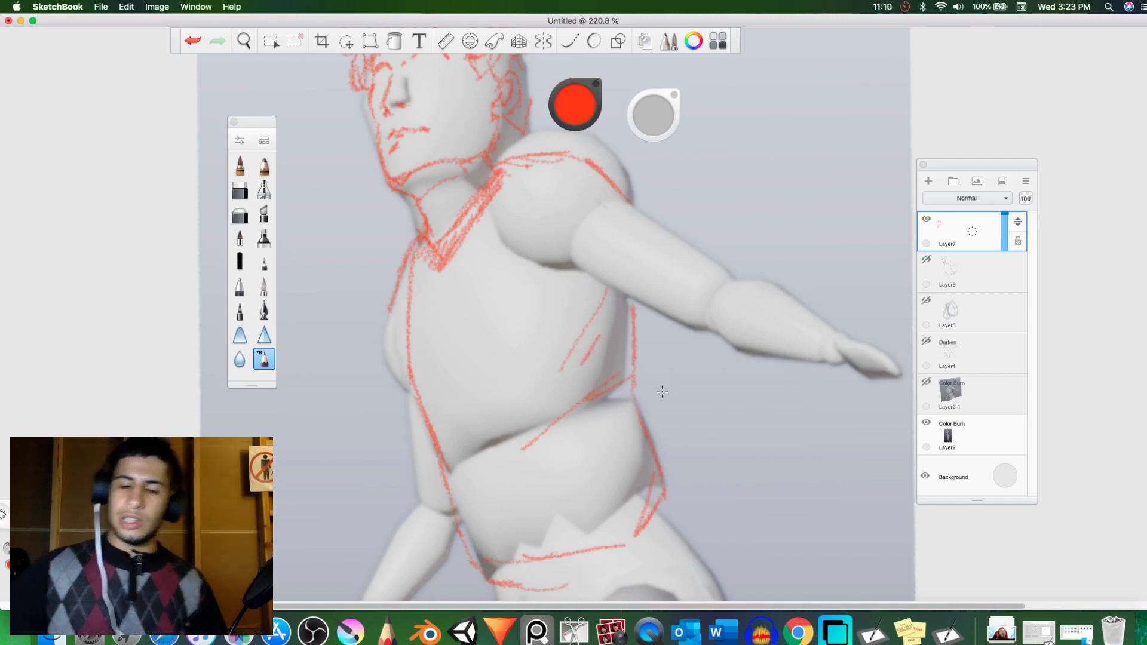
Step: Add a chest crease, sketch the upper-thigh contours and the belt band around the hips, and draw a loose knot at the back
key("space")
left_click_drag(688, 420, 697, 239)
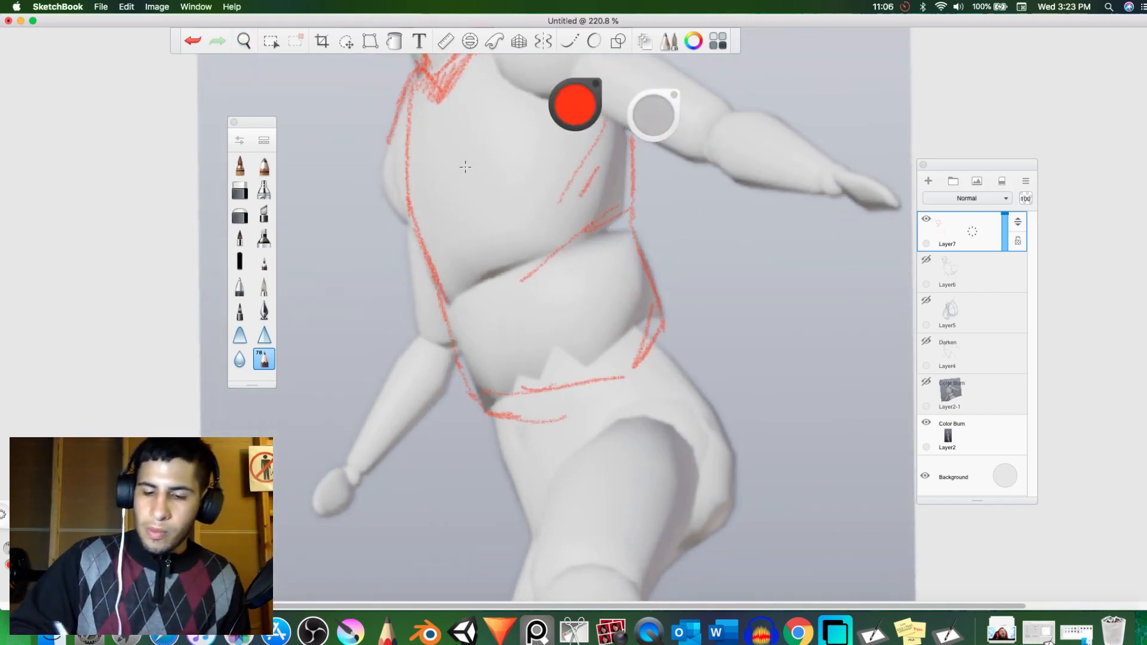
left_click_drag(410, 190, 457, 160)
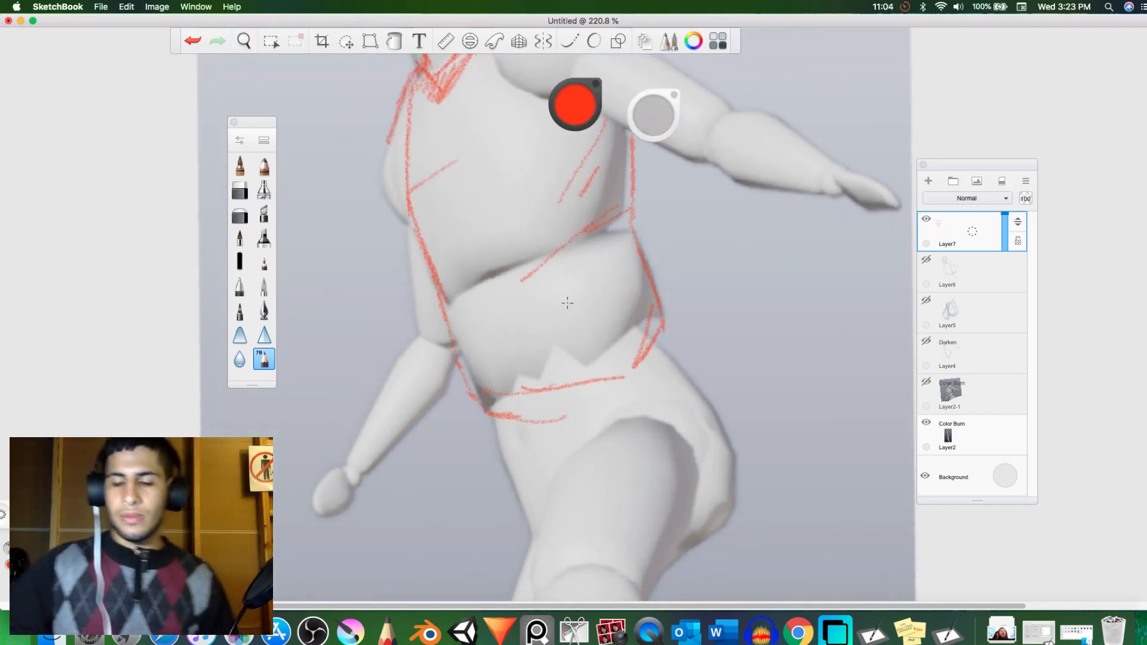
mouse_move(479, 413)
left_mouse_down()
mouse_move(491, 463)
mouse_move(522, 508)
mouse_move(577, 445)
mouse_move(694, 432)
mouse_move(701, 478)
left_mouse_up()
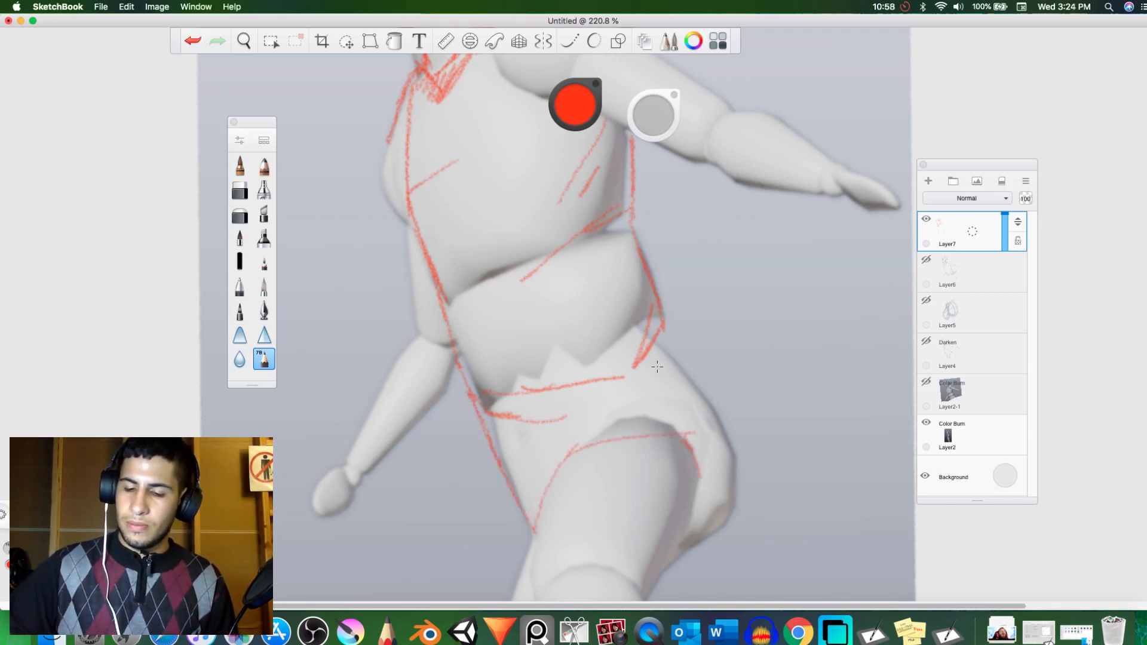
mouse_move(497, 472)
left_mouse_down()
mouse_move(657, 426)
mouse_move(702, 394)
mouse_move(709, 335)
mouse_move(667, 315)
mouse_move(687, 391)
mouse_move(619, 415)
left_mouse_up()
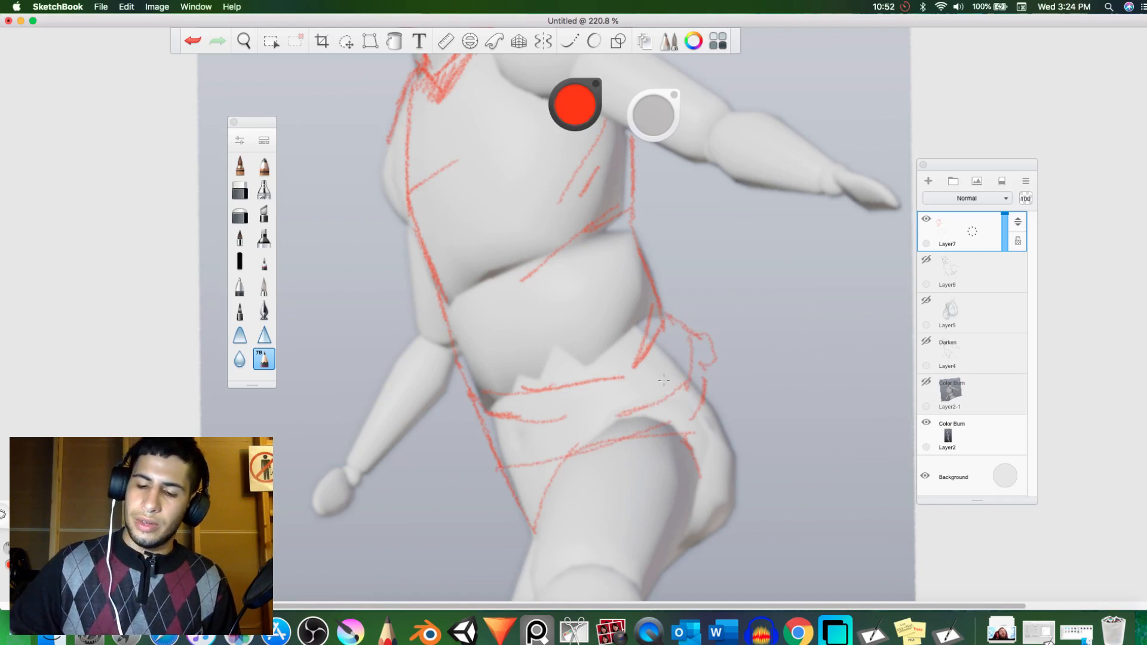
Step: Erase the curved thigh lines and draw the garment's lower hem and the outer contour of the hip in red
key("e")
left_click_drag(687, 445, 697, 472)
mouse_move(533, 529)
left_mouse_down()
mouse_move(541, 506)
mouse_move(515, 484)
mouse_move(501, 521)
mouse_move(515, 547)
mouse_move(576, 575)
mouse_move(666, 499)
left_mouse_up()
key("e")
mouse_move(686, 507)
left_mouse_down()
mouse_move(721, 510)
mouse_move(709, 497)
mouse_move(729, 481)
left_mouse_up()
mouse_move(704, 381)
left_mouse_down()
mouse_move(730, 477)
mouse_move(722, 525)
left_mouse_up()
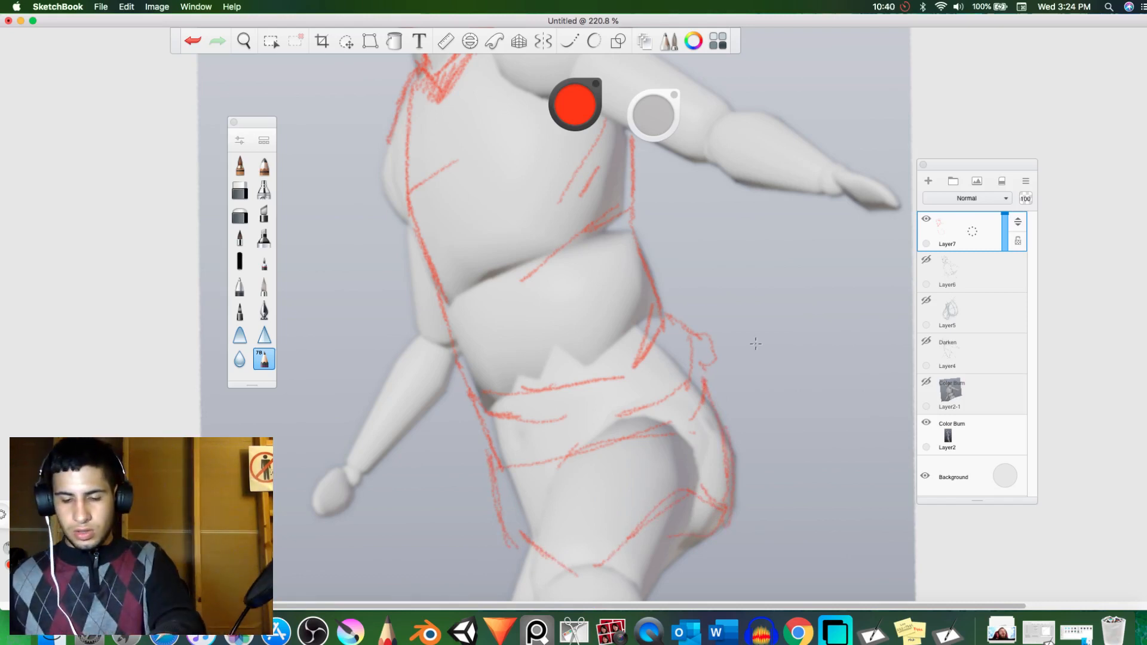
Step: Sketch the short sleeve and armpit folds on the outstretched arm, and outline the lowered arm down to the wrist
scroll(691, 438, "down", 5)
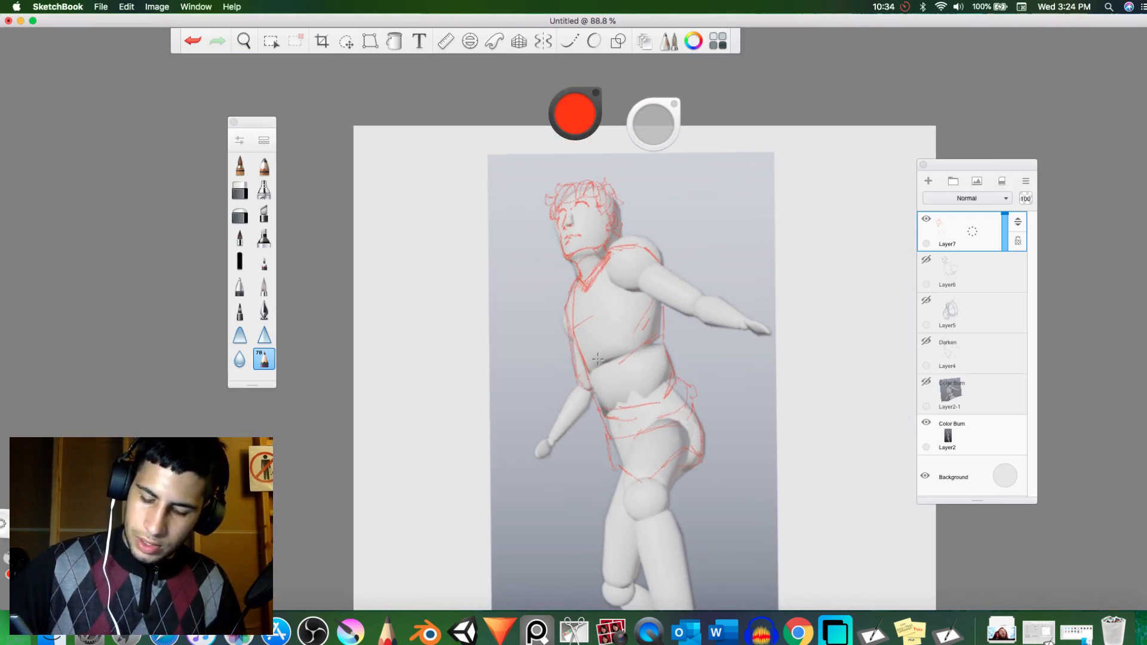
mouse_move(679, 281)
left_mouse_down()
mouse_move(660, 264)
mouse_move(665, 312)
left_mouse_up()
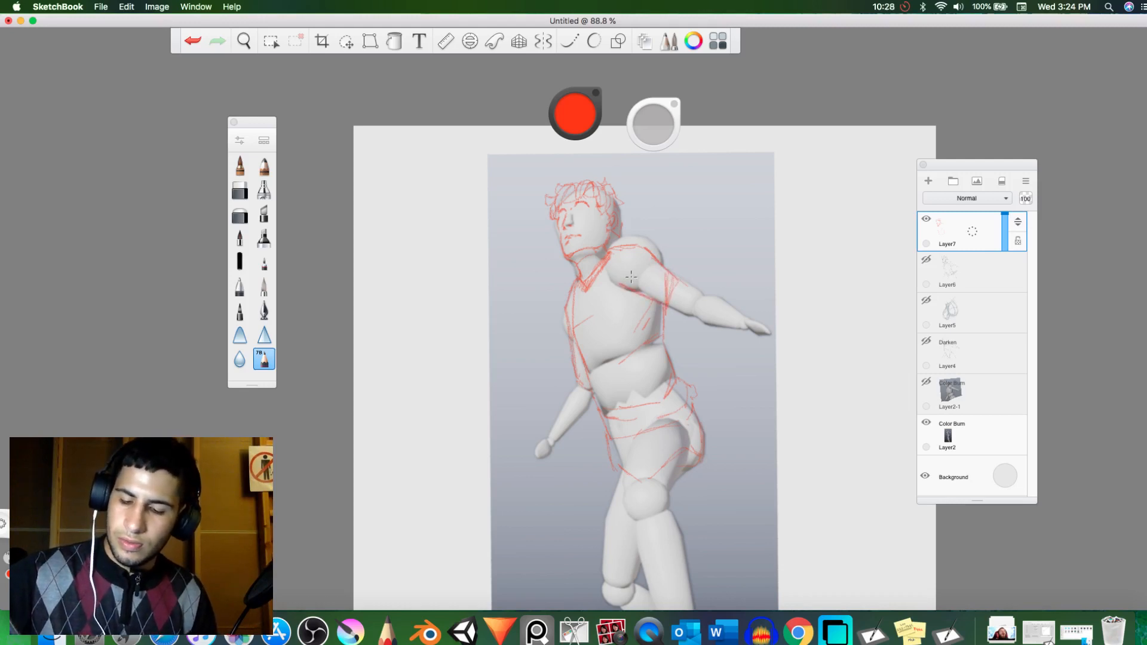
mouse_move(630, 283)
left_mouse_down()
mouse_move(659, 304)
mouse_move(640, 268)
mouse_move(691, 331)
mouse_move(627, 296)
left_mouse_up()
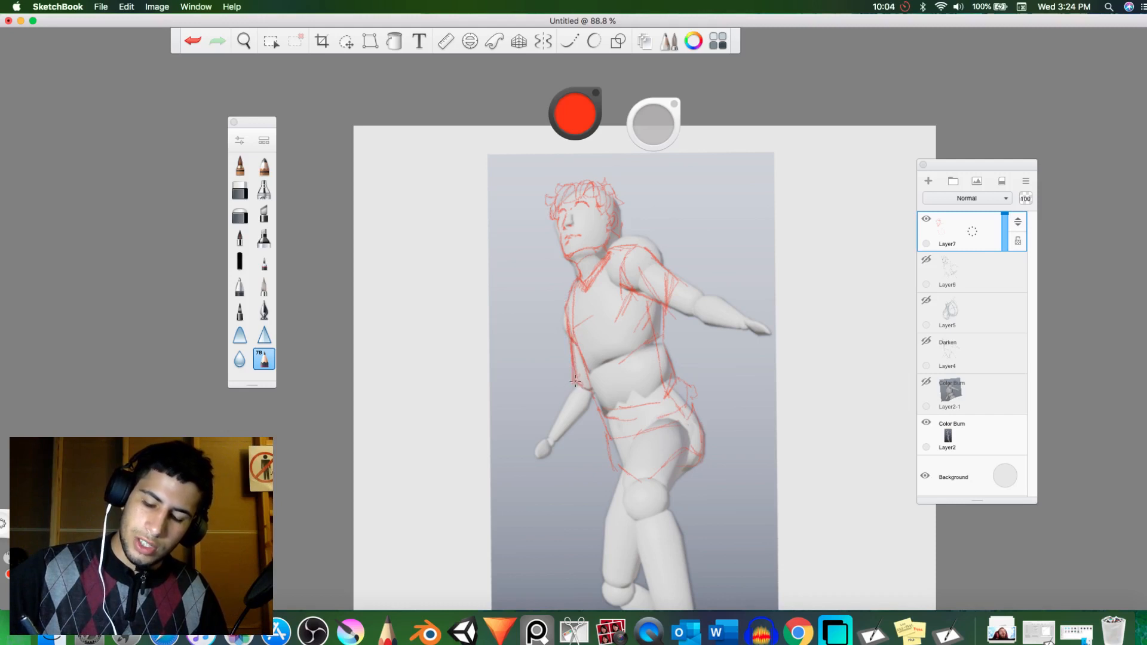
left_click_drag(549, 443, 558, 411)
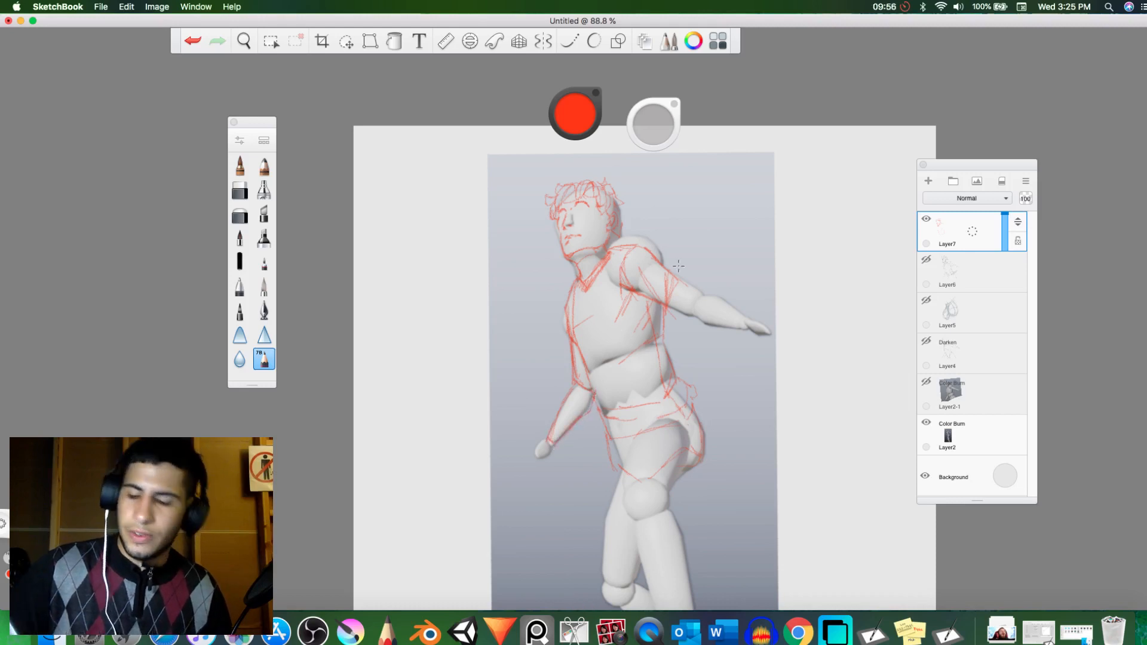
key("e")
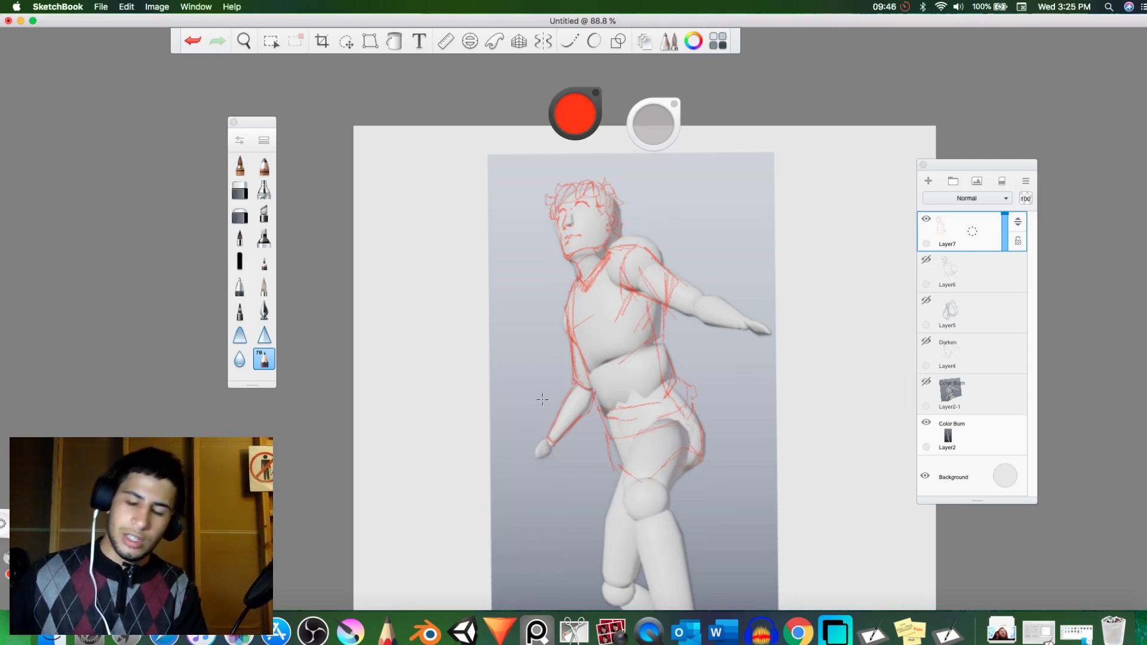
Step: Sketch the hand at the end of the lowered arm in red, outlining its back and curled fingers around the mannequin's fist
scroll(556, 407, "up", 5)
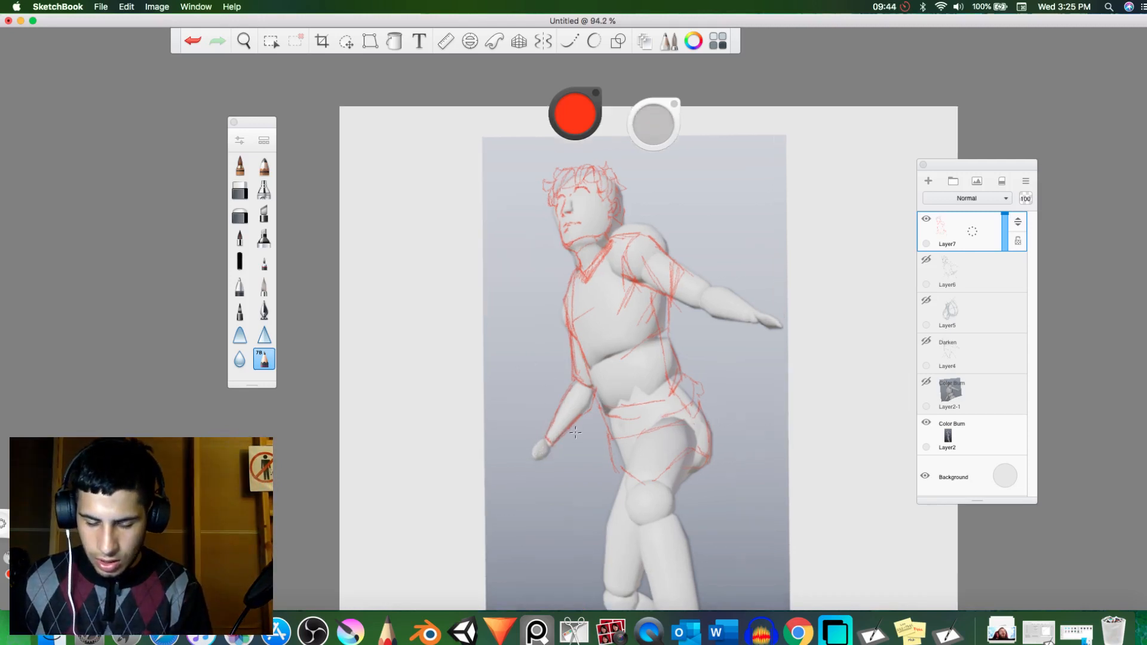
scroll(582, 416, "up", 2)
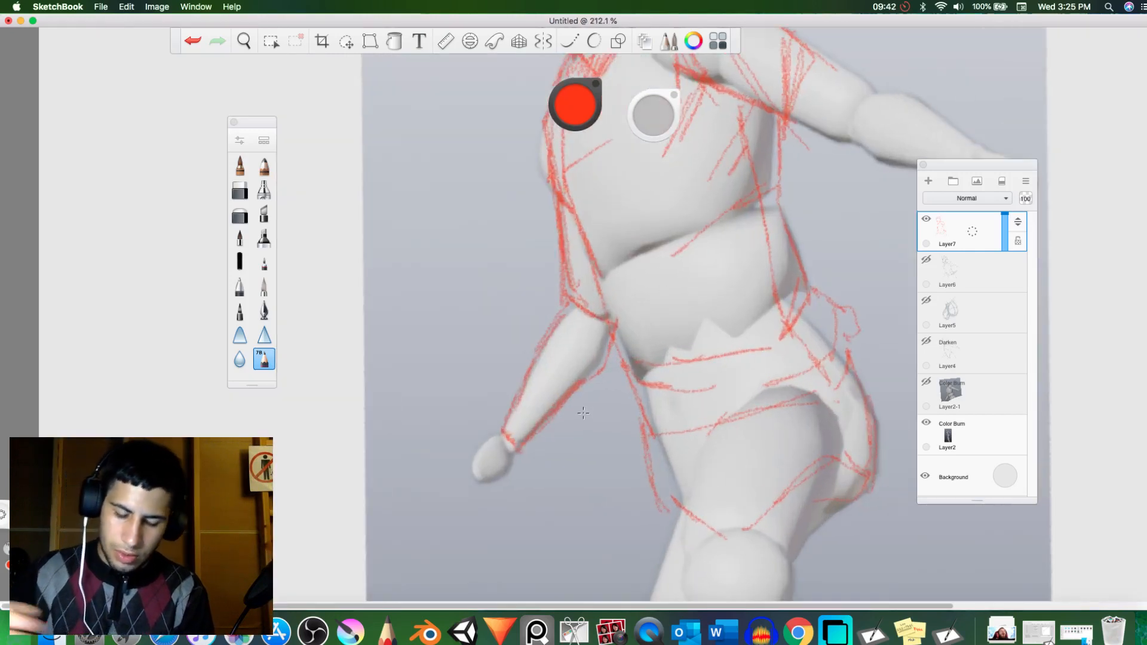
mouse_move(505, 430)
left_mouse_down()
mouse_move(470, 445)
mouse_move(466, 470)
mouse_move(464, 457)
mouse_move(492, 487)
mouse_move(514, 469)
mouse_move(499, 486)
mouse_move(507, 478)
mouse_move(492, 452)
left_mouse_up()
mouse_move(479, 459)
left_mouse_down()
mouse_move(504, 436)
mouse_move(502, 447)
mouse_move(460, 439)
mouse_move(495, 426)
left_mouse_up()
mouse_move(502, 429)
left_mouse_down()
mouse_move(462, 438)
mouse_move(454, 464)
mouse_move(462, 437)
mouse_move(495, 428)
left_mouse_up()
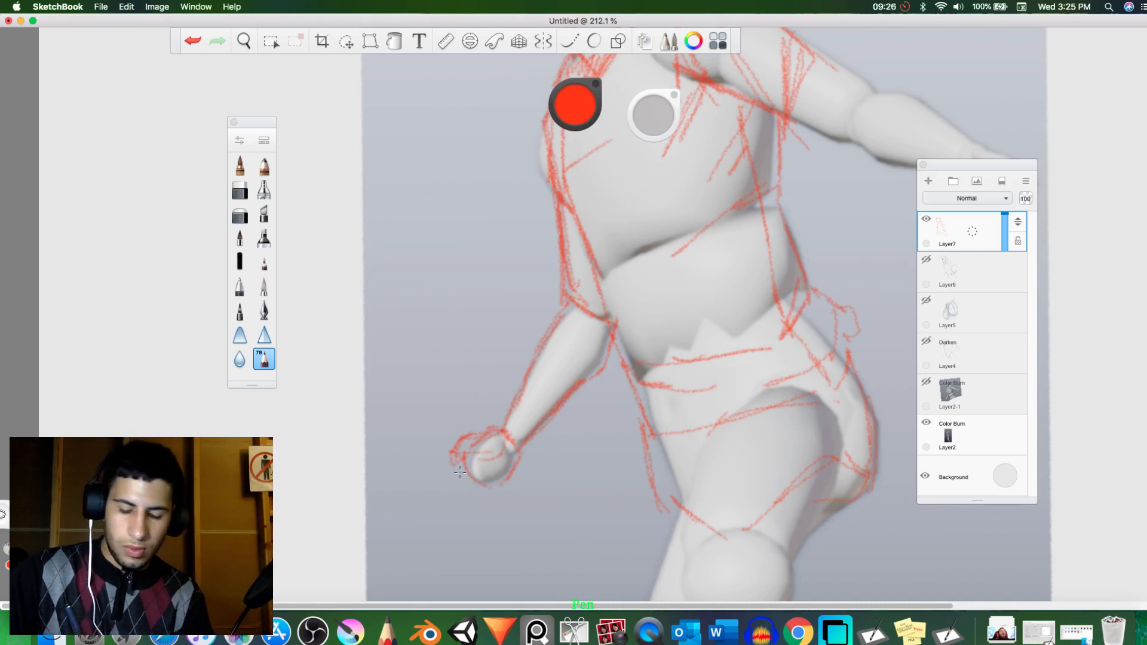
mouse_move(459, 462)
left_mouse_down()
mouse_move(456, 499)
mouse_move(466, 492)
mouse_move(459, 478)
mouse_move(446, 495)
mouse_move(456, 498)
mouse_move(474, 484)
mouse_move(461, 499)
mouse_move(504, 488)
left_mouse_up()
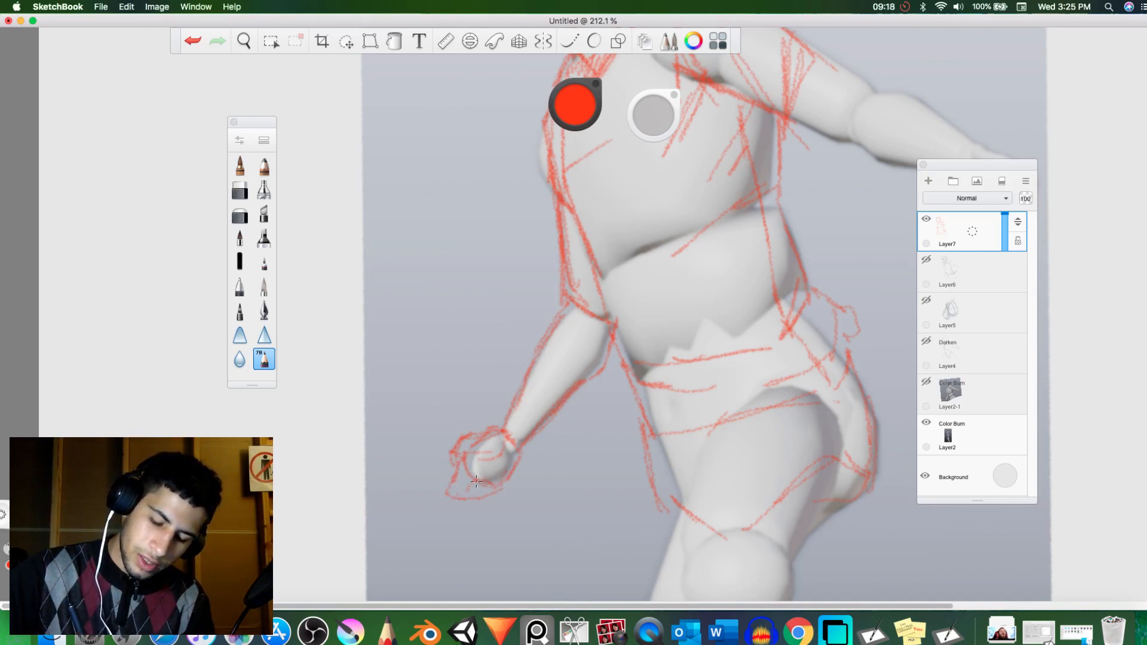
mouse_move(479, 482)
left_mouse_down()
mouse_move(475, 497)
mouse_move(486, 493)
mouse_move(460, 492)
left_mouse_up()
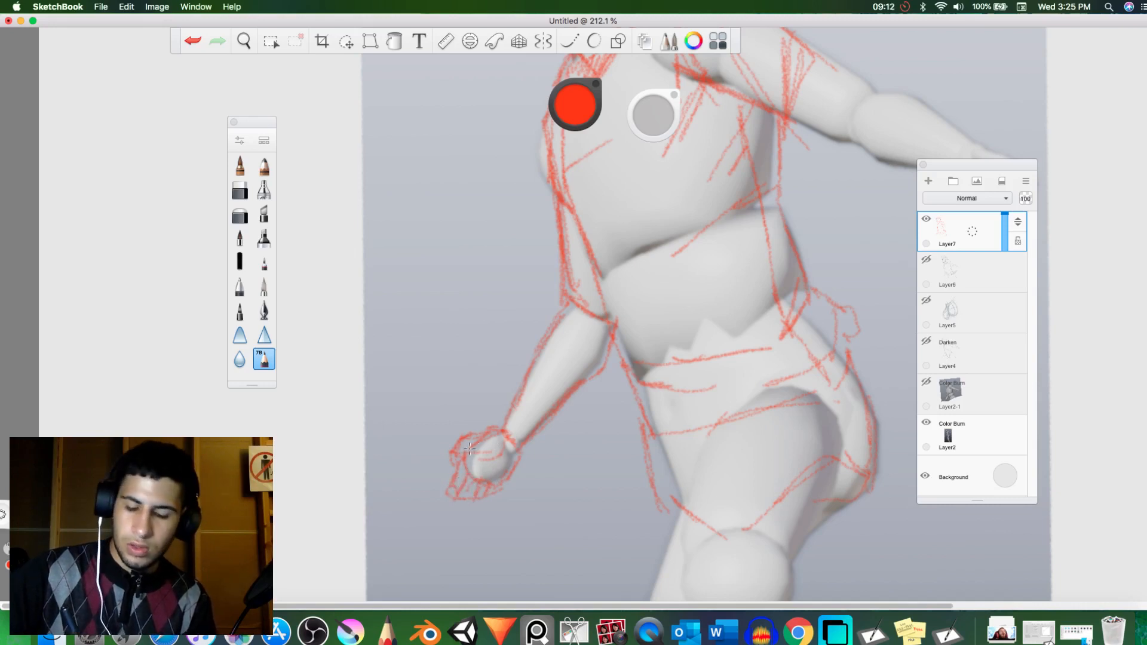
Step: Draw the thumb and palm lines inside the hand of the lowered arm
key("e")
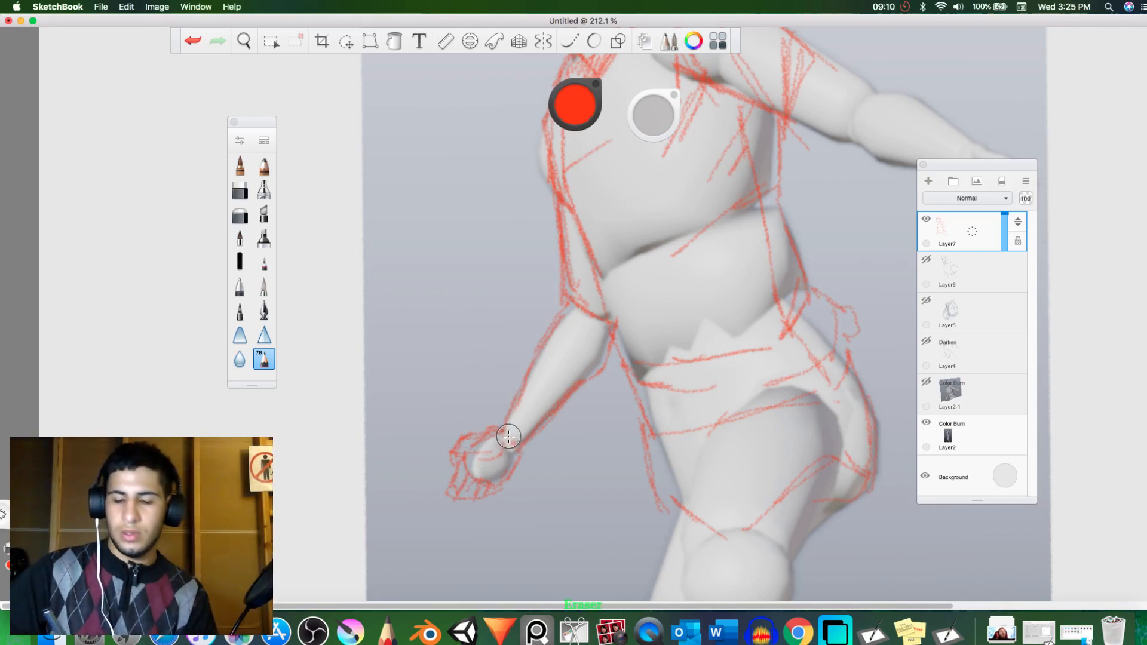
key("e")
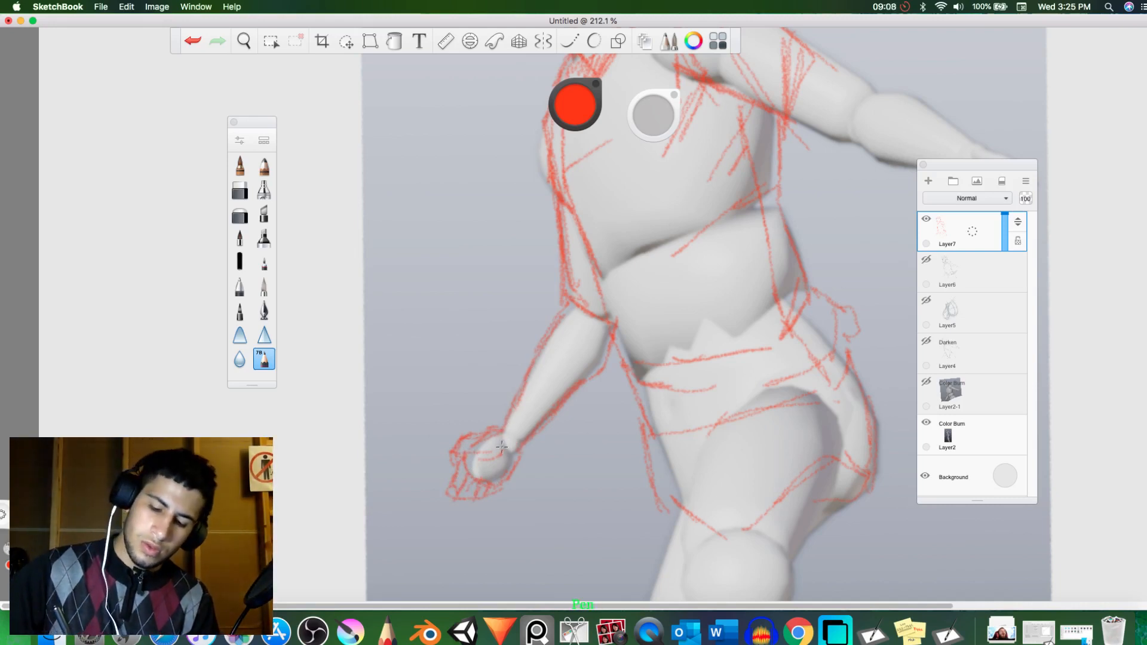
mouse_move(505, 430)
left_mouse_down()
mouse_move(508, 447)
mouse_move(483, 473)
left_mouse_up()
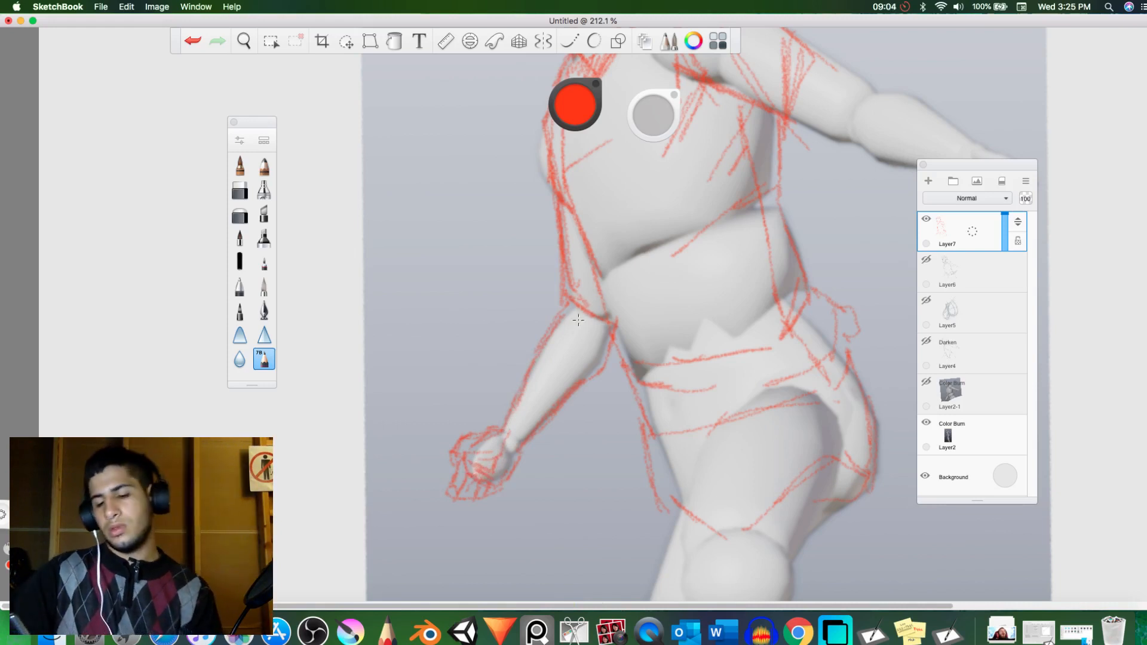
key("e")
key("e")
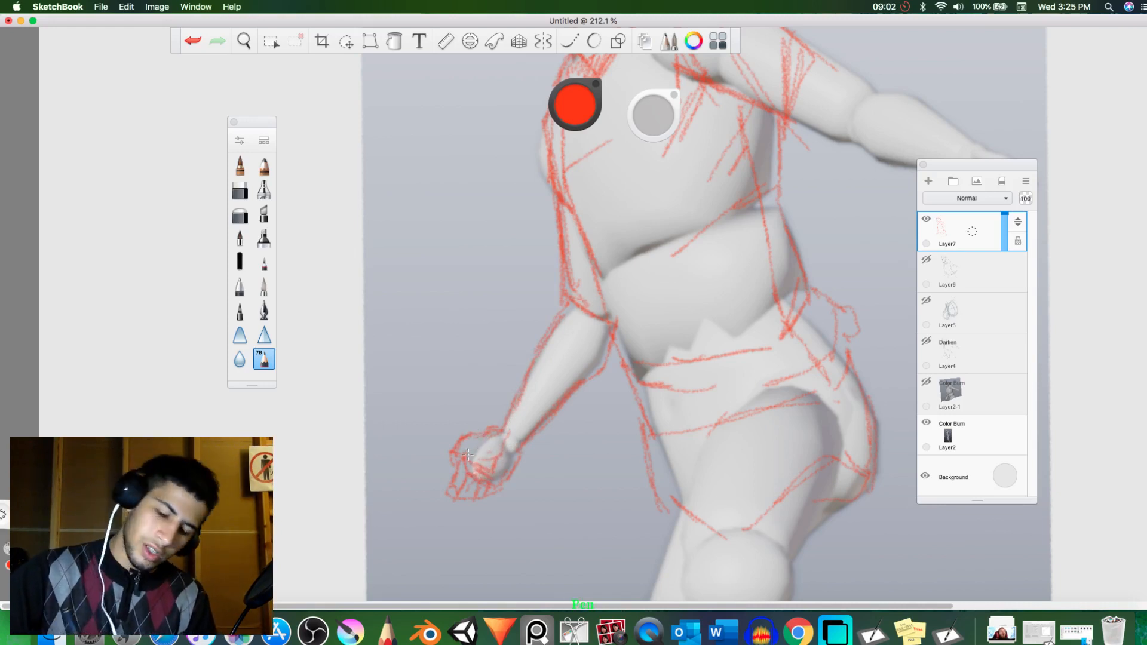
Step: Reinforce the outer contour from the knuckles up the lowered forearm, erase its excess lines, and add an inner line from the elbow
mouse_move(475, 460)
left_mouse_down()
mouse_move(502, 445)
mouse_move(461, 441)
mouse_move(499, 437)
mouse_move(535, 381)
left_mouse_up()
key("e")
left_click_drag(510, 430, 519, 414)
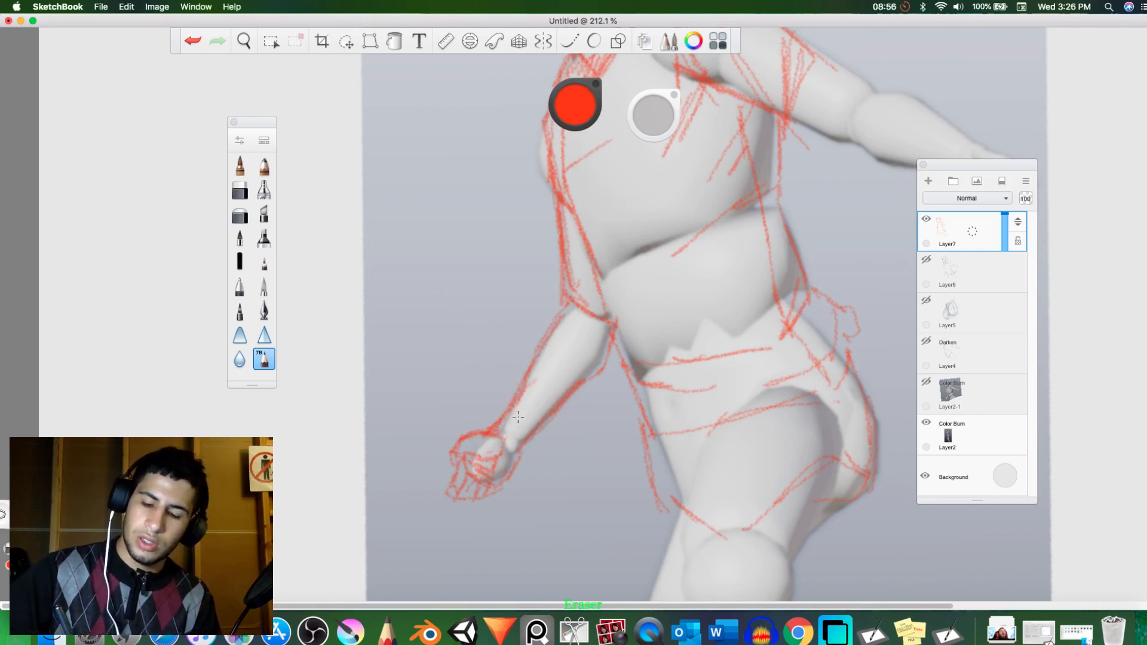
left_click_drag(543, 375, 529, 397)
key("e")
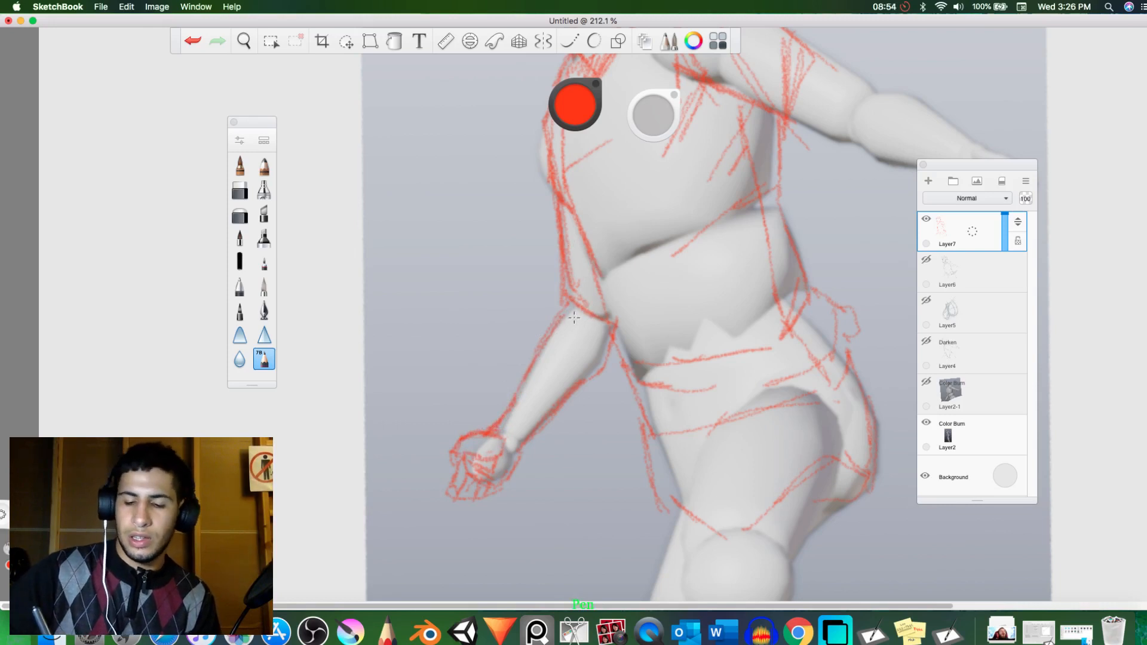
mouse_move(574, 308)
left_mouse_down()
mouse_move(578, 328)
mouse_move(595, 317)
mouse_move(525, 398)
left_mouse_up()
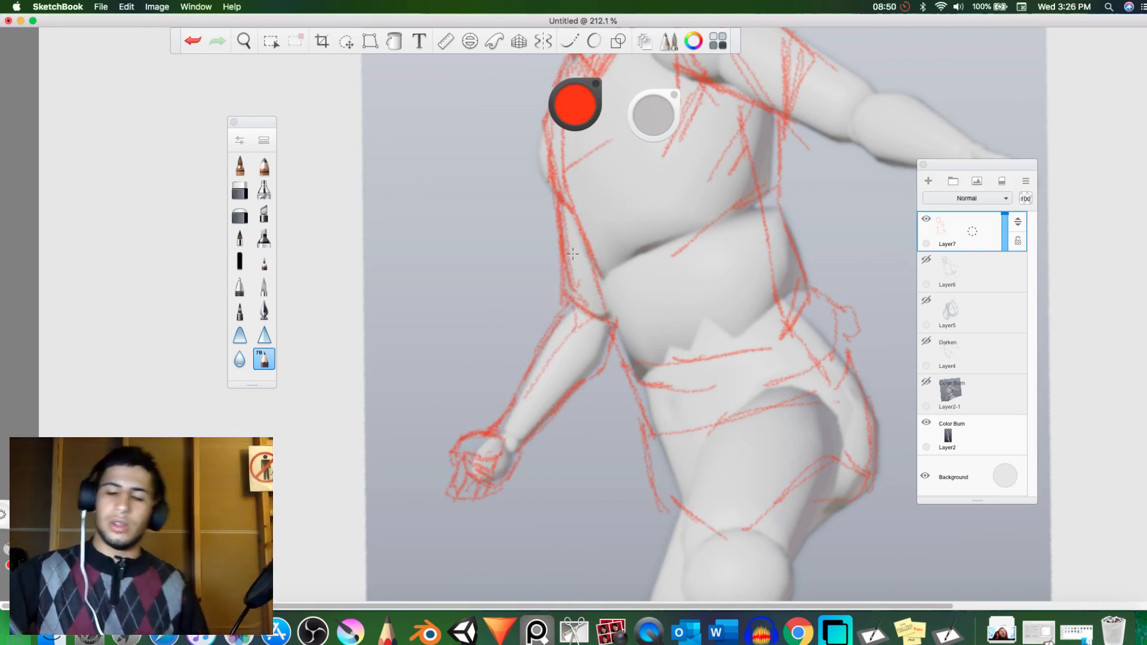
Step: Erase the torso's front edge beside the lowered arm and redraw it from the chest to the waist
key("e")
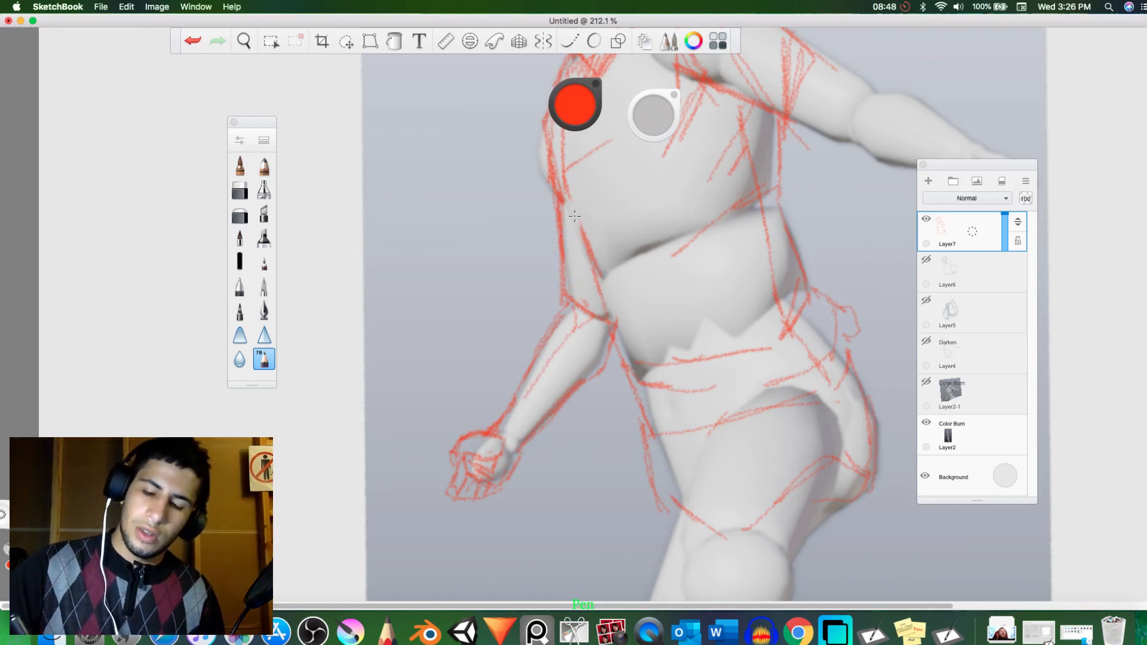
key("e")
left_click_drag(563, 175, 616, 306)
left_click_drag(572, 206, 627, 332)
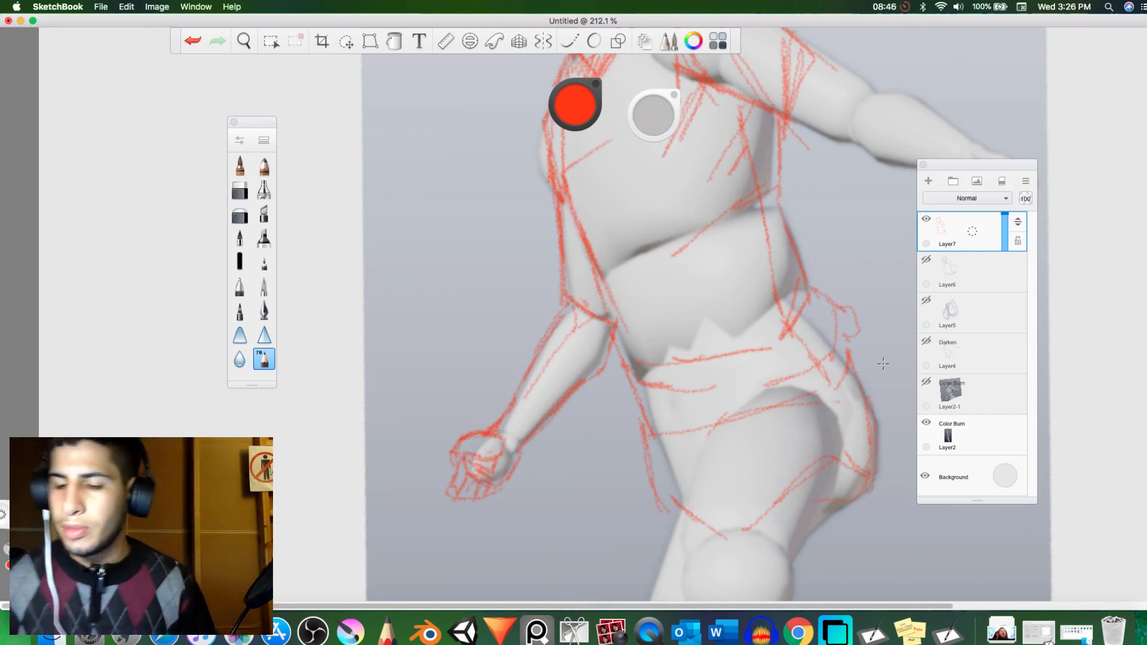
Step: Erase the garment hem across the upper thighs and extend its front and back outlines down to the knees as long shorts
scroll(820, 333, "down", 5)
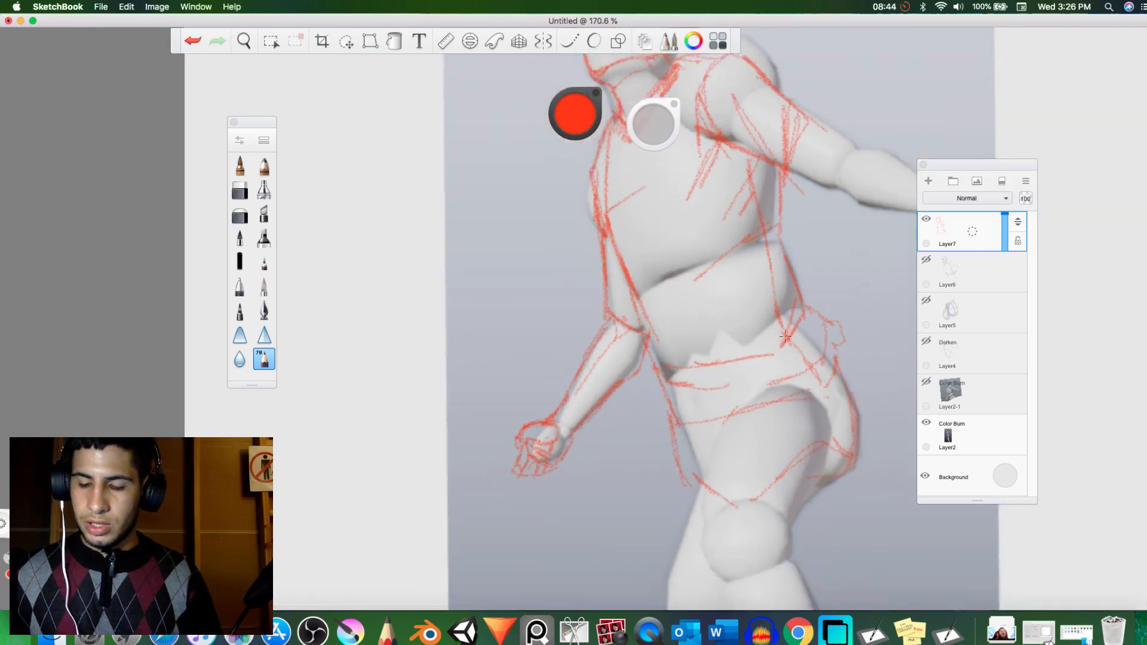
key("space")
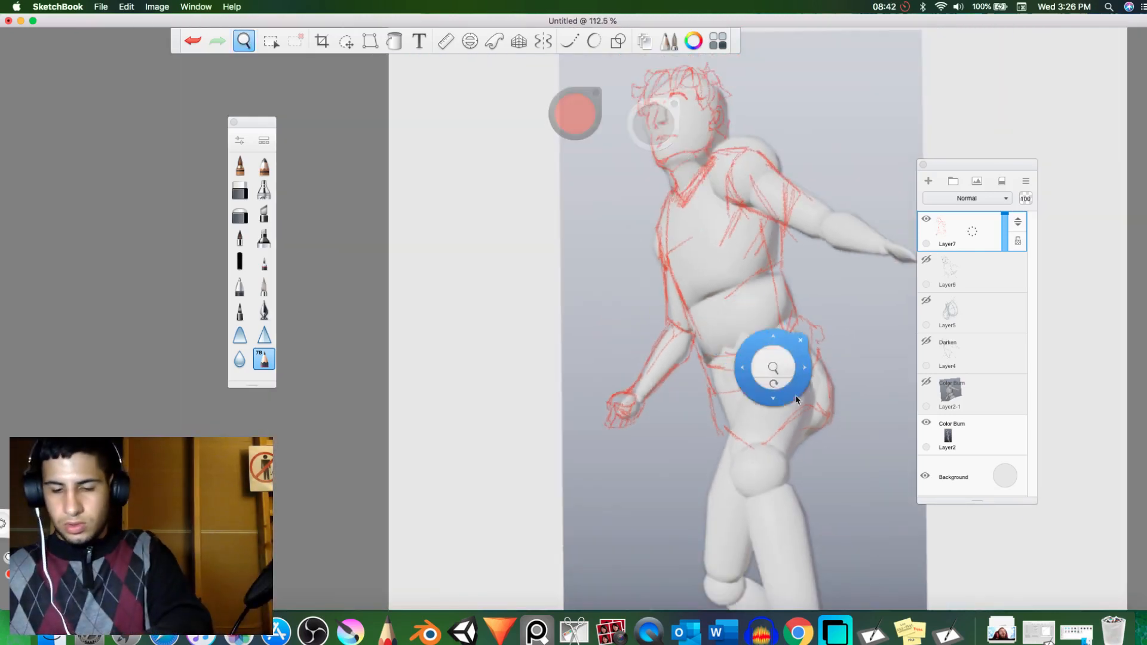
left_click_drag(798, 386, 705, 344)
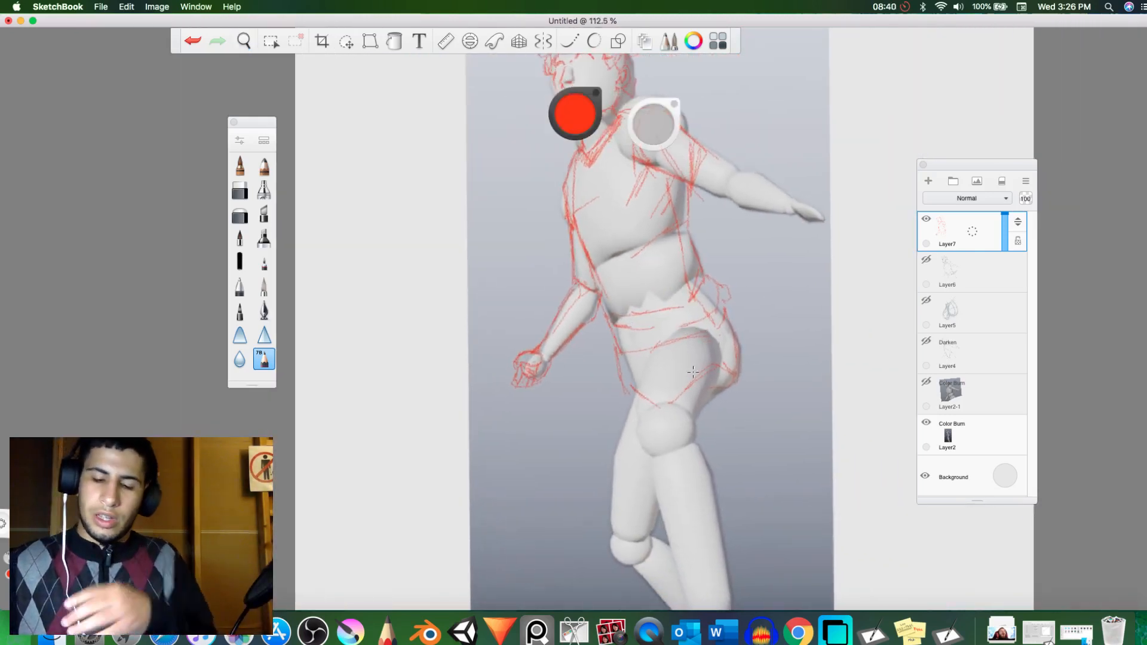
key("e")
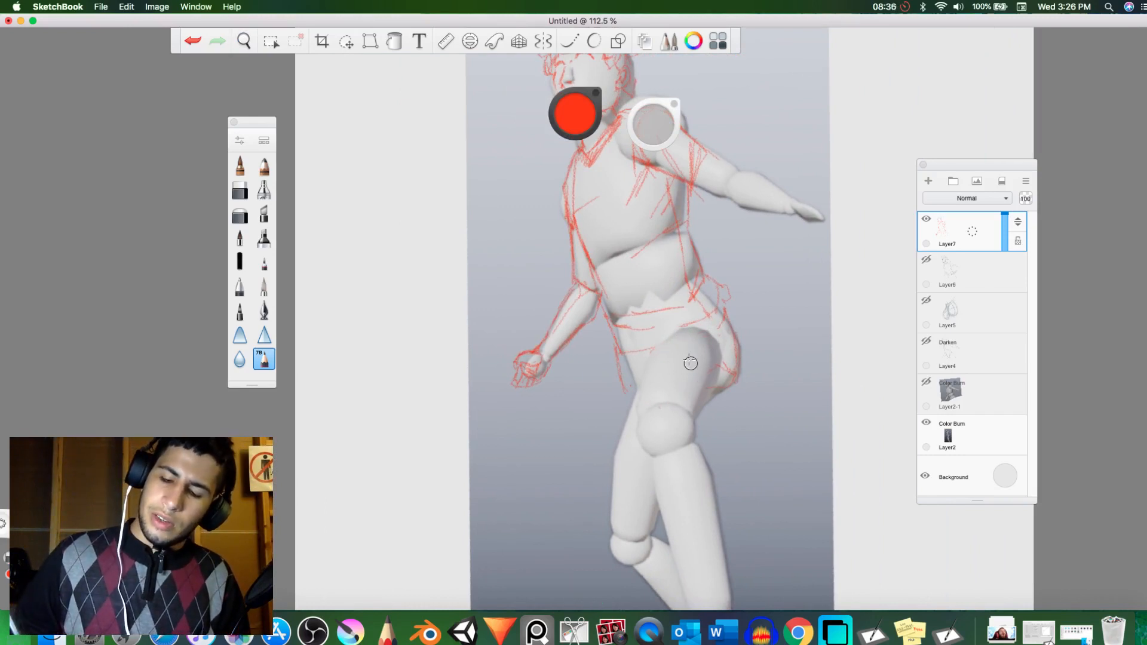
key("e")
mouse_move(727, 358)
left_mouse_down()
mouse_move(737, 374)
mouse_move(717, 430)
left_mouse_up()
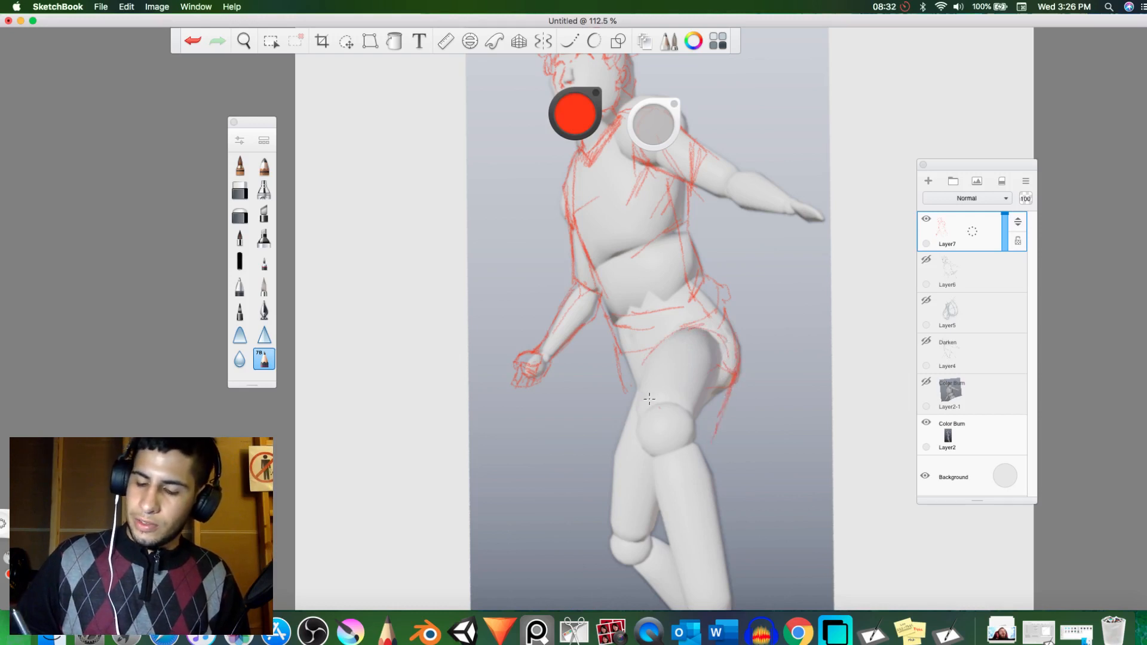
mouse_move(637, 359)
left_mouse_down()
mouse_move(647, 455)
mouse_move(683, 461)
mouse_move(669, 468)
mouse_move(730, 455)
mouse_move(732, 363)
mouse_move(726, 429)
mouse_move(724, 372)
mouse_move(647, 373)
mouse_move(659, 347)
mouse_move(627, 419)
mouse_move(618, 365)
mouse_move(621, 422)
left_mouse_up()
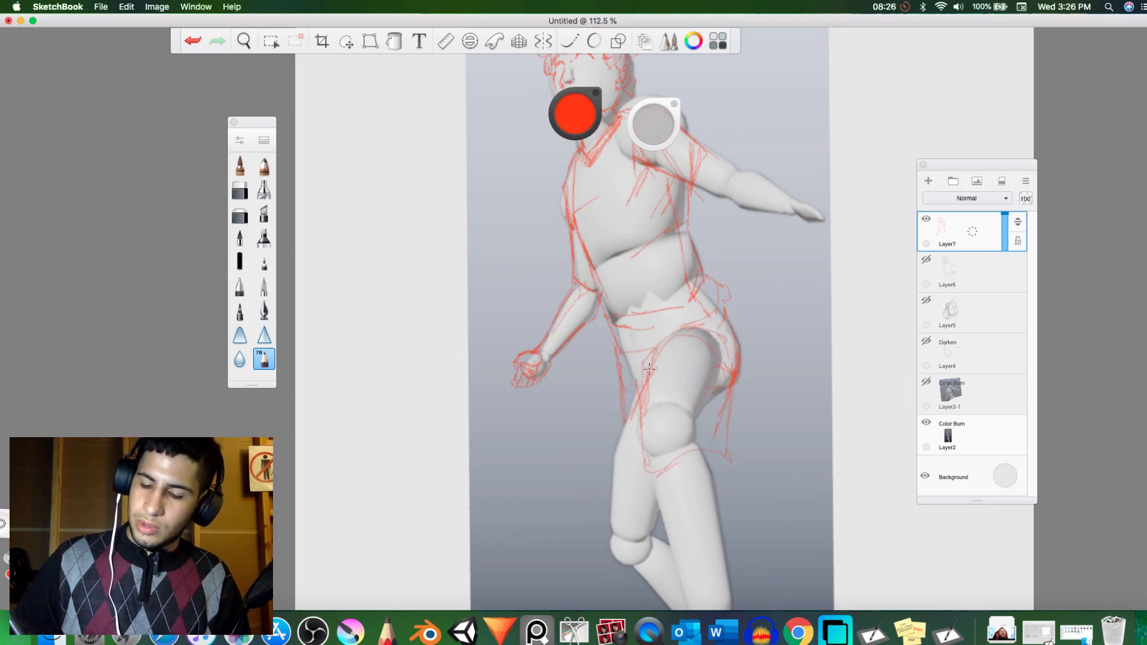
Step: Redraw the belt's lower edge, then sketch the hems of both shorts legs at knee height with fold lines over the thigh
key("e")
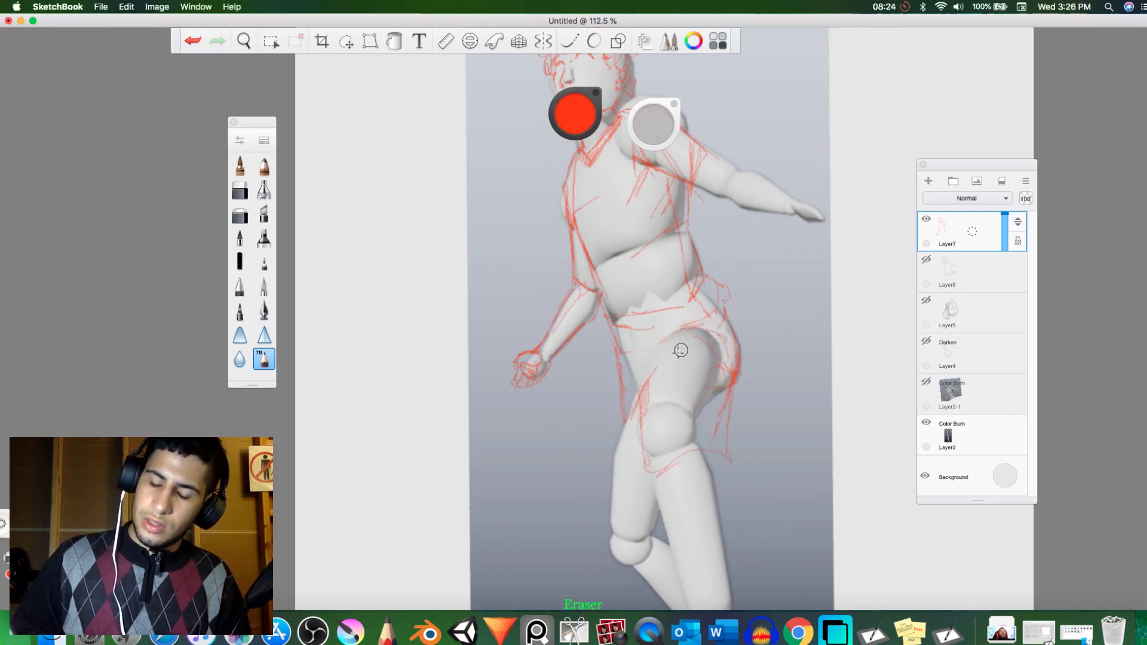
key("e")
left_click_drag(673, 328, 621, 336)
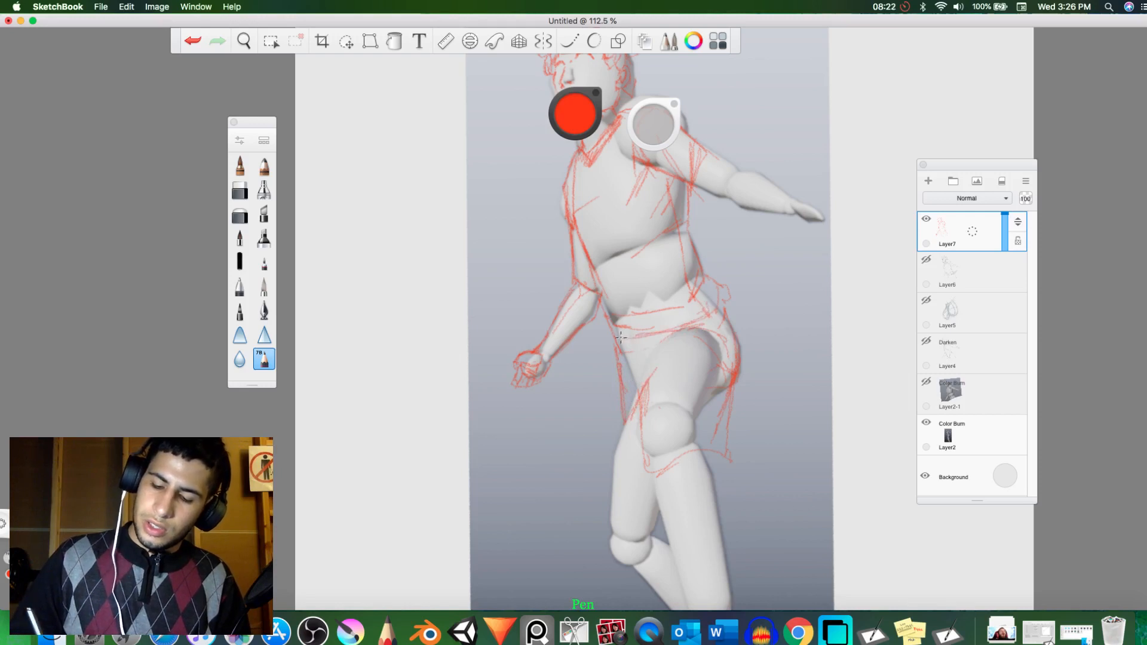
mouse_move(619, 382)
left_mouse_down()
mouse_move(616, 443)
mouse_move(636, 492)
mouse_move(619, 486)
mouse_move(668, 506)
mouse_move(619, 494)
mouse_move(618, 410)
mouse_move(635, 509)
mouse_move(660, 510)
mouse_move(655, 473)
left_mouse_up()
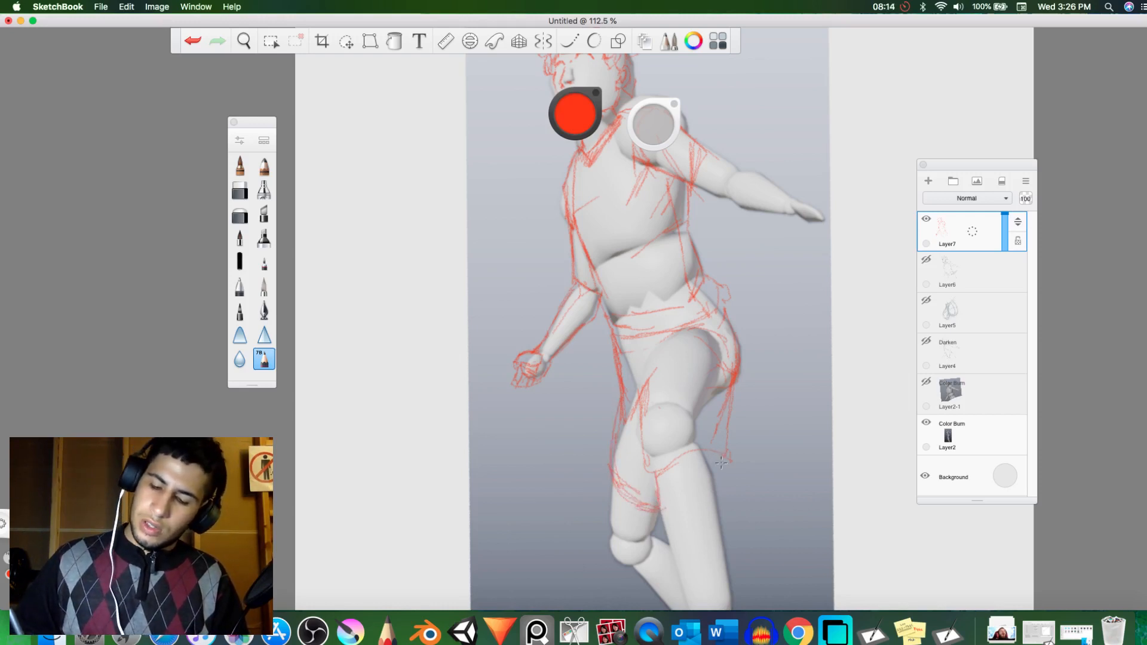
mouse_move(647, 478)
left_mouse_down()
mouse_move(671, 492)
mouse_move(721, 457)
left_mouse_up()
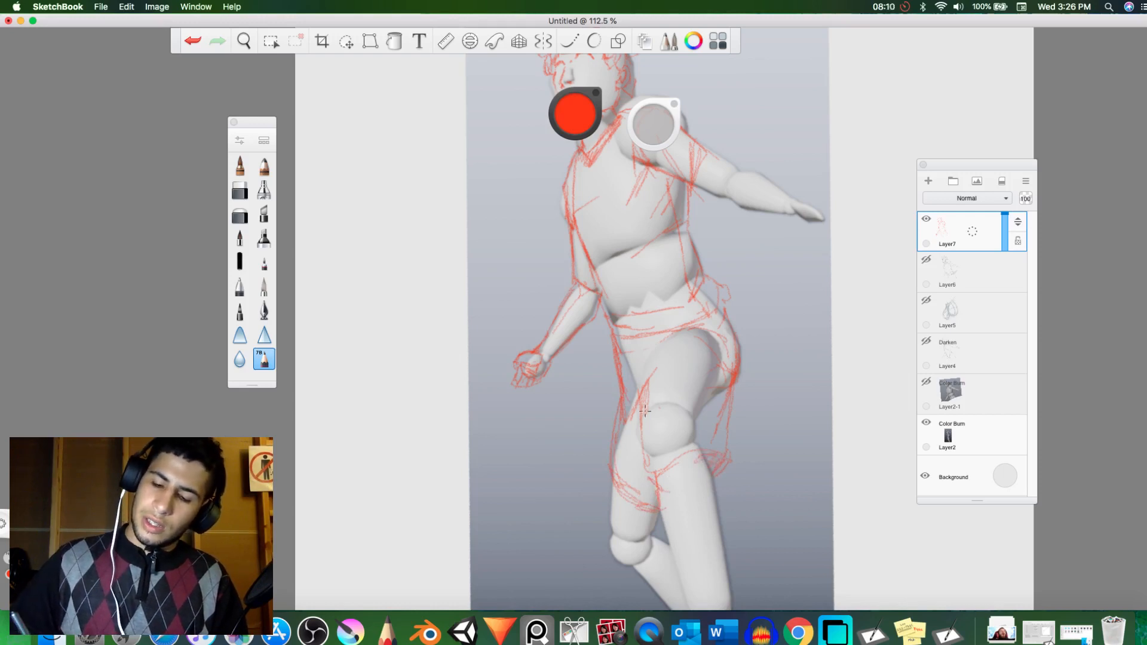
mouse_move(645, 410)
left_mouse_down()
mouse_move(662, 370)
mouse_move(645, 408)
mouse_move(691, 378)
mouse_move(647, 426)
mouse_move(685, 423)
mouse_move(656, 461)
left_mouse_up()
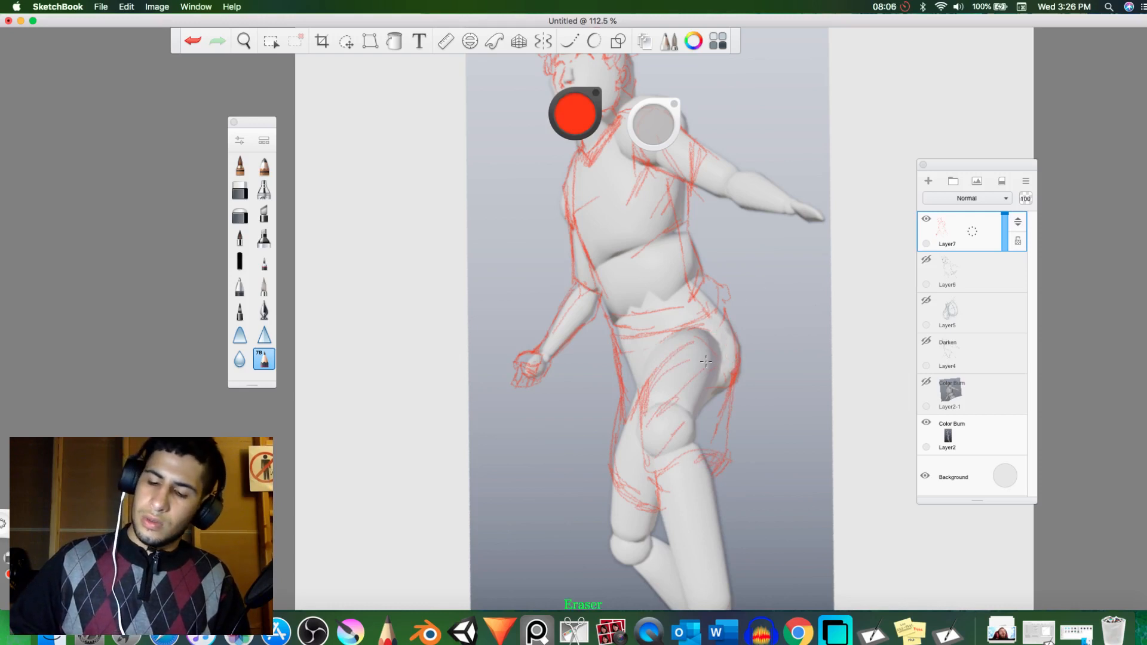
Step: Erase the inner hip contour lines and strengthen the shorts' rear edge and the near leg's hem corner
left_click_drag(734, 357, 721, 319)
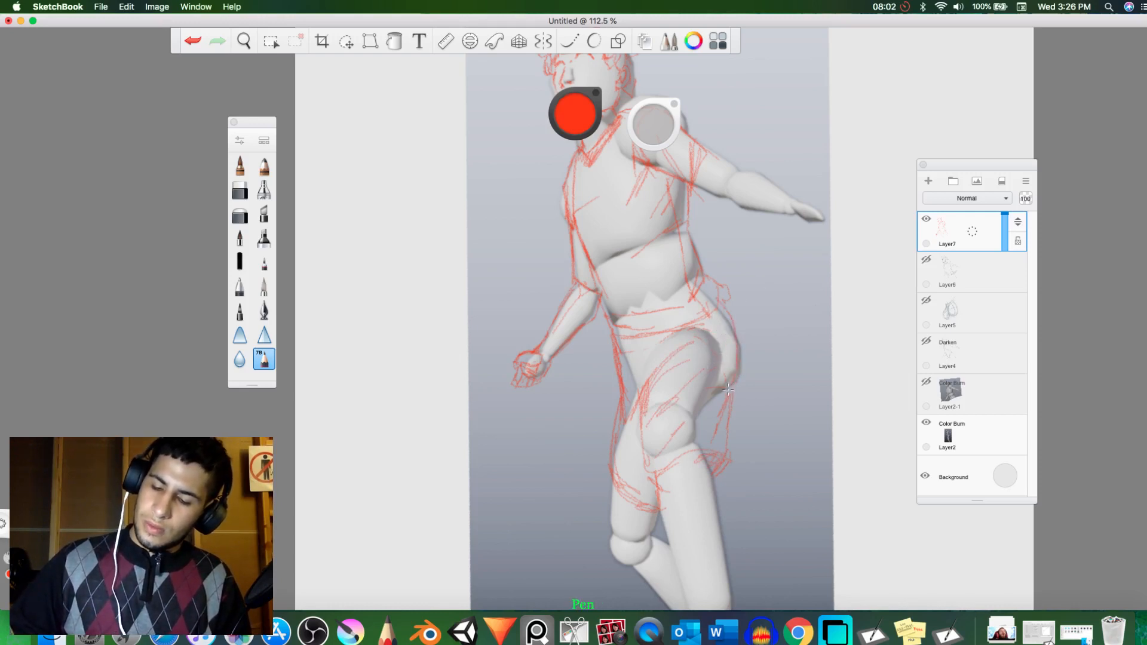
left_click_drag(728, 425, 726, 466)
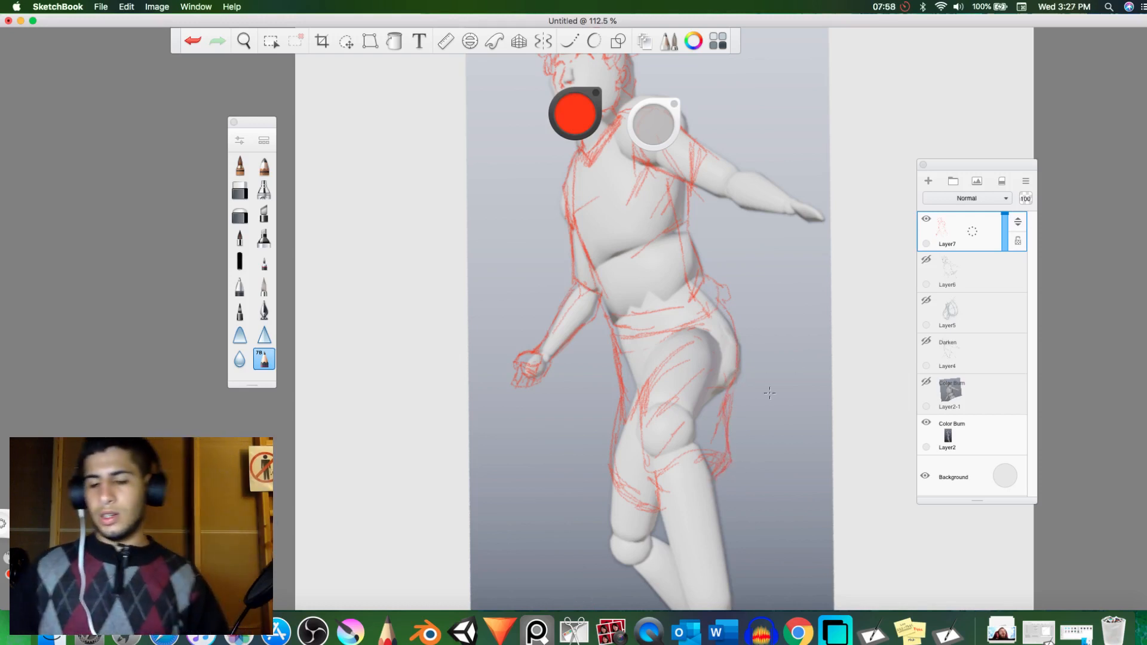
mouse_move(657, 495)
left_mouse_down()
mouse_move(643, 457)
mouse_move(657, 487)
left_mouse_up()
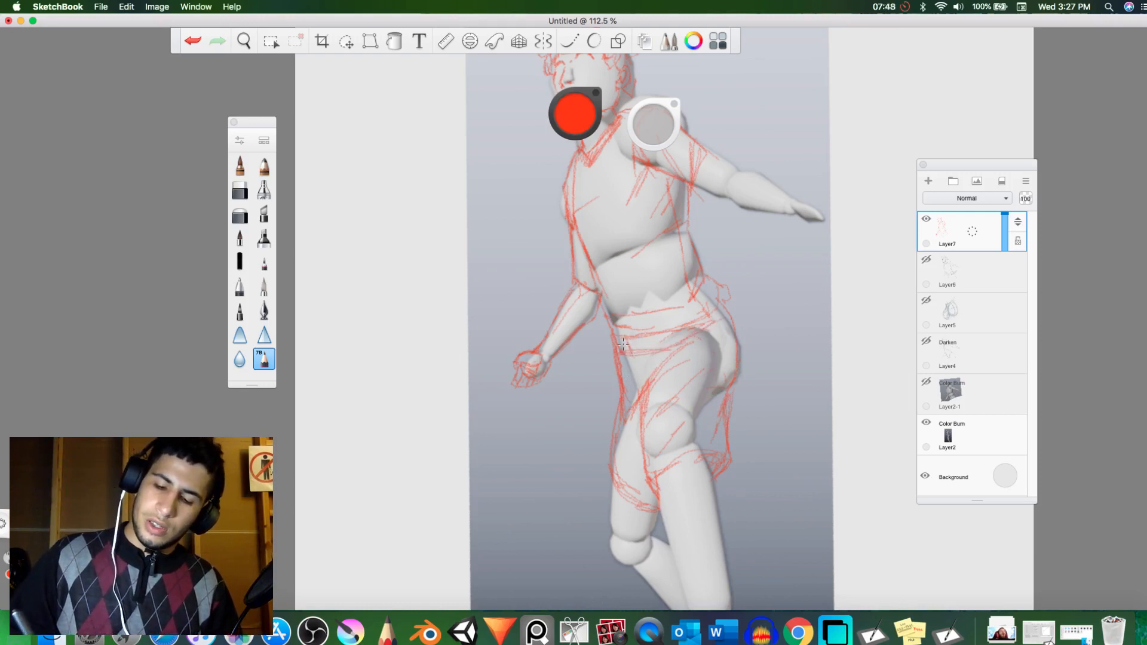
Step: Erase the old belt lines at the front hip and redraw the belt as a slanted band across the hips
key("e")
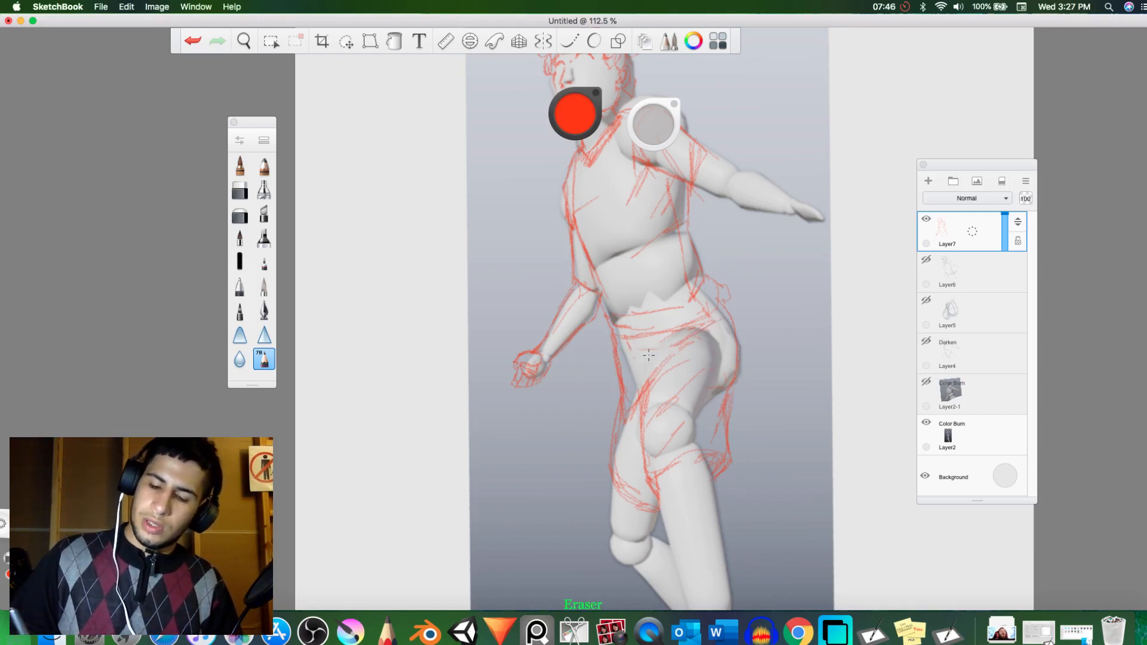
key("e")
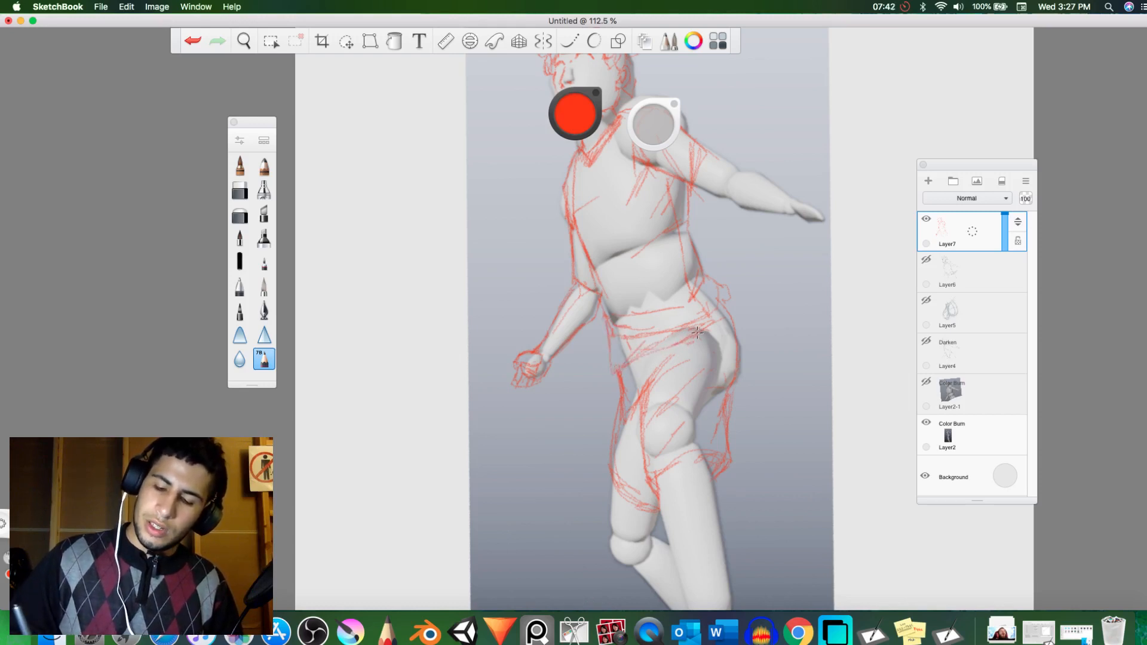
key("e")
mouse_move(618, 326)
left_mouse_down()
mouse_move(654, 338)
mouse_move(629, 341)
mouse_move(637, 351)
mouse_move(622, 338)
mouse_move(641, 328)
mouse_move(618, 326)
left_mouse_up()
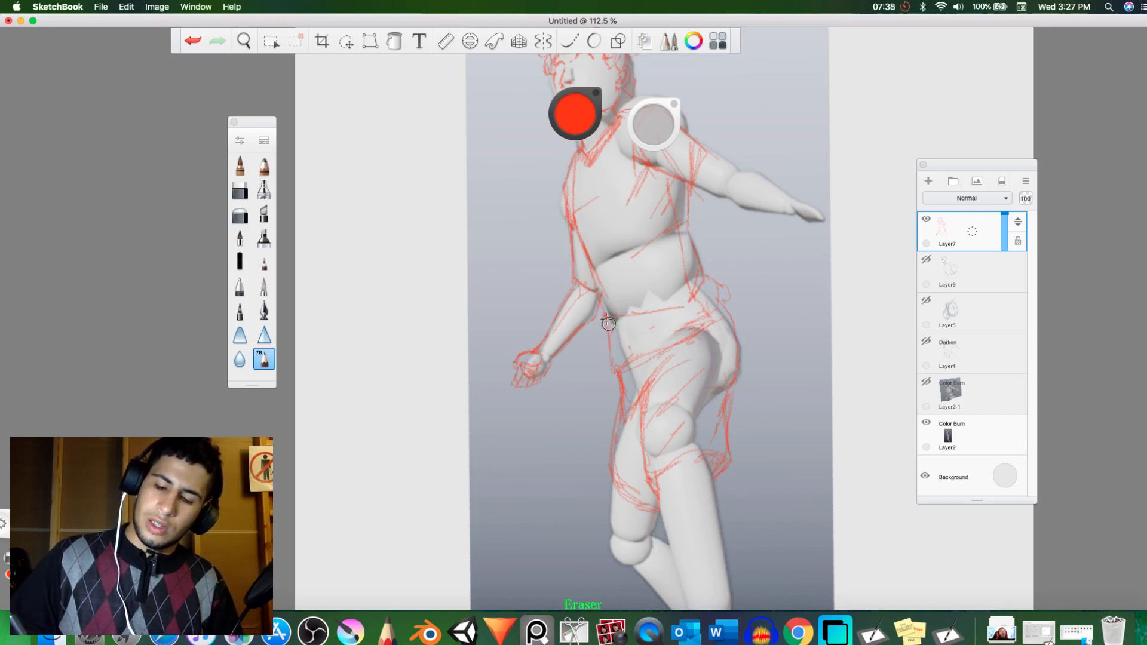
key("e")
mouse_move(598, 288)
left_mouse_down()
mouse_move(619, 372)
mouse_move(662, 360)
mouse_move(617, 355)
mouse_move(649, 356)
mouse_move(676, 336)
left_mouse_up()
mouse_move(698, 308)
left_mouse_down()
mouse_move(701, 324)
mouse_move(655, 343)
left_mouse_up()
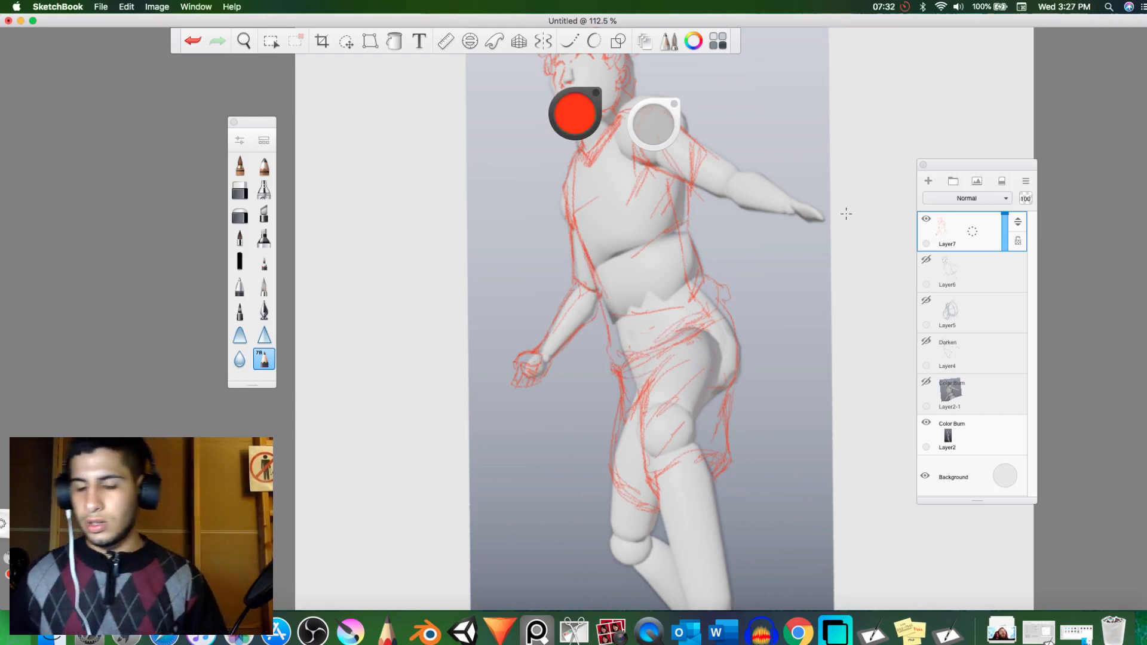
Step: Sketch the outlines of both lower legs from the shorts to the ankles, then outline the front foot
scroll(717, 301, "down", 5)
scroll(717, 302, "down", 1)
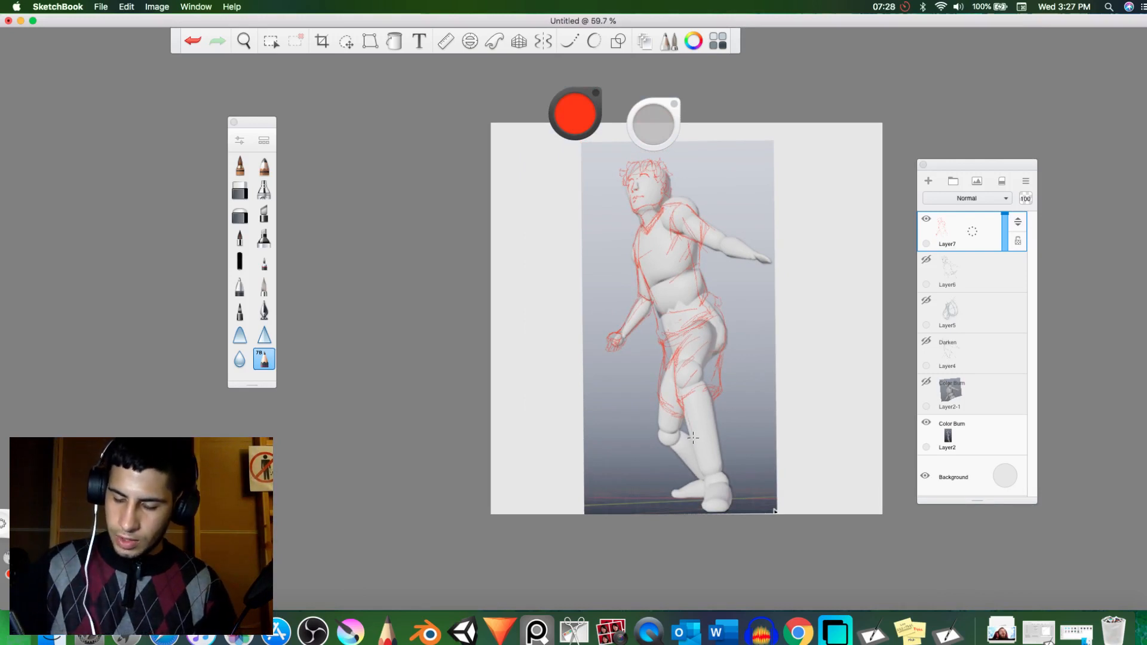
mouse_move(693, 438)
left_mouse_down()
mouse_move(682, 399)
mouse_move(690, 434)
mouse_move(708, 419)
mouse_move(712, 435)
mouse_move(707, 399)
mouse_move(713, 448)
left_mouse_up()
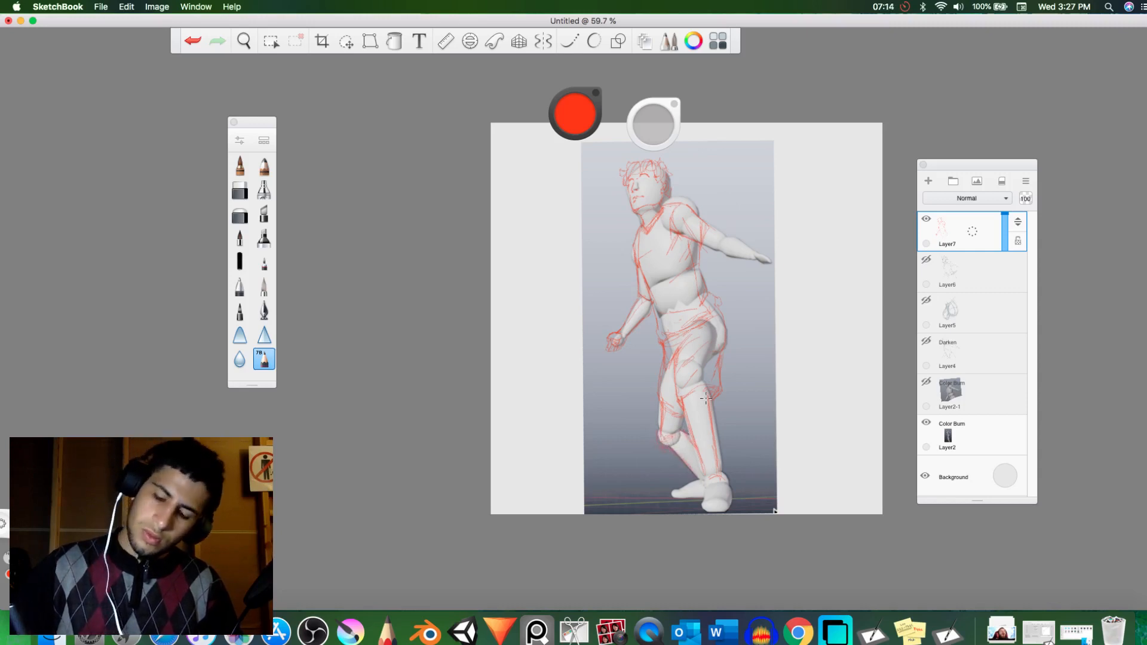
key("e")
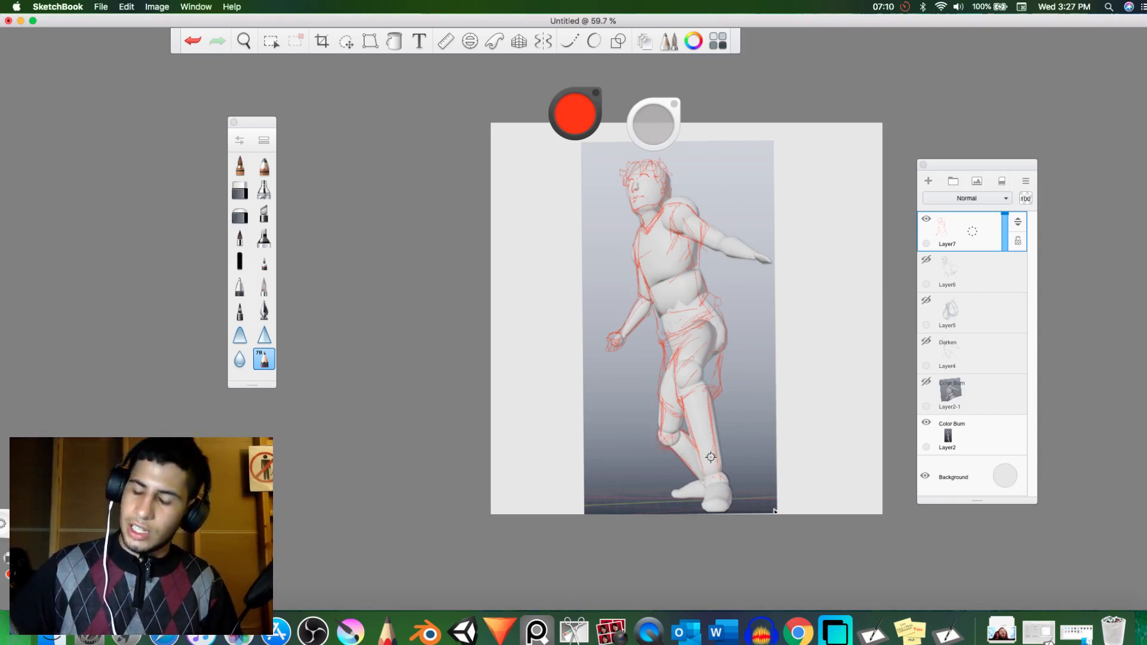
key("e")
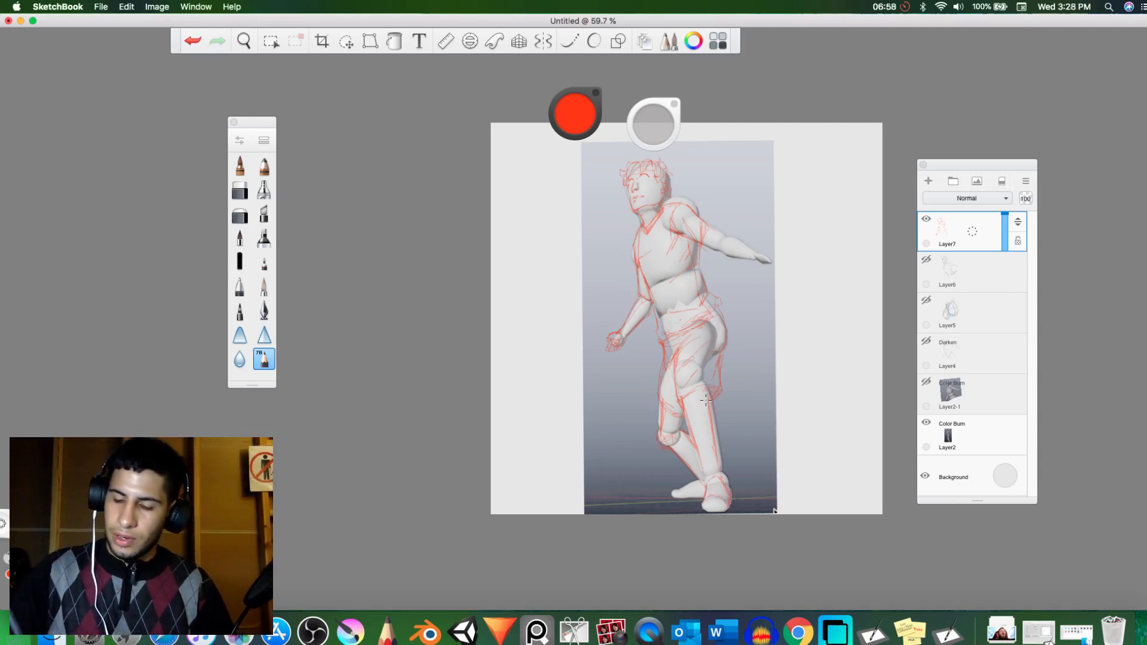
key("e")
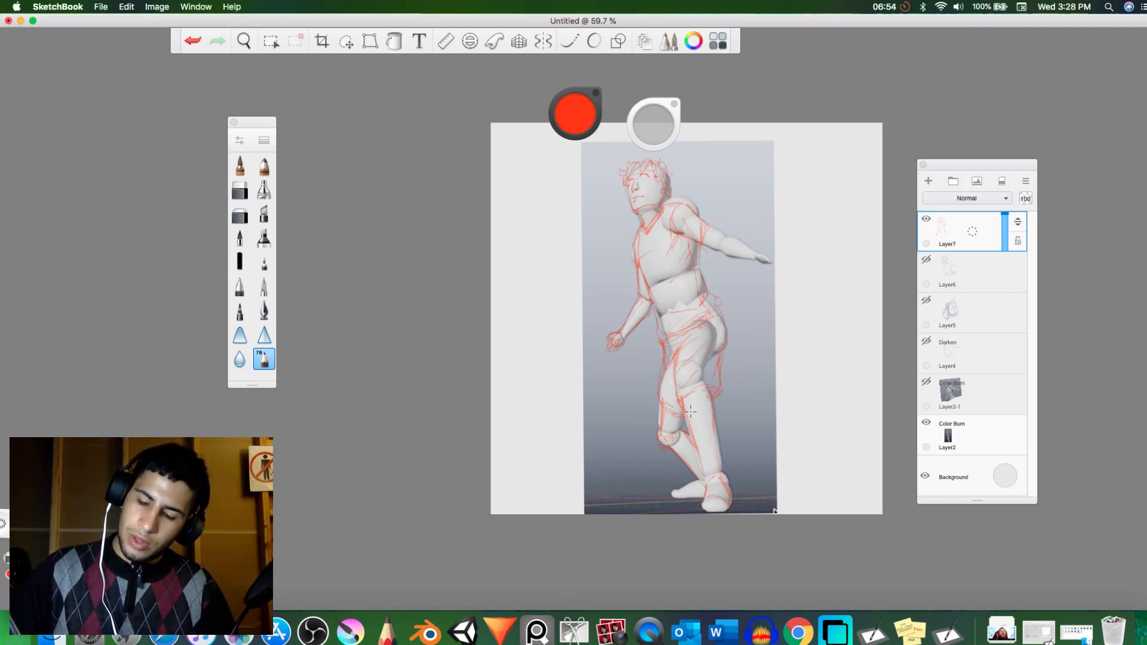
key("e")
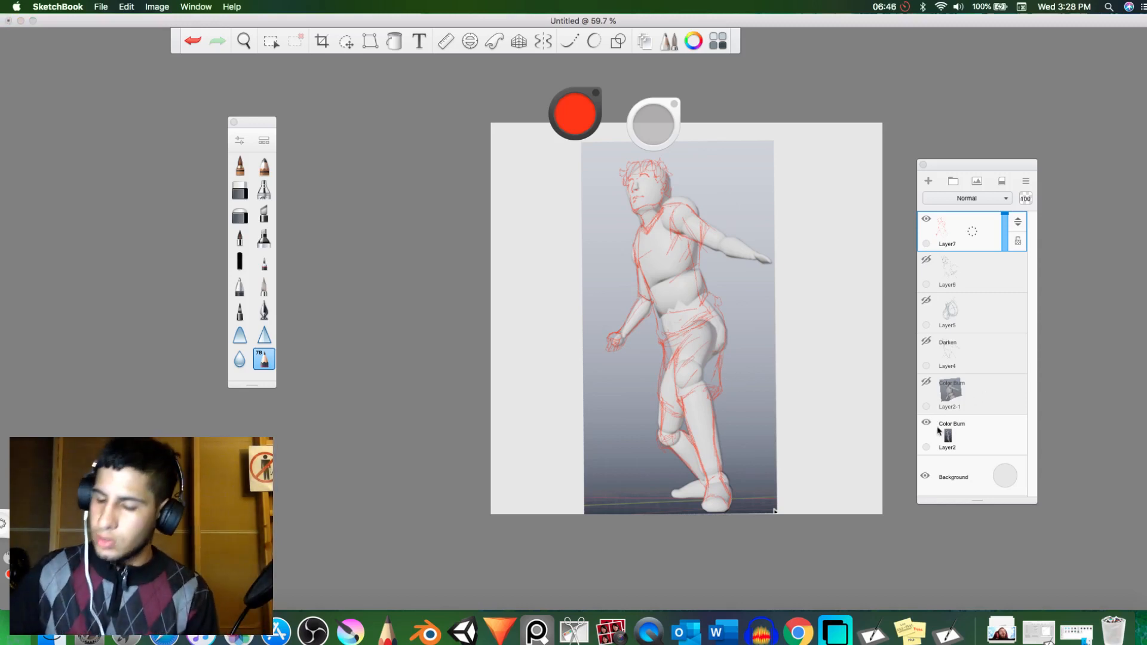
Step: Hide the mannequin reference layer to check the red sketch alone, then show it again
left_click(926, 424)
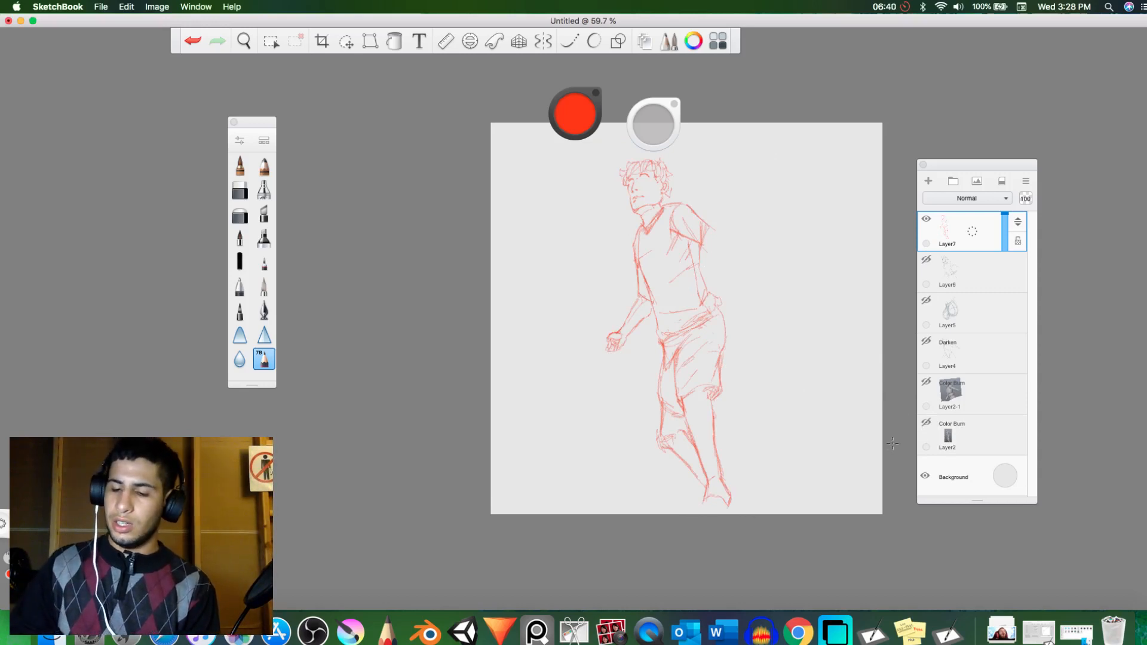
left_click(930, 423)
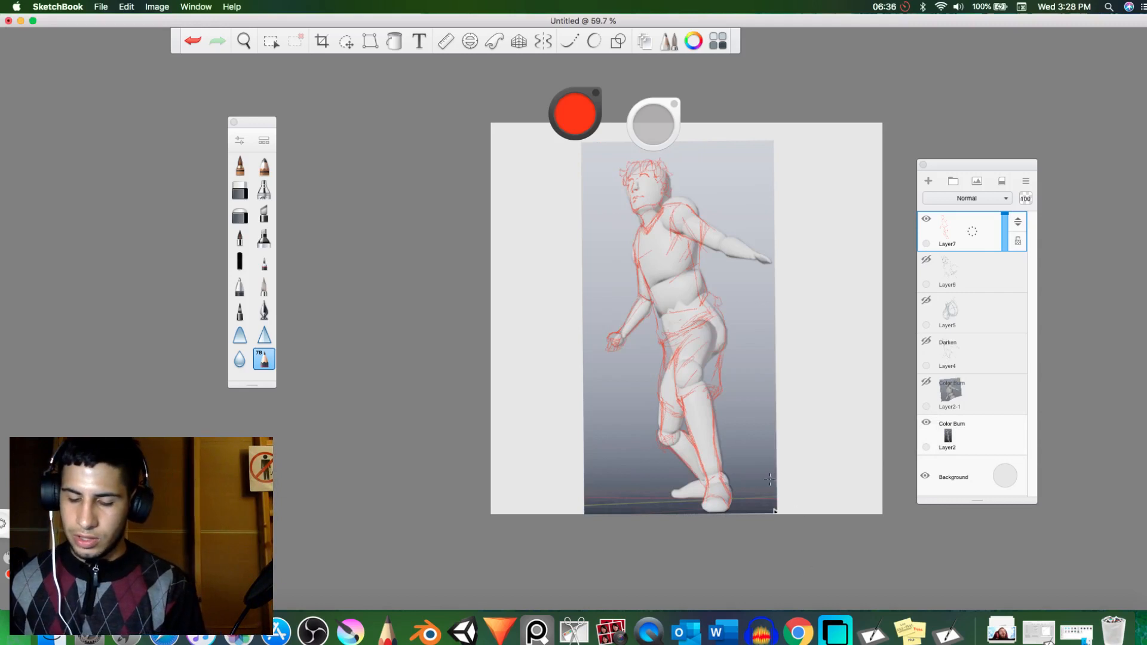
Step: Draw the toes on the front foot, erasing stray lines to refine them
scroll(777, 448, "up", 5)
key("space")
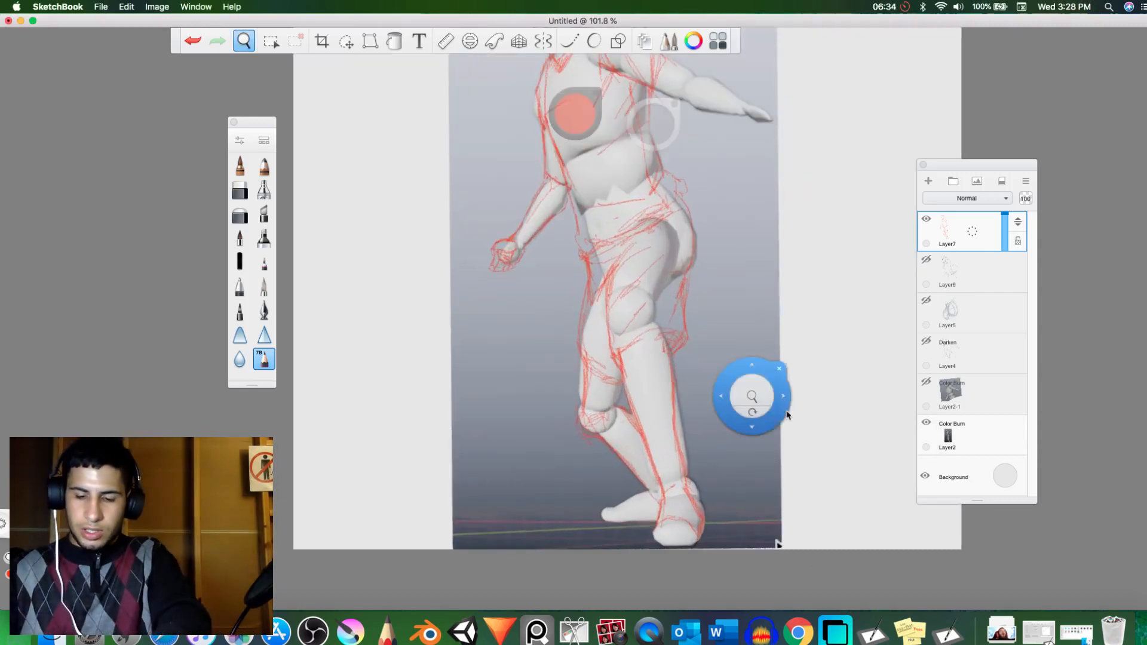
left_click_drag(787, 411, 790, 322)
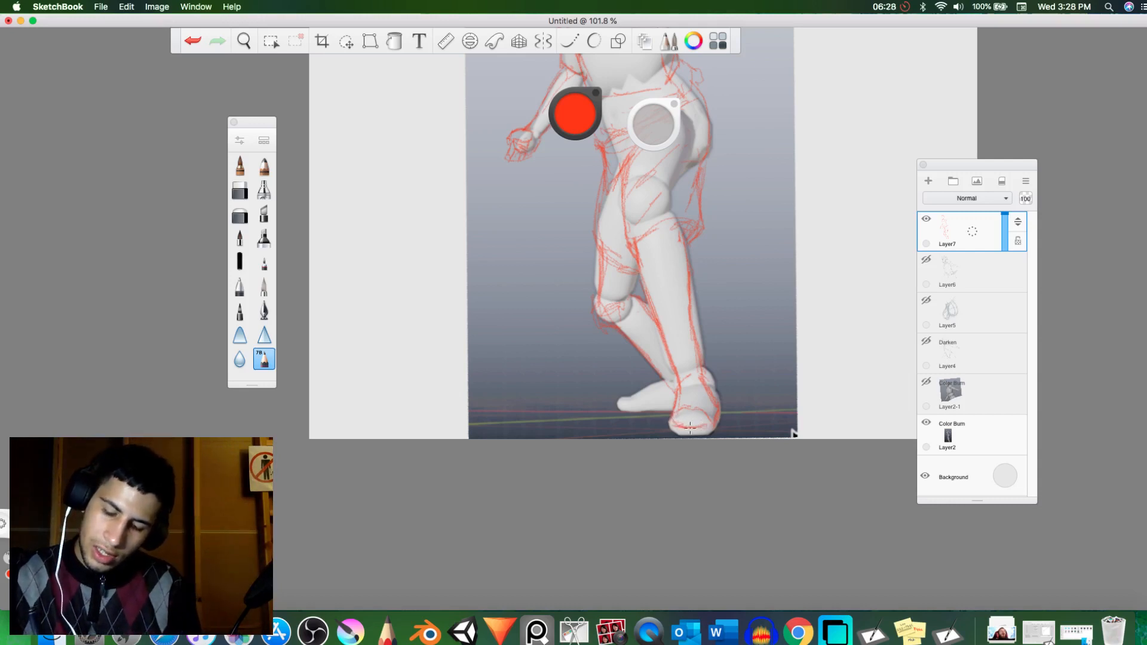
left_click_drag(690, 428, 674, 428)
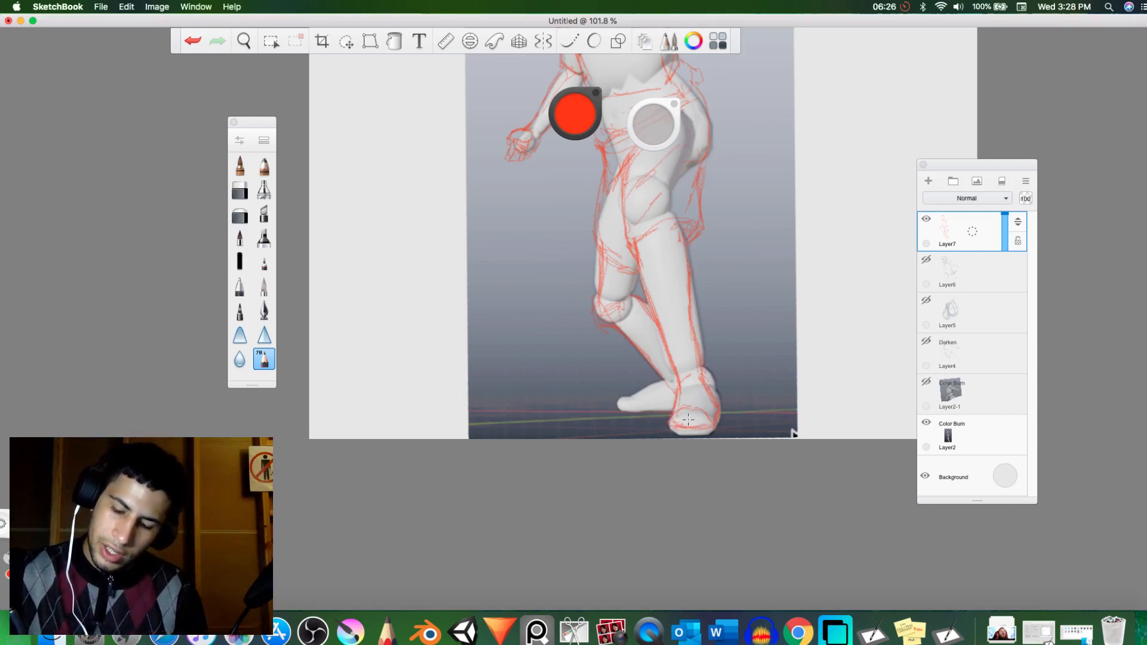
key("e")
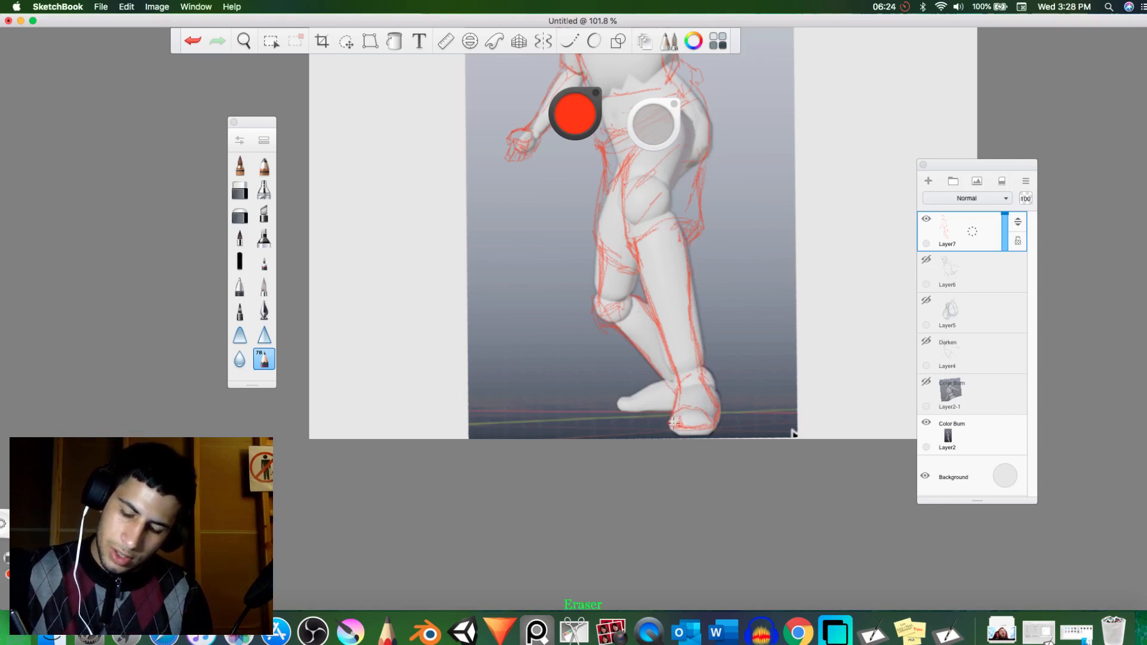
key("e")
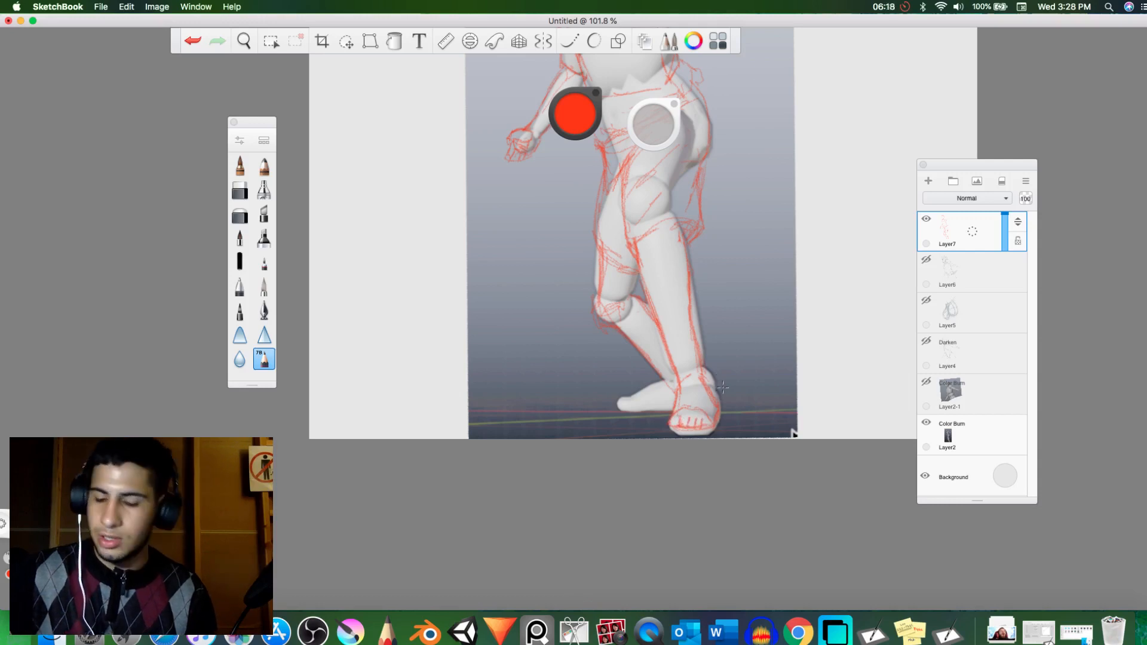
key("e")
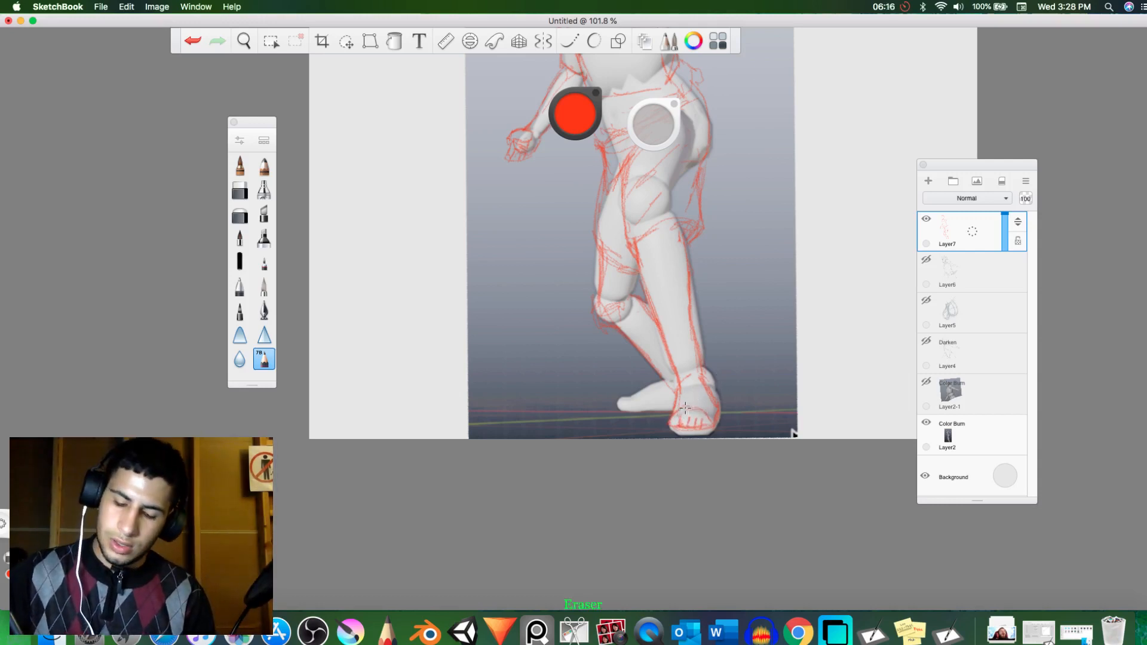
key("e")
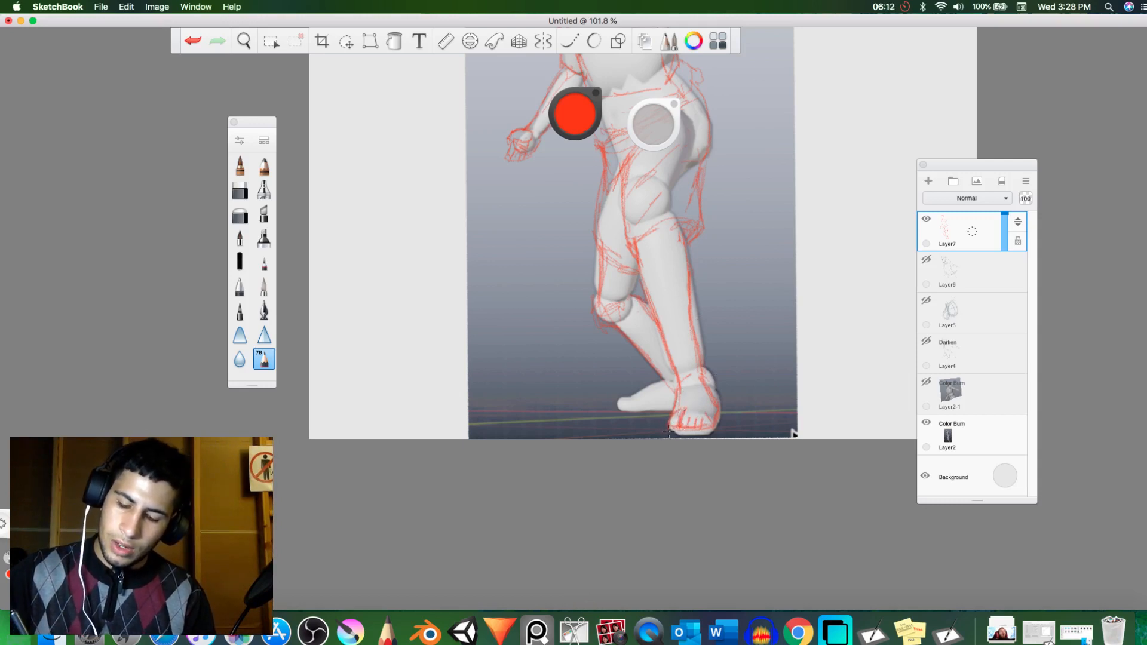
Step: Outline the sandal sole around the front foot and draw a thick strap across its instep
mouse_move(668, 430)
left_mouse_down()
mouse_move(708, 425)
mouse_move(711, 438)
mouse_move(713, 420)
mouse_move(685, 428)
left_mouse_up()
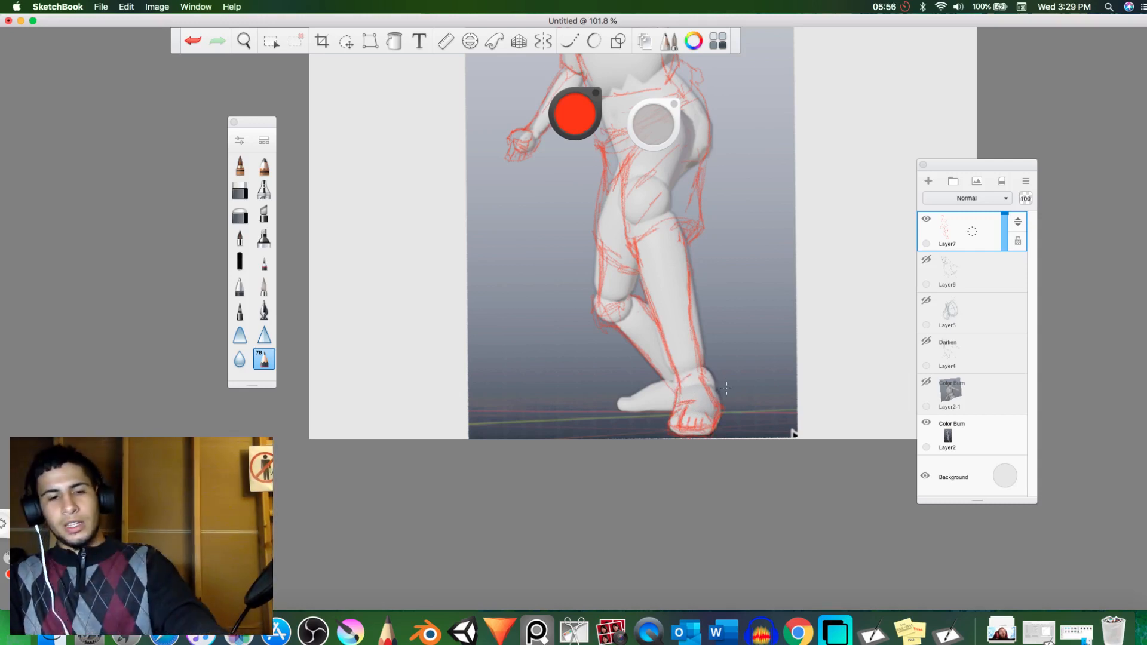
key("super+z")
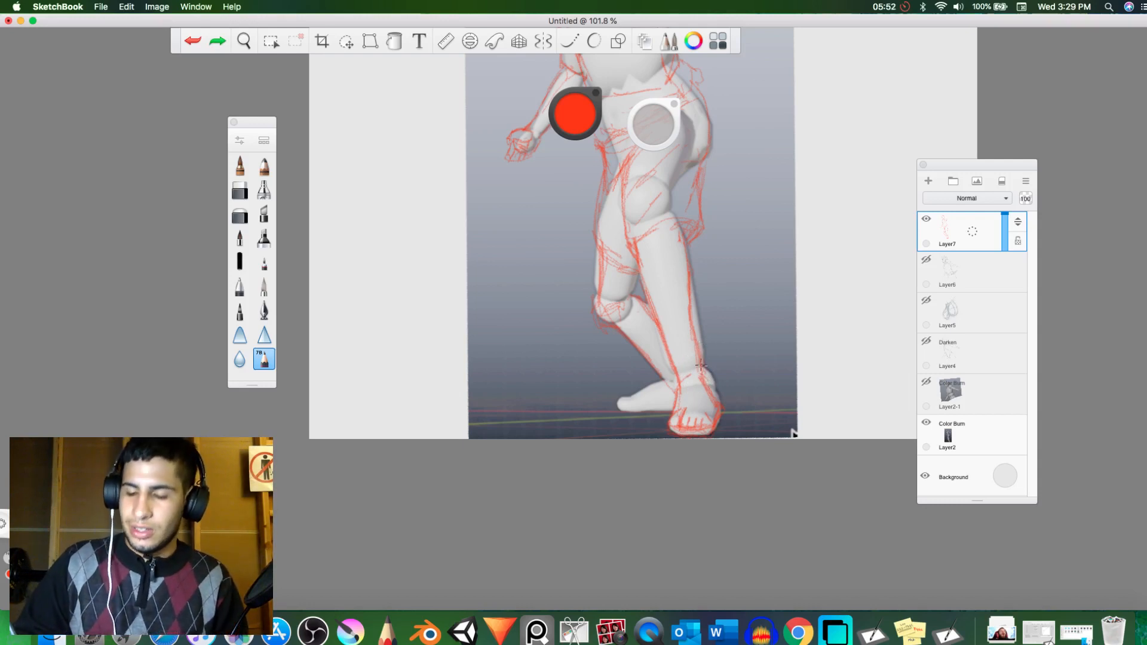
mouse_move(678, 402)
left_mouse_down()
mouse_move(709, 403)
mouse_move(682, 400)
mouse_move(716, 418)
mouse_move(694, 405)
left_mouse_up()
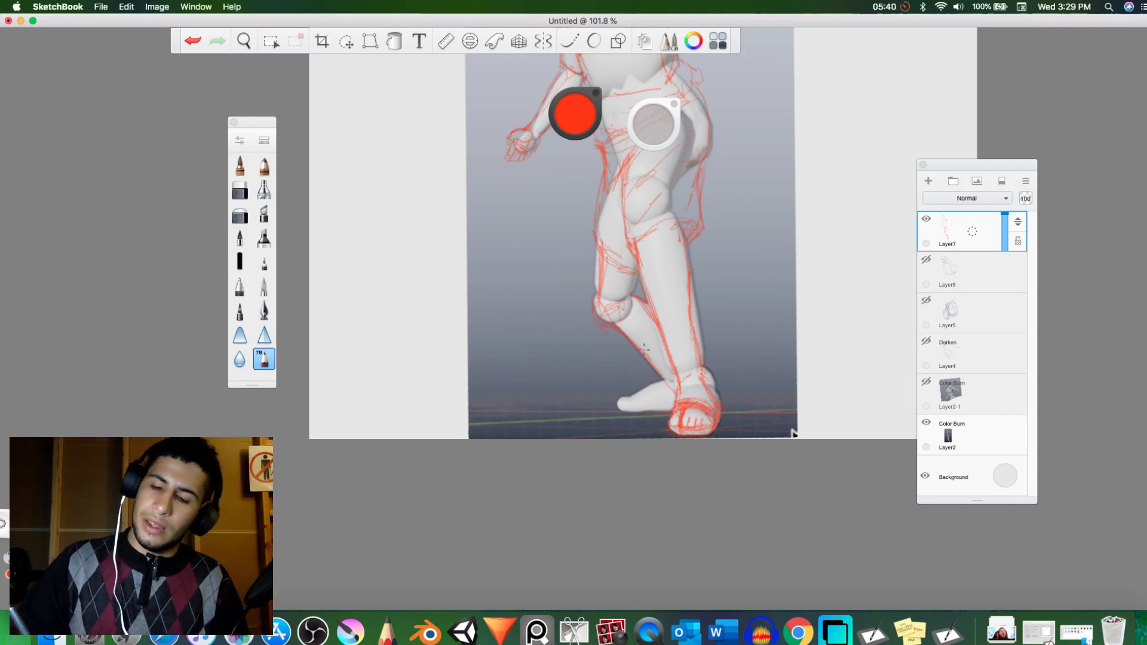
Step: Sketch the rear foot with a sandal strap and sole, then clean up the lines around the front ankle
mouse_move(637, 409)
left_mouse_down()
mouse_move(648, 388)
mouse_move(618, 407)
mouse_move(663, 401)
left_mouse_up()
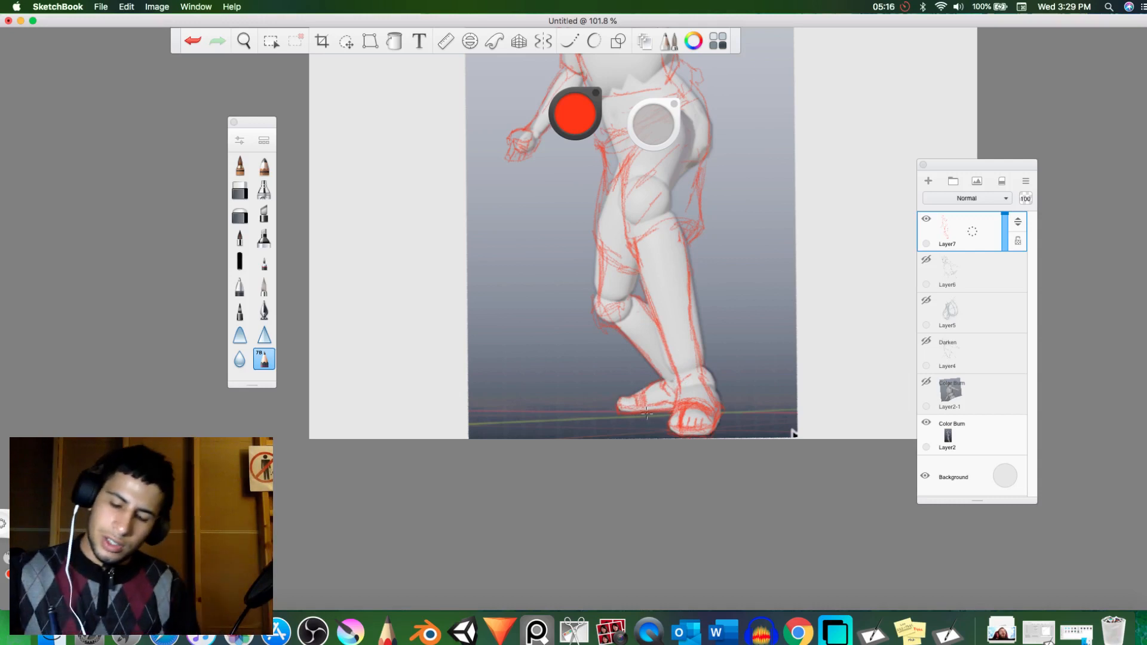
left_click_drag(623, 411, 670, 409)
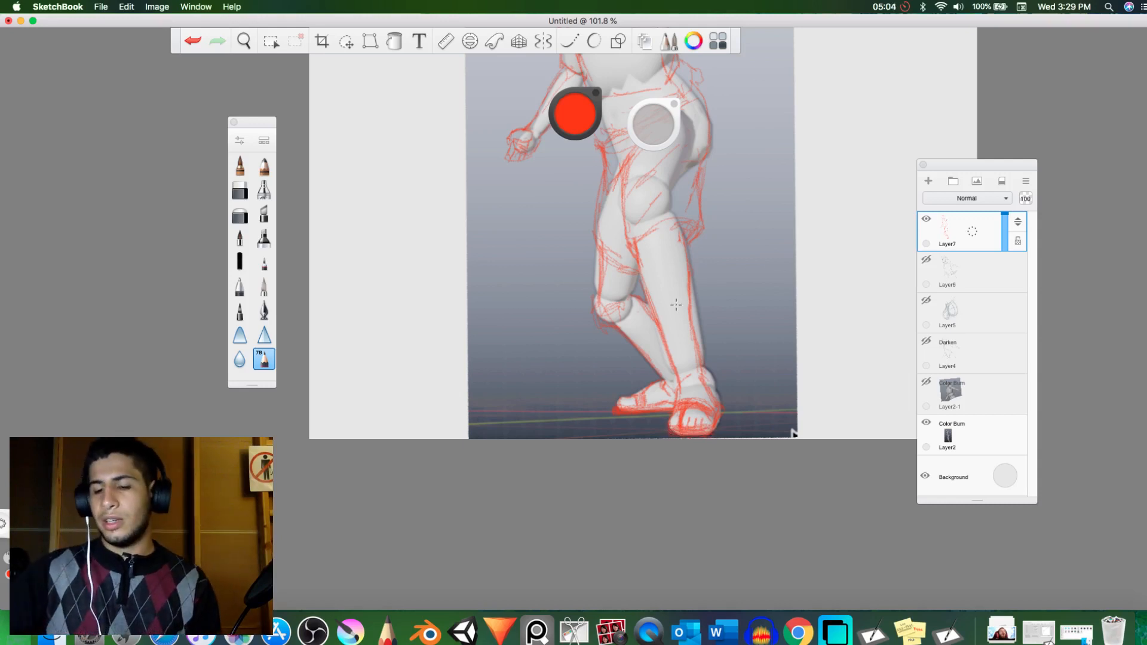
key("e")
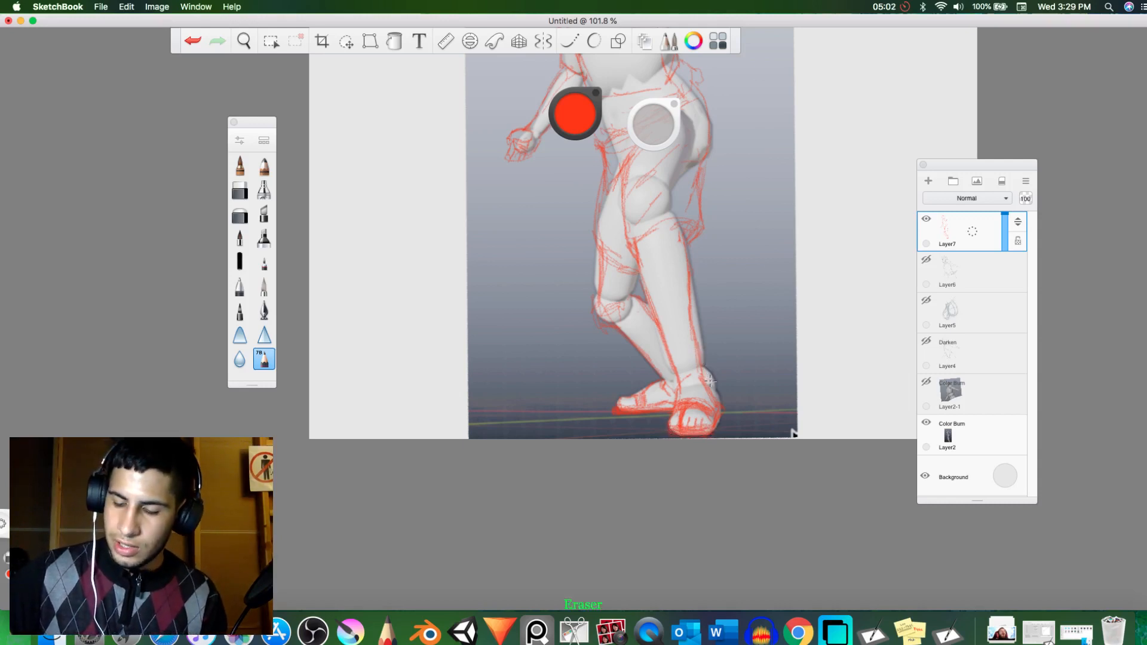
key("e")
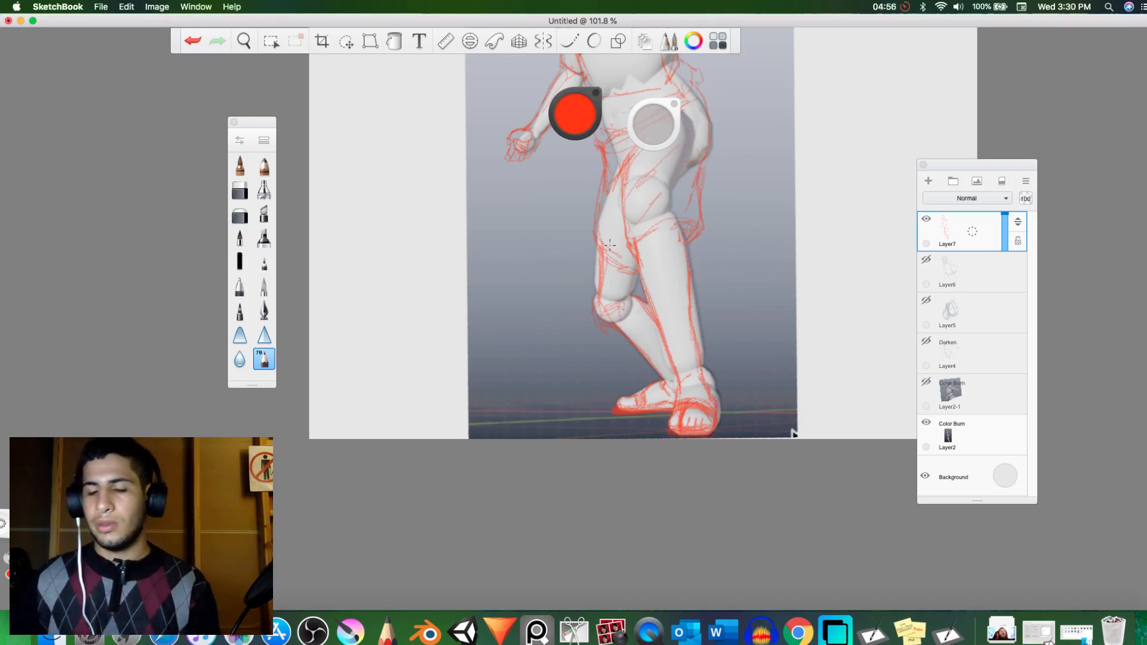
Step: Clean up the armpit lines and sketch the outstretched arm's outline from the sleeve to the wrist
scroll(664, 250, "down", 5)
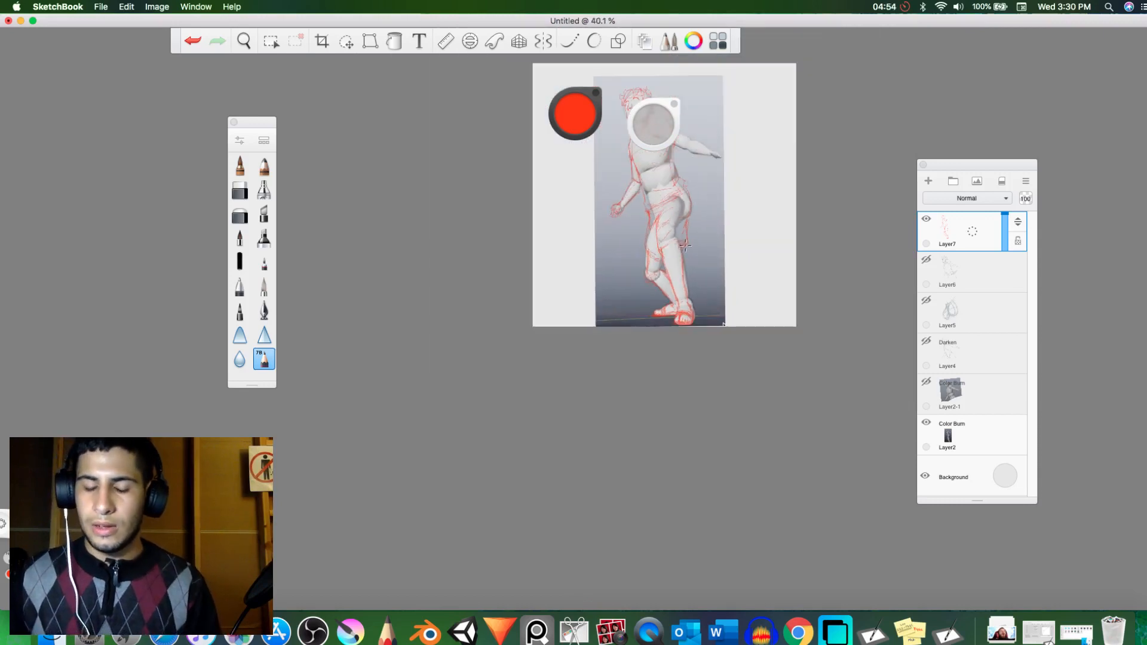
key("space")
left_click_drag(741, 244, 693, 392)
scroll(711, 358, "up", 4)
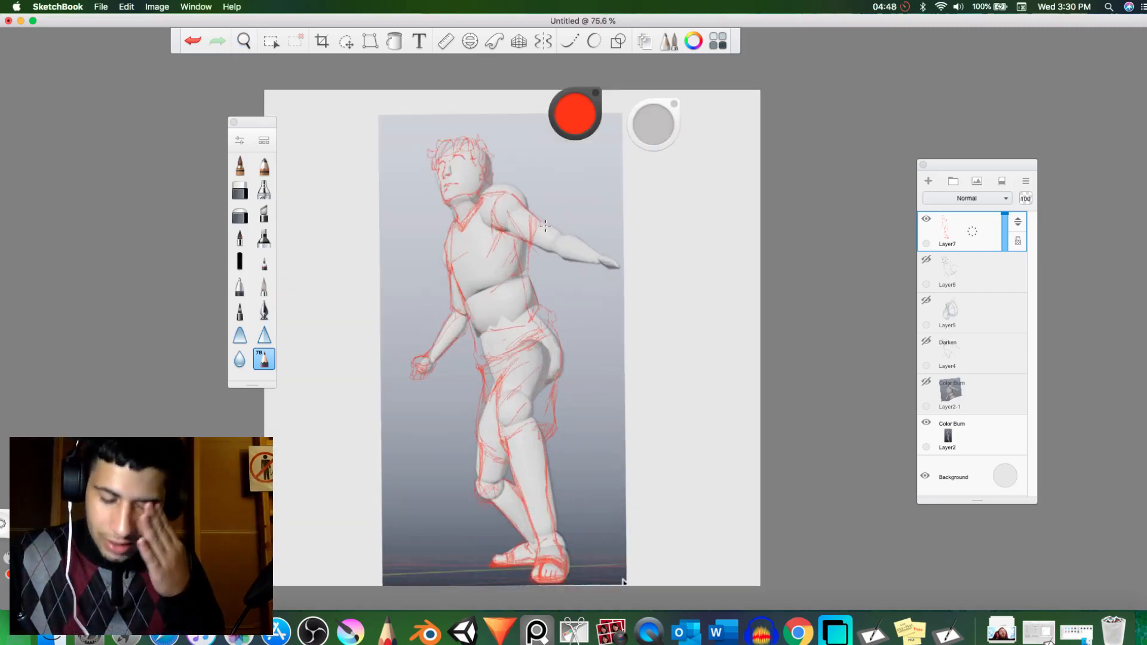
scroll(611, 207, "up", 3)
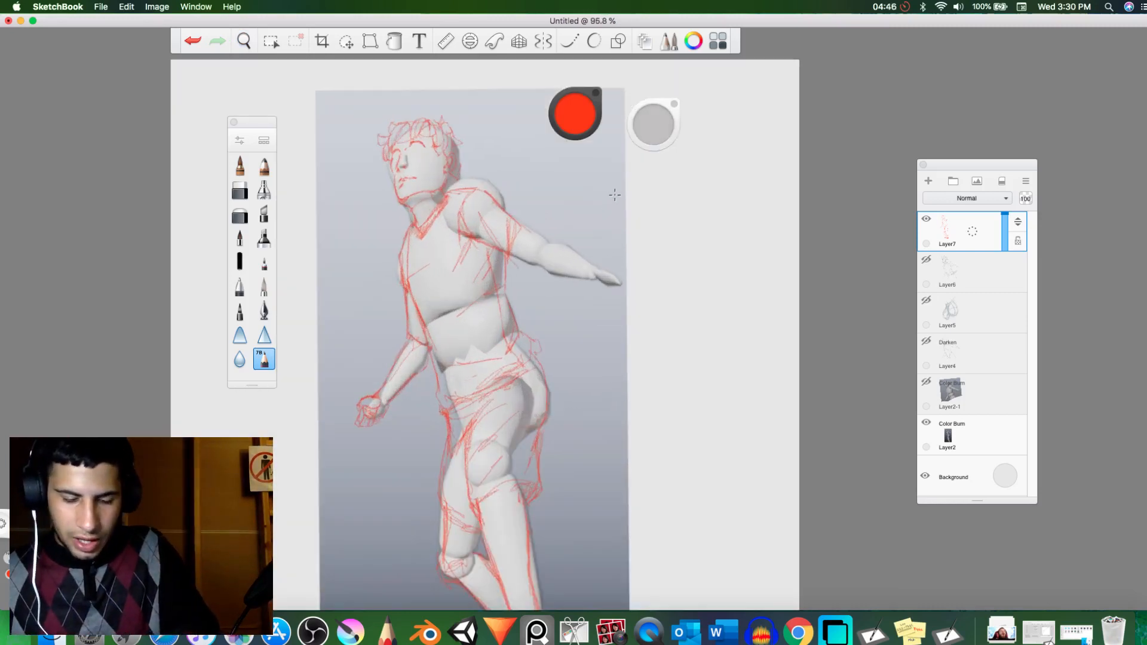
scroll(618, 199, "up", 3)
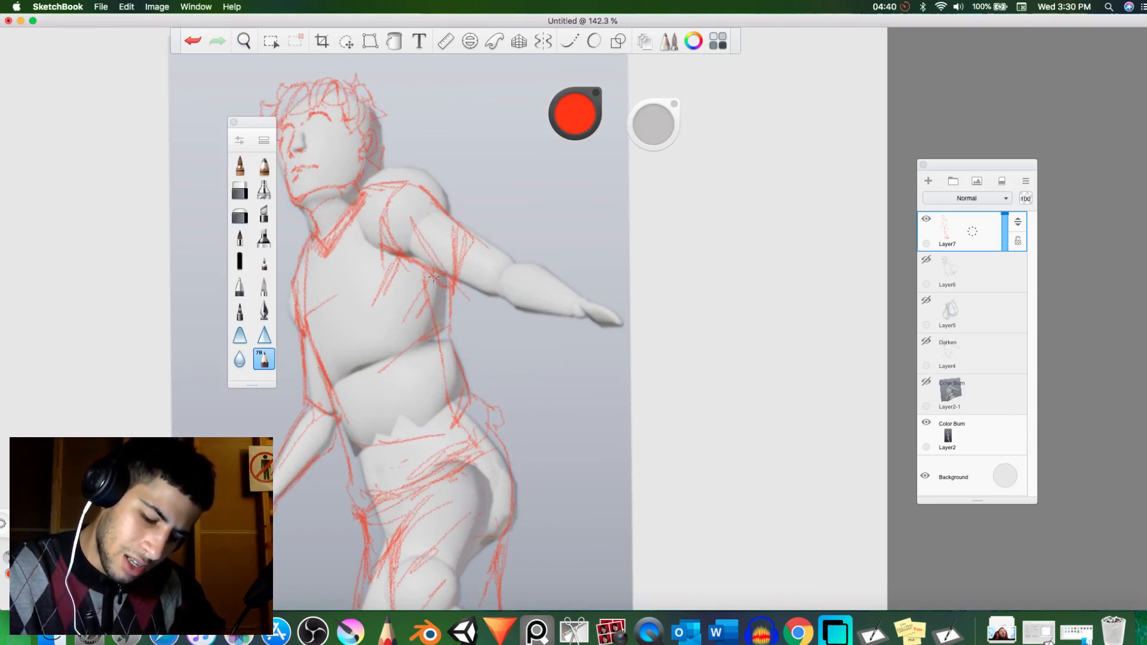
key("e")
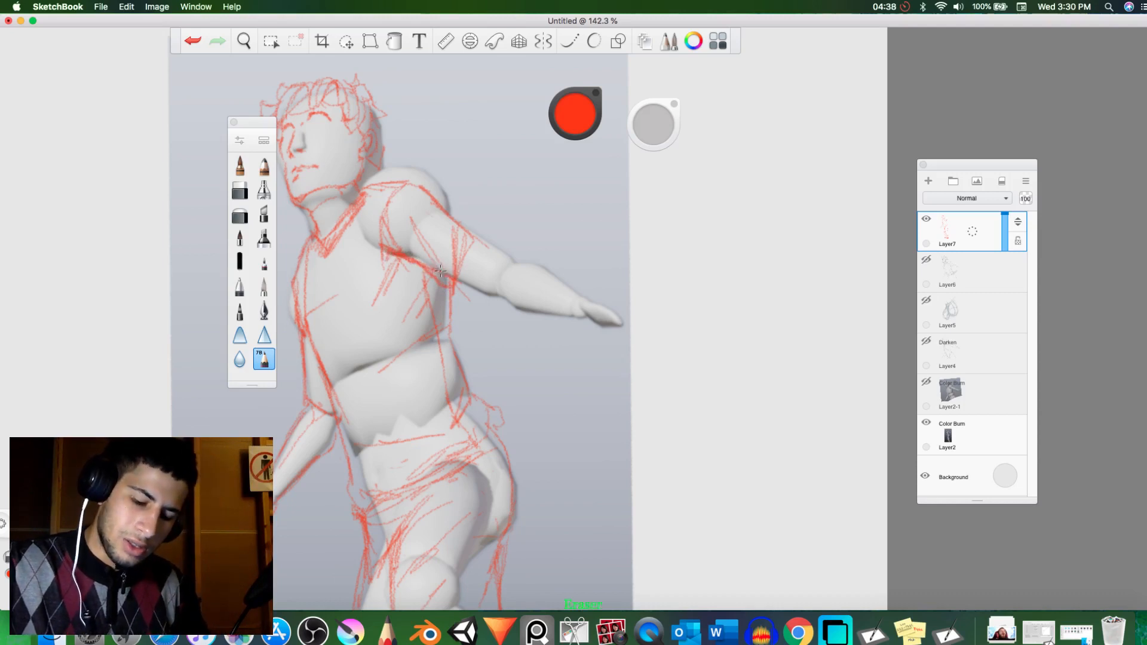
key("e")
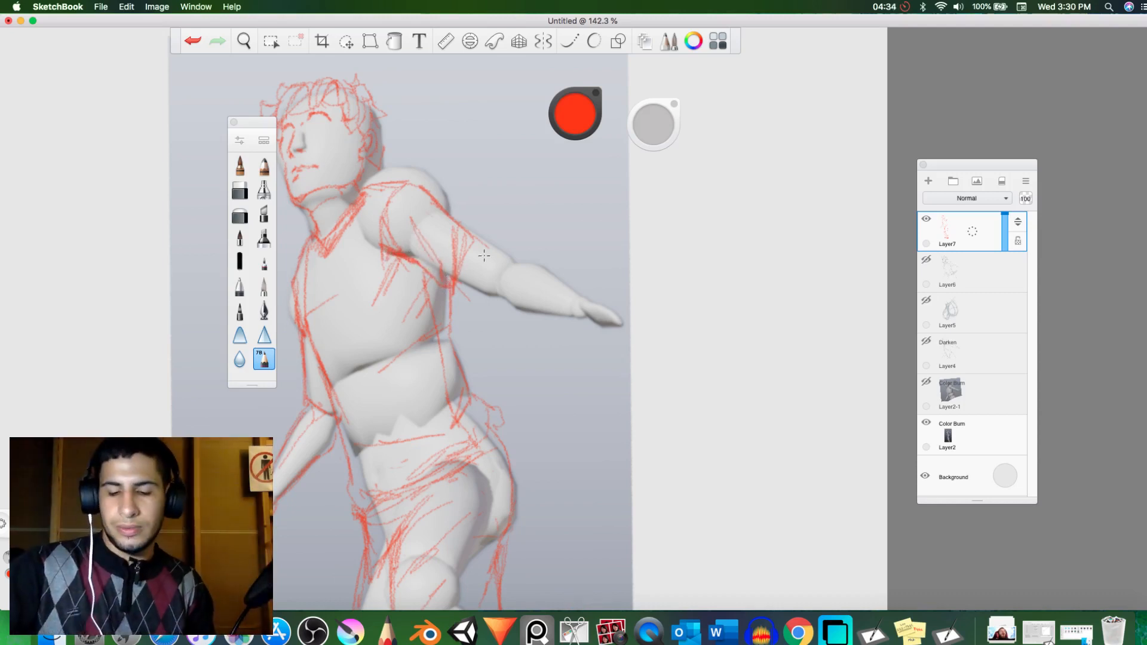
mouse_move(484, 256)
left_mouse_down()
mouse_move(510, 273)
mouse_move(465, 284)
mouse_move(494, 294)
mouse_move(513, 266)
mouse_move(505, 297)
mouse_move(577, 320)
mouse_move(519, 262)
mouse_move(575, 314)
left_mouse_up()
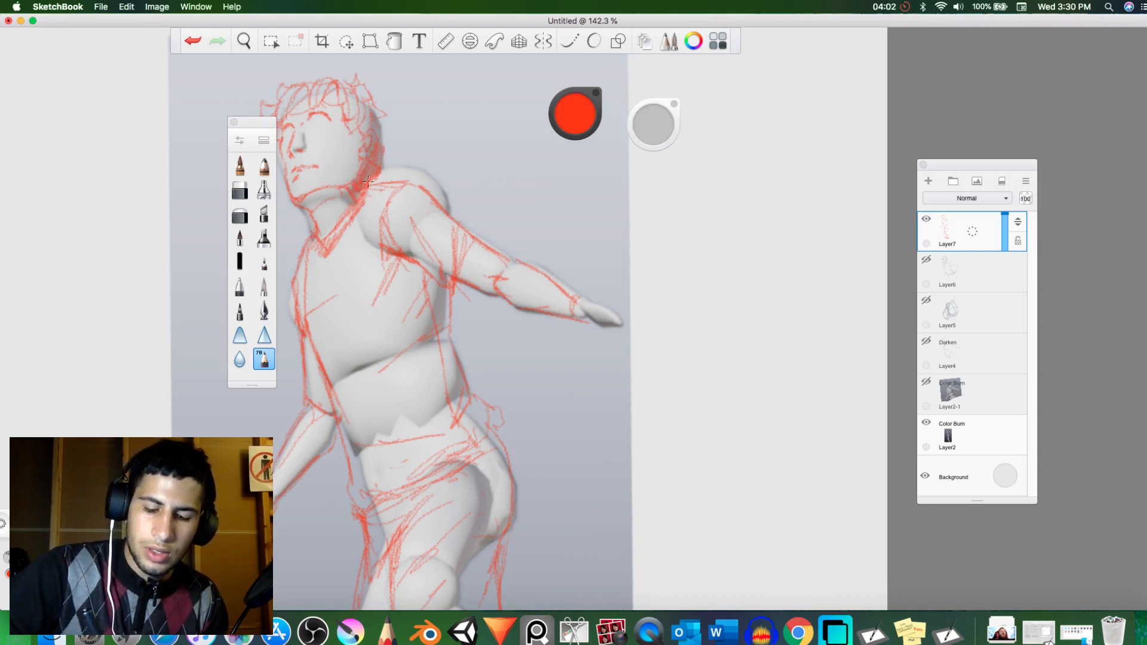
Step: Strengthen the shirt's shoulder line and front outline, and draw the sleeve seam down from the shoulder
key("e")
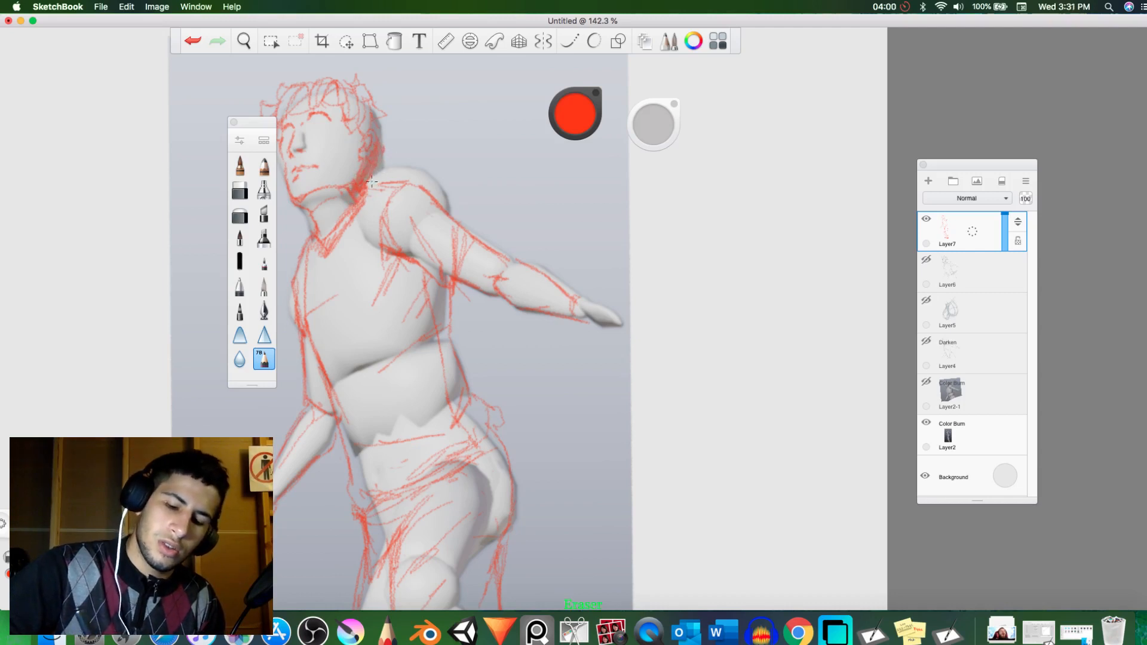
key("e")
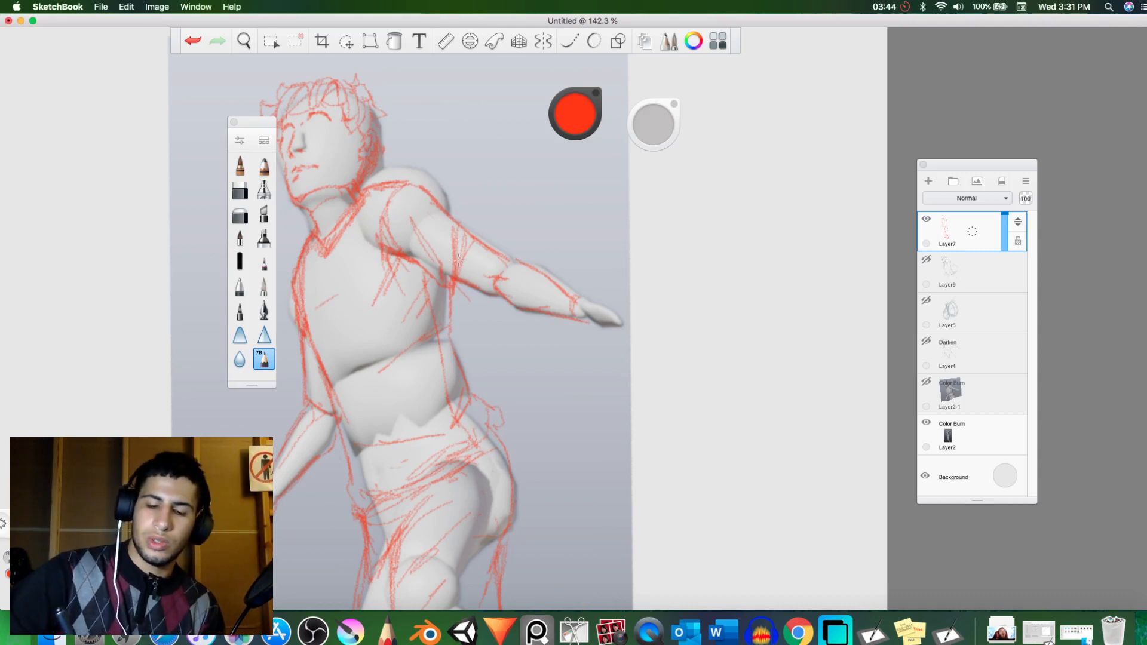
mouse_move(406, 185)
left_mouse_down()
mouse_move(395, 229)
mouse_move(410, 266)
mouse_move(394, 227)
left_mouse_up()
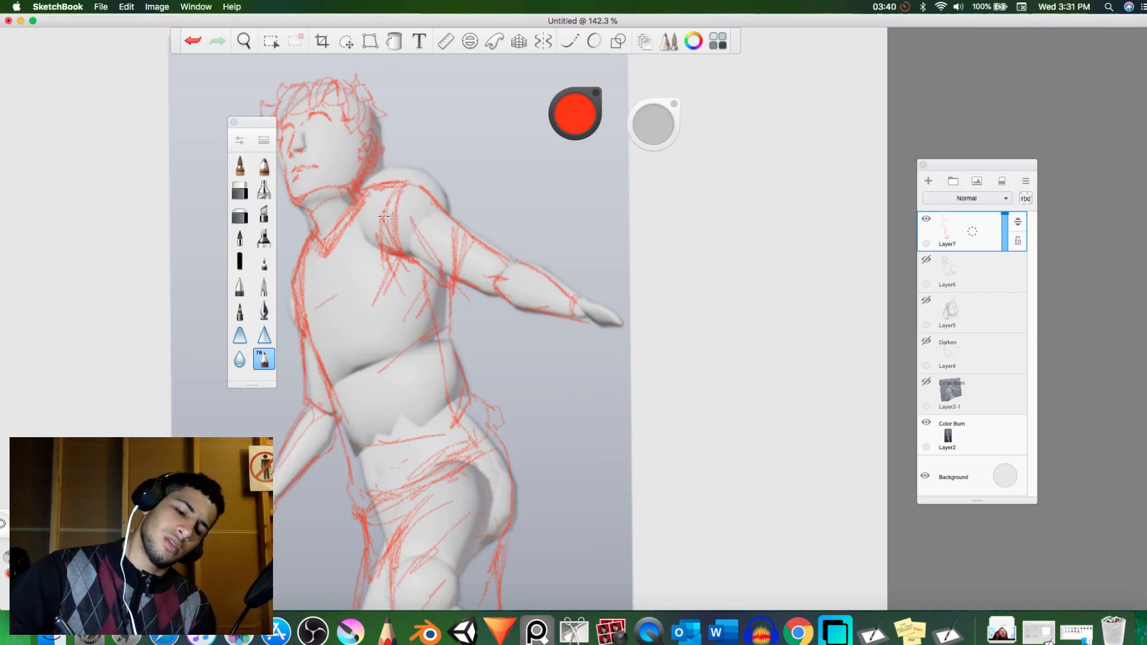
Step: Erase the extra sleeve seam line, redraw the seam towards the armpit, and add fold lines across the chest
key("e")
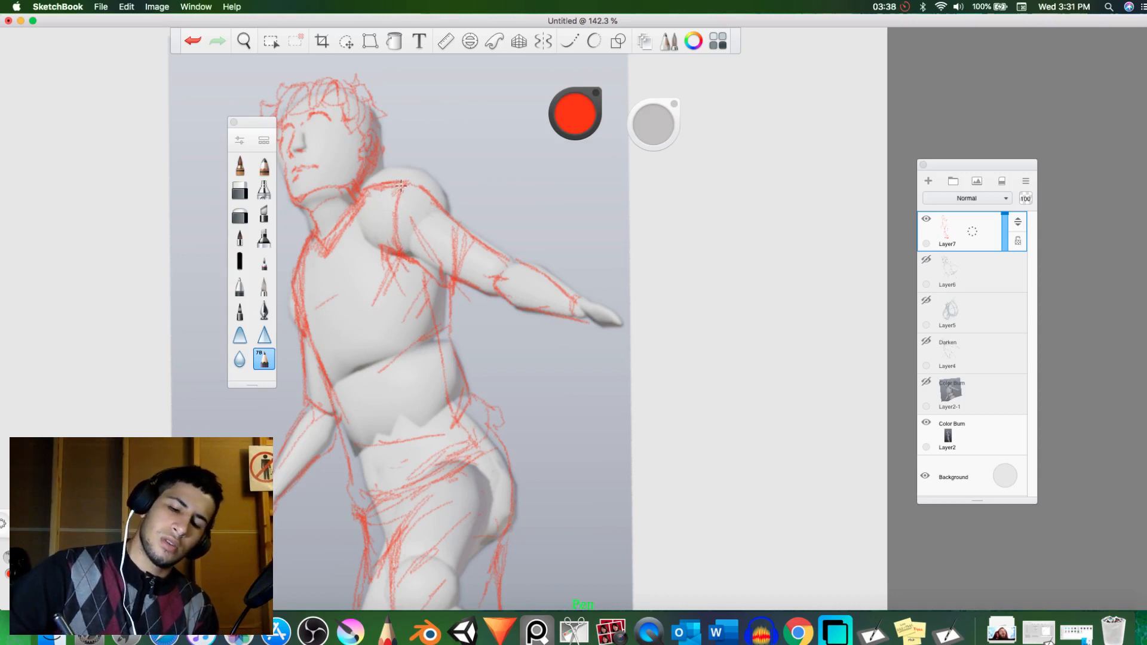
key("e")
mouse_move(384, 233)
left_mouse_down()
mouse_move(382, 296)
mouse_move(392, 207)
mouse_move(386, 239)
left_mouse_up()
left_click_drag(386, 254, 383, 294)
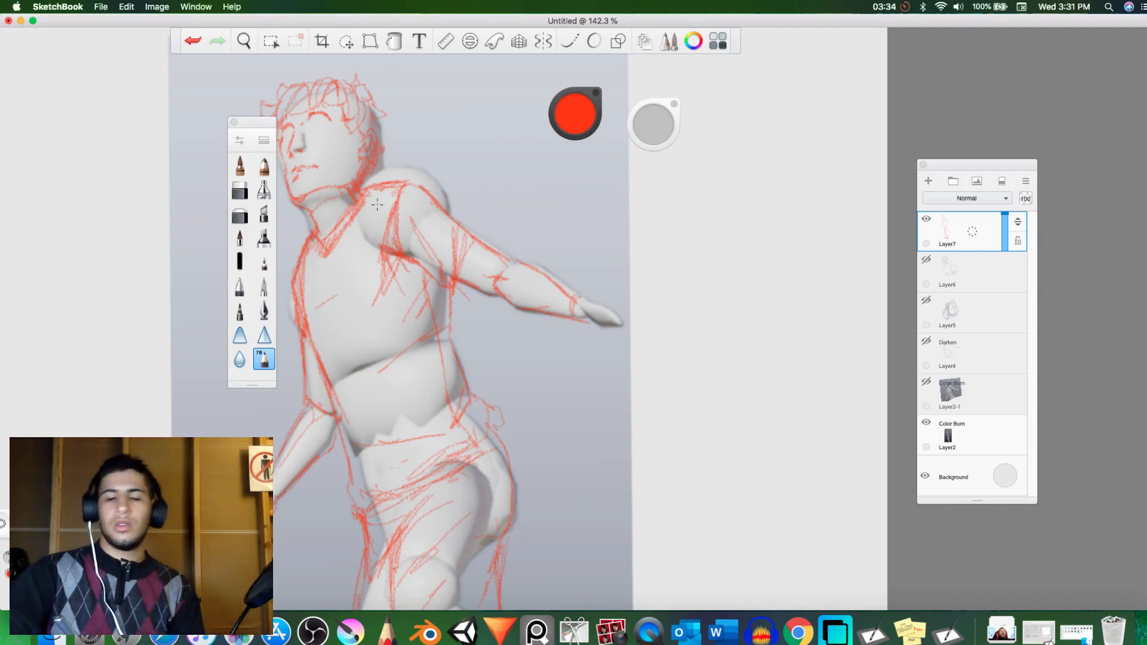
left_click_drag(364, 206, 343, 285)
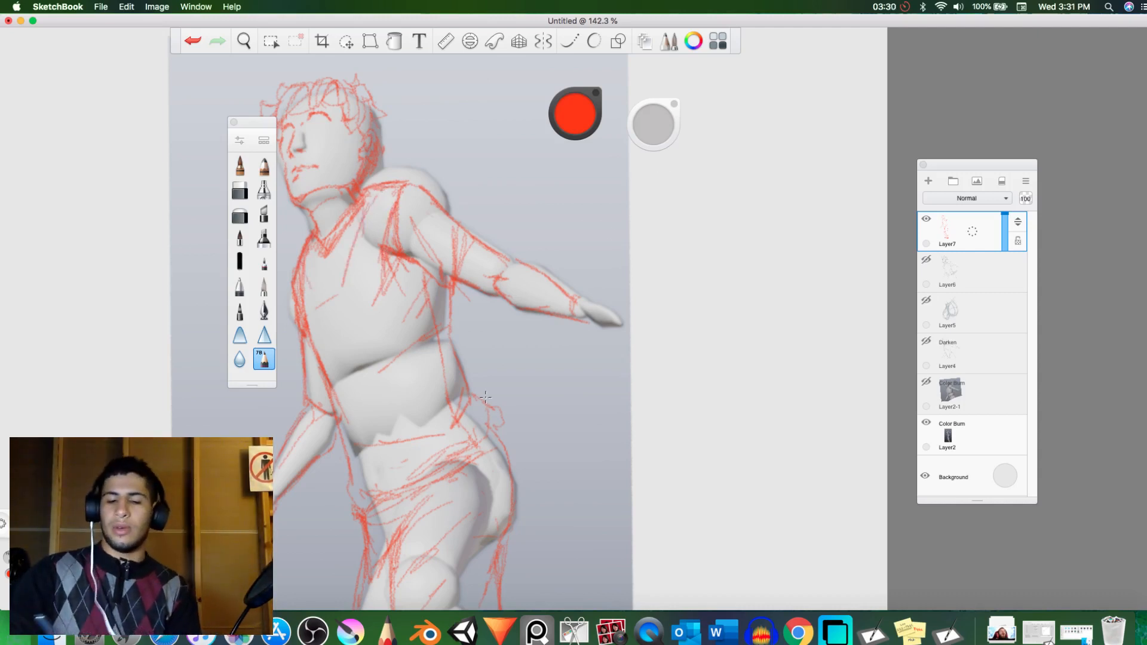
Step: Darken the shirt's back edge at the waist and sketch the outstretched hand with its thumb and fingers, erasing stray lines around the fingertips
left_click_drag(447, 320, 448, 393)
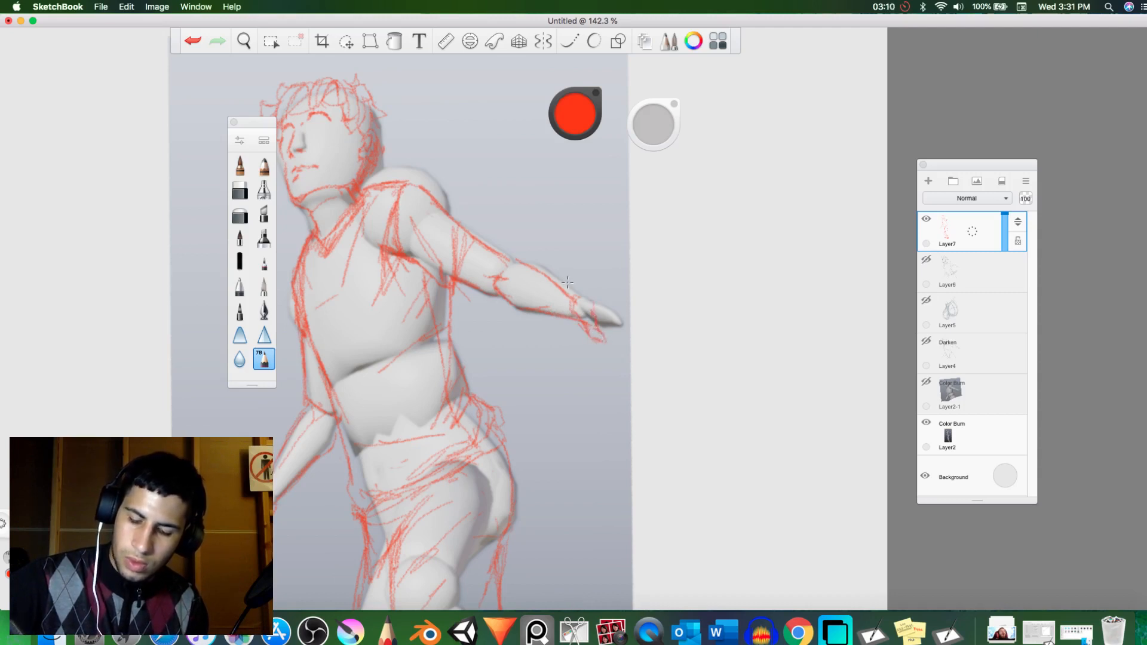
key("e")
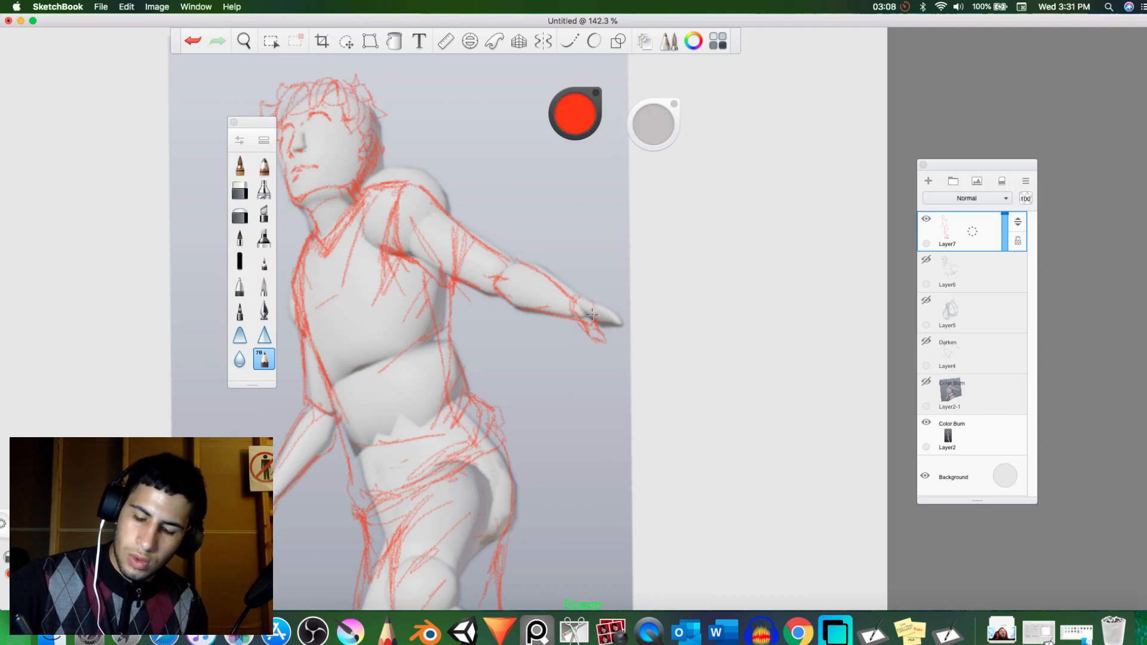
key("e")
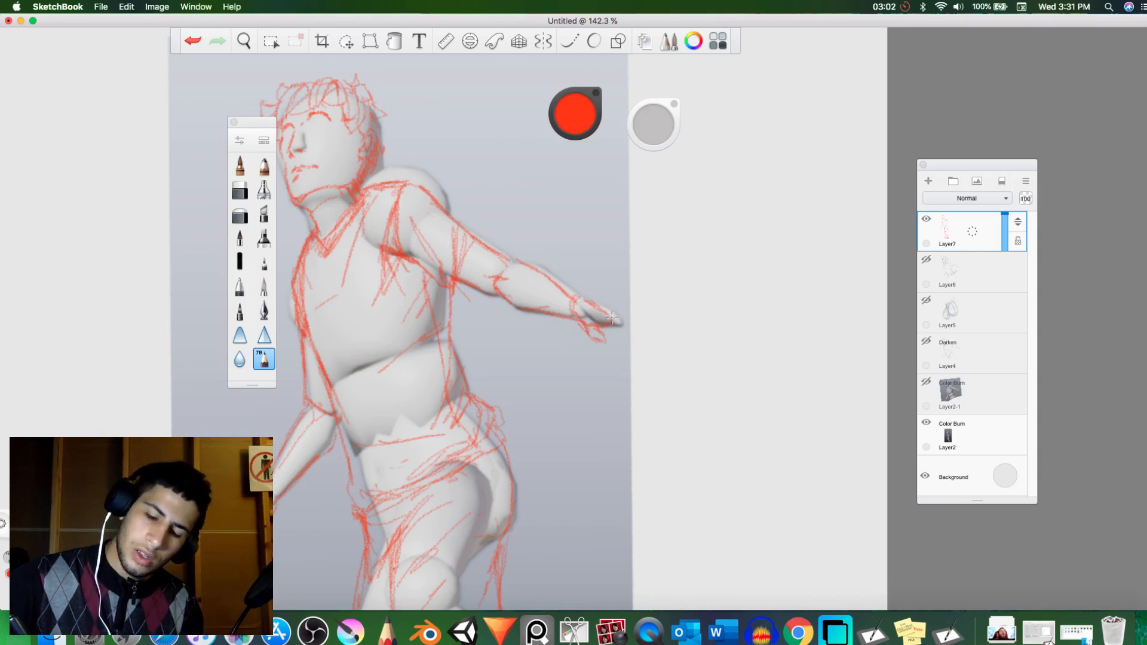
left_click_drag(620, 333, 628, 352)
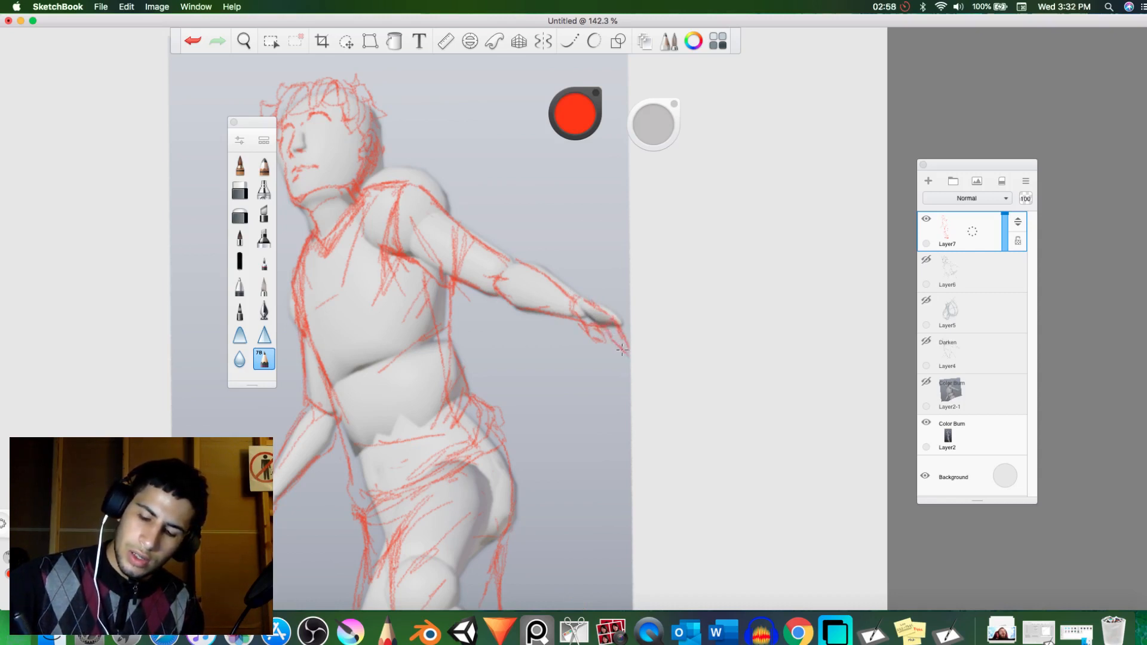
key("e")
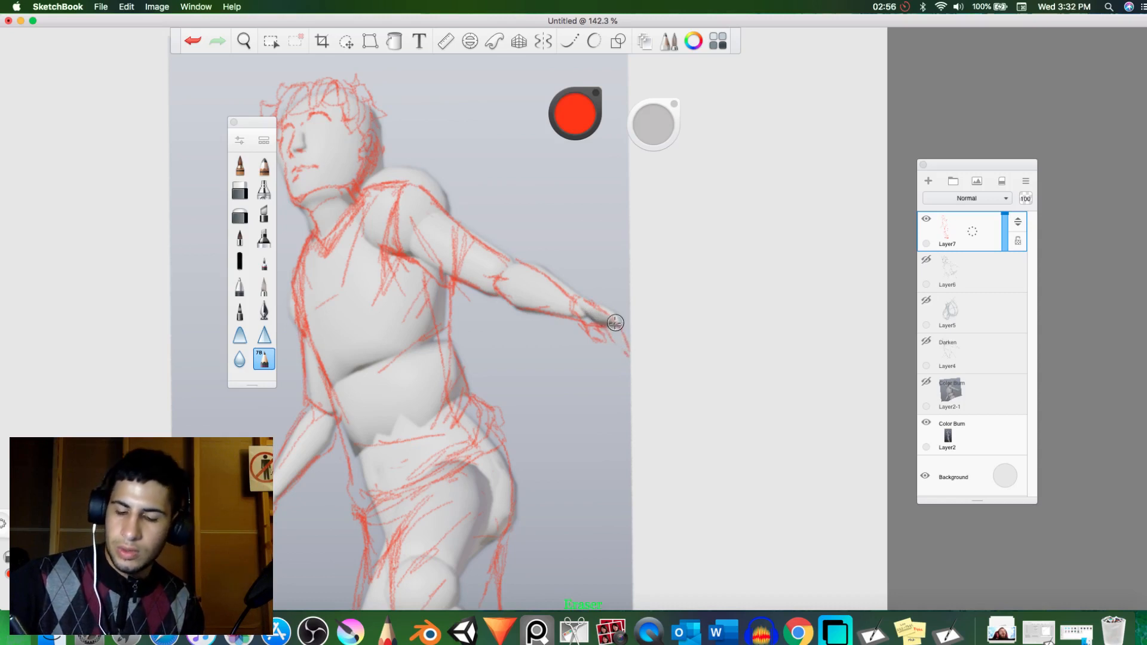
key("e")
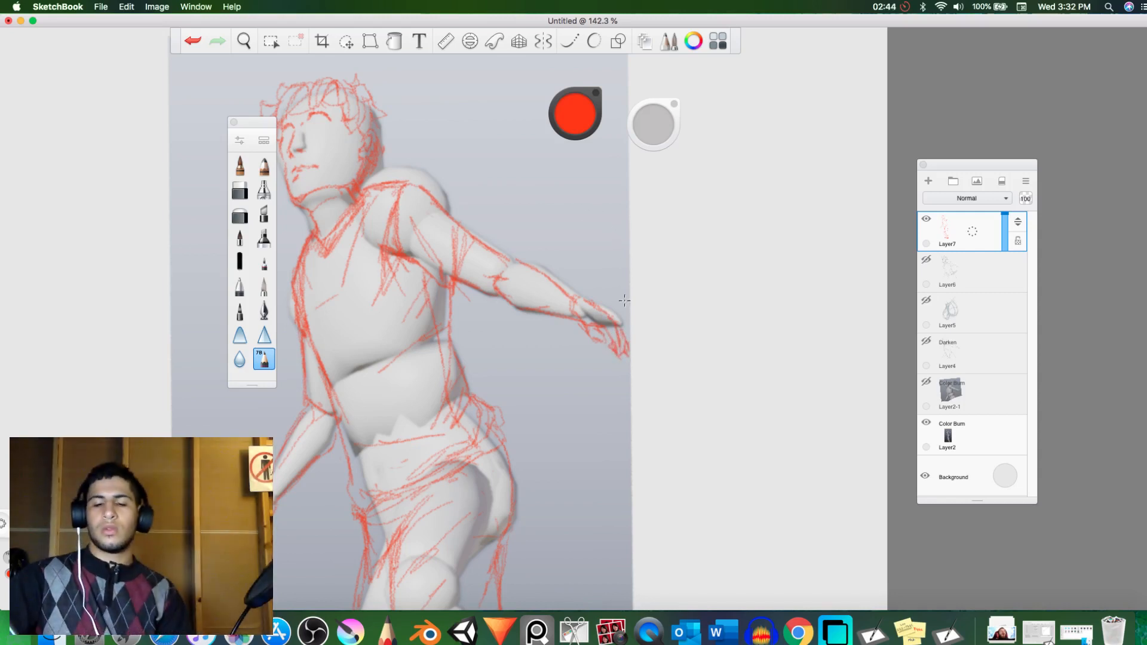
key("e")
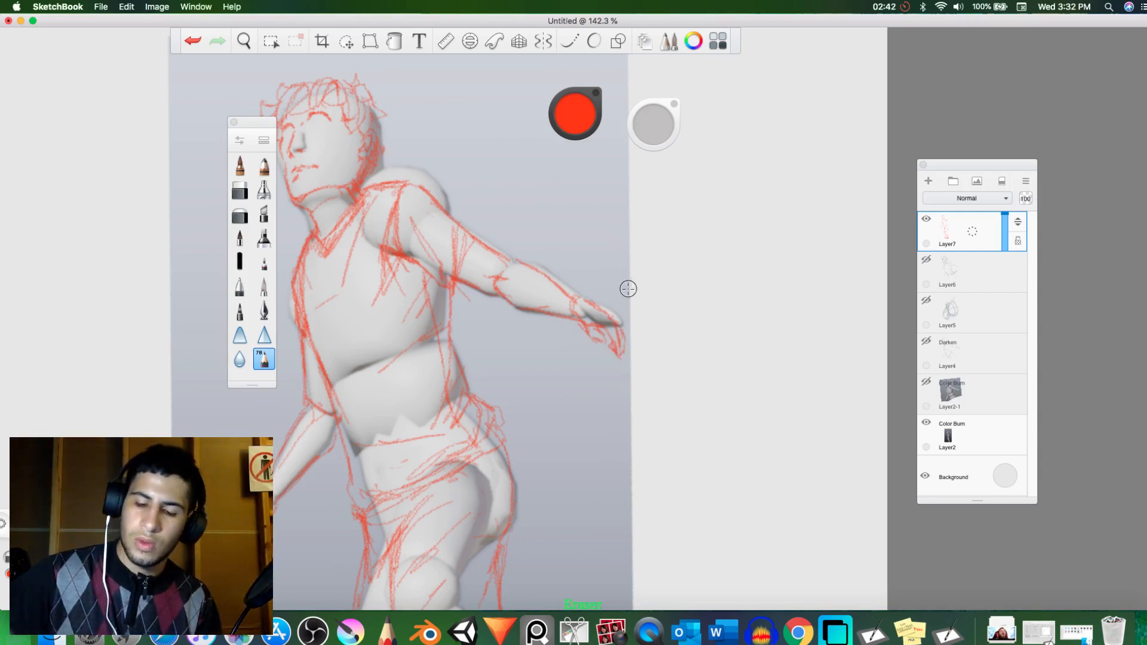
key("e")
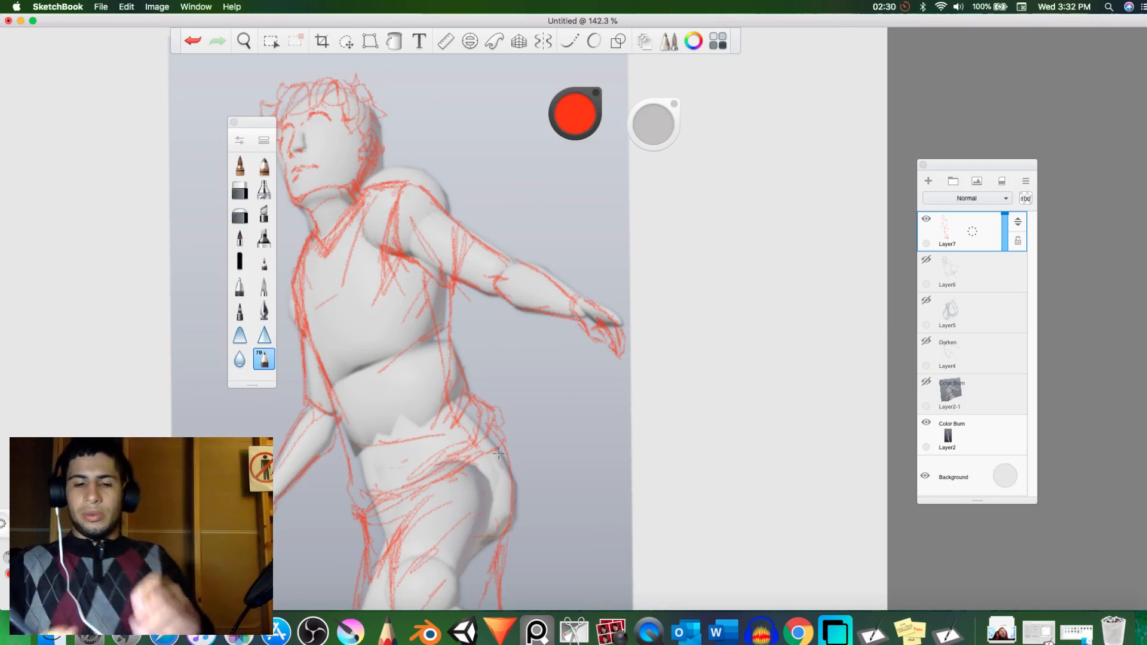
Step: Draw the curved upper lids of both eyes below the brows and strengthen the face contour from the far eye towards the chin
key("space")
left_click_drag(497, 322, 584, 293)
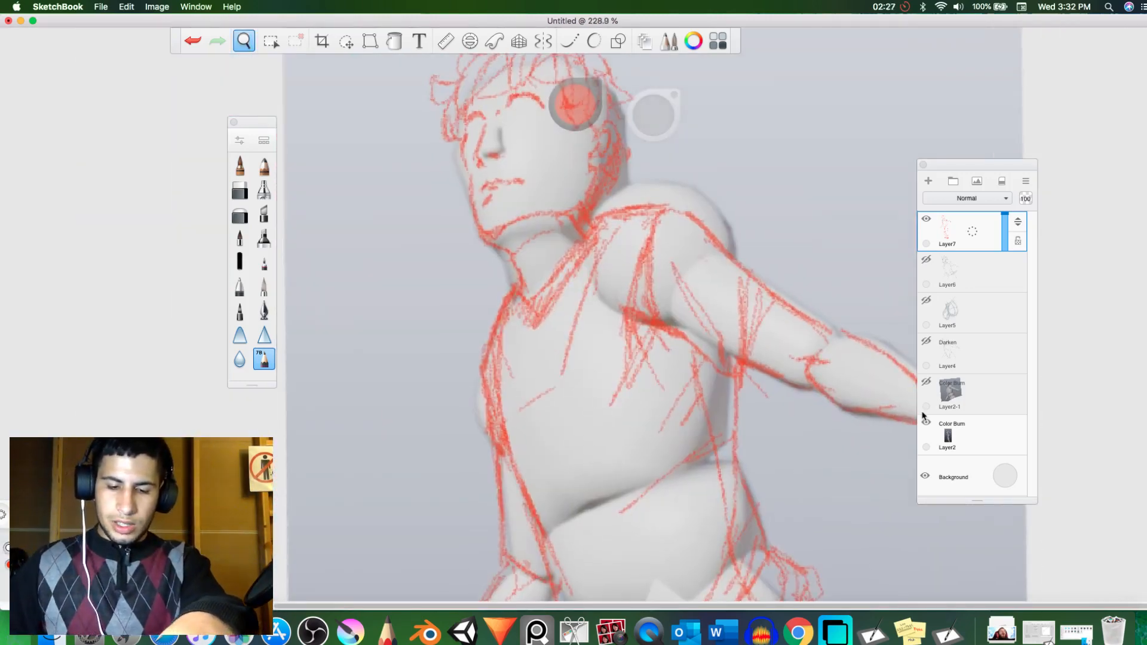
key("space")
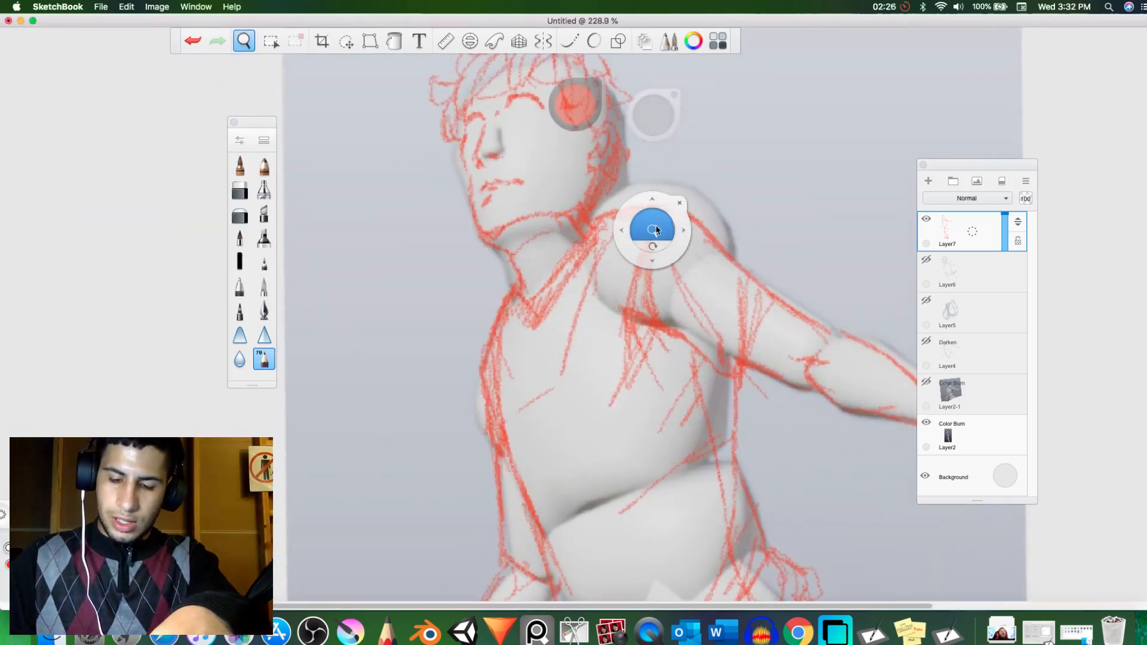
left_click_drag(656, 230, 674, 223)
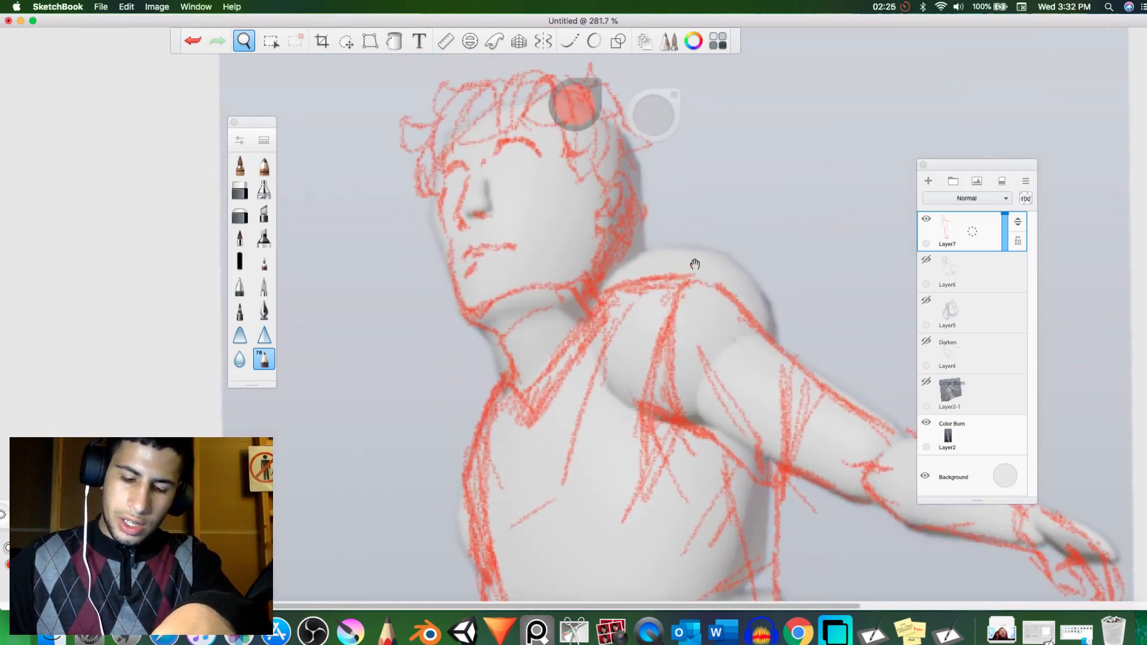
key("space")
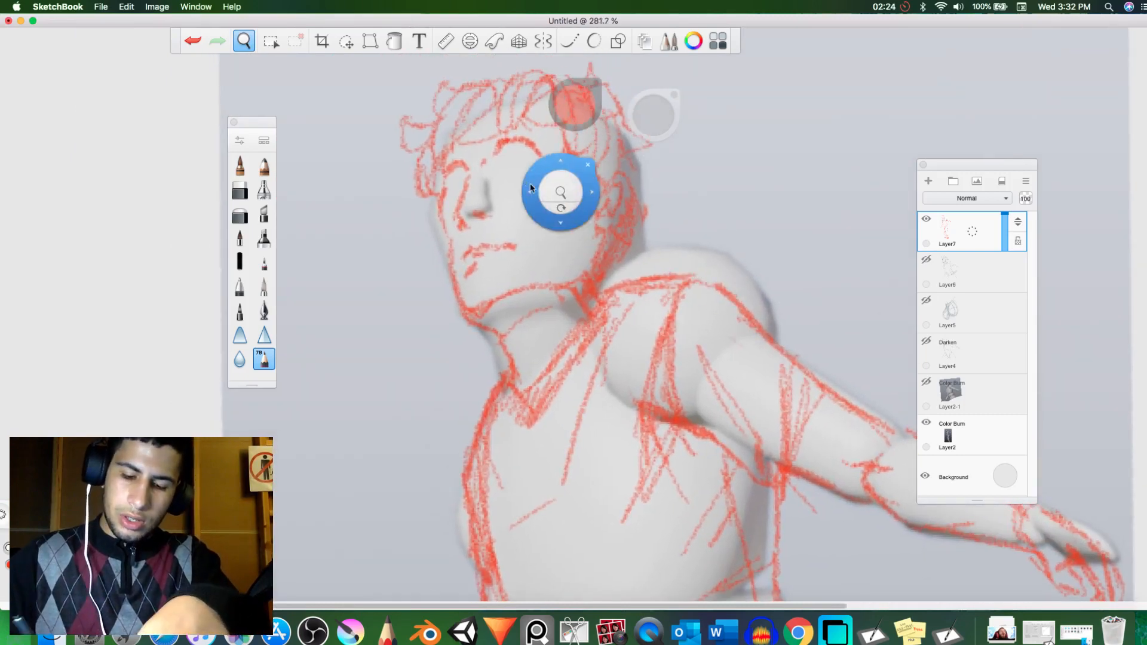
left_click_drag(531, 188, 609, 169)
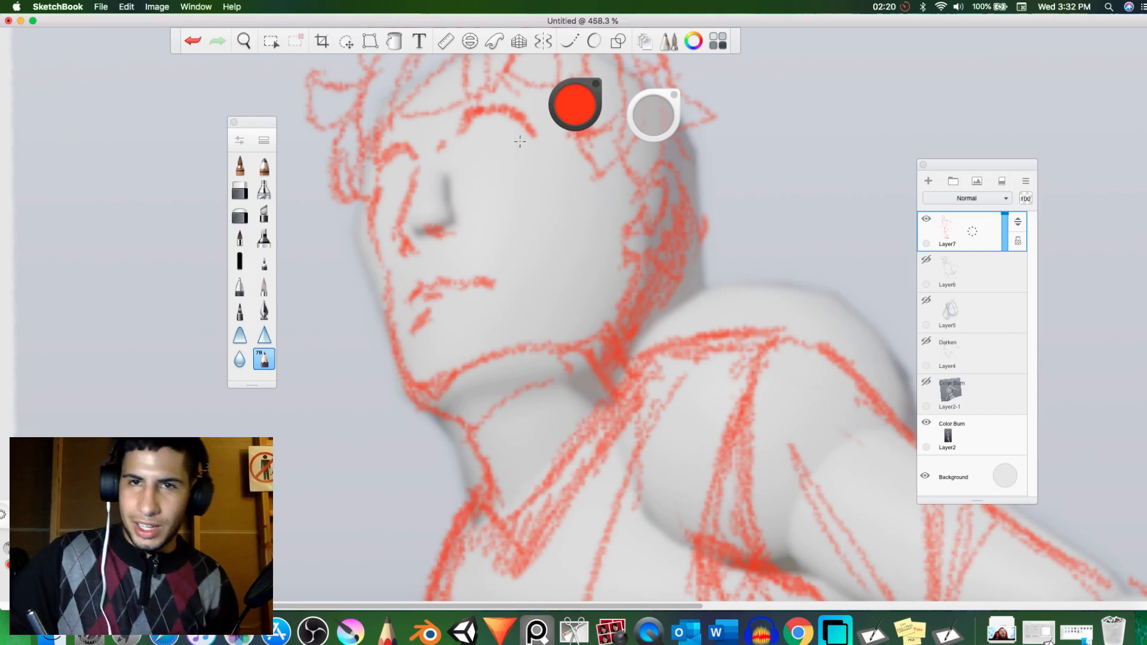
mouse_move(478, 156)
left_mouse_down()
mouse_move(503, 128)
mouse_move(516, 138)
mouse_move(495, 127)
mouse_move(475, 133)
mouse_move(466, 182)
left_mouse_up()
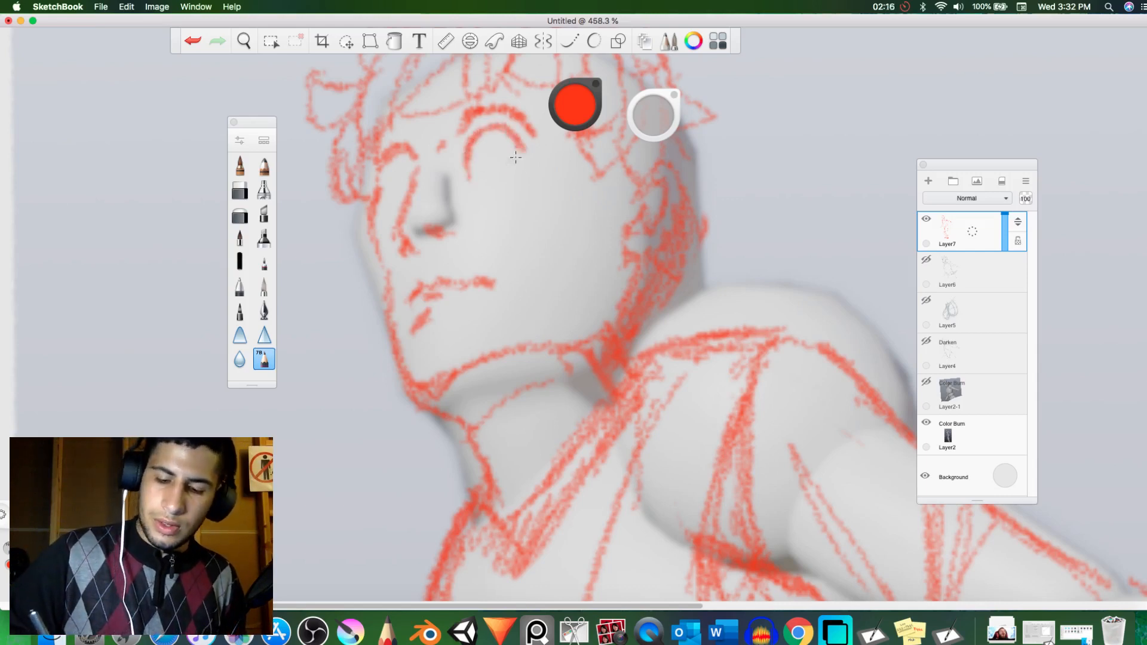
mouse_move(522, 156)
left_mouse_down()
mouse_move(498, 122)
mouse_move(469, 139)
mouse_move(466, 156)
mouse_move(499, 126)
left_mouse_up()
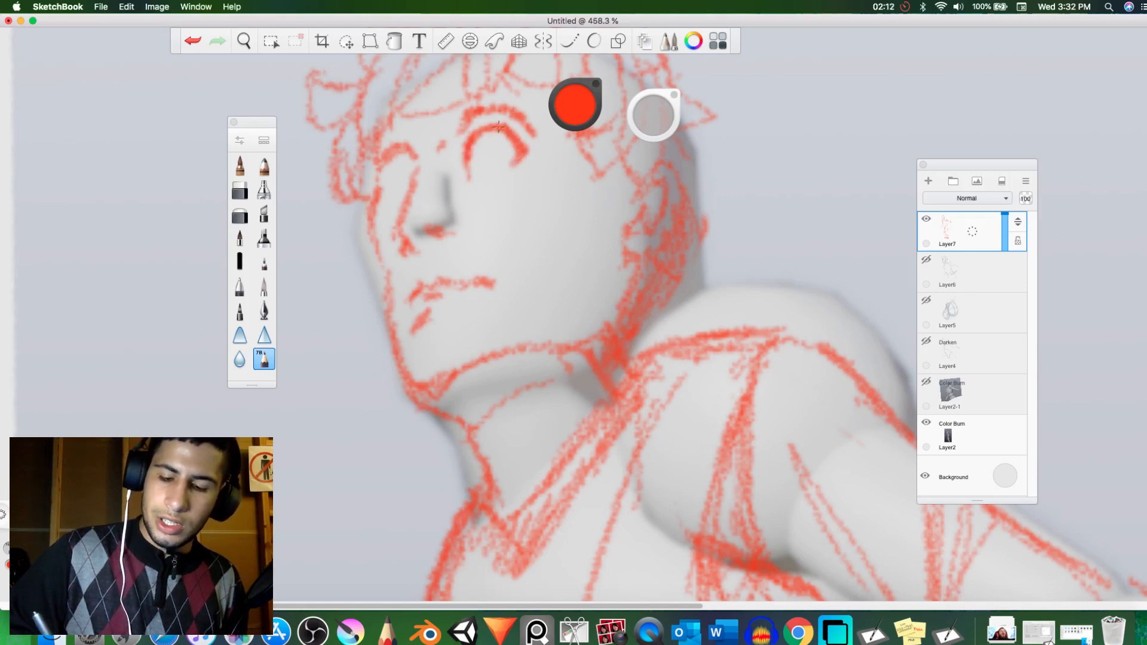
mouse_move(405, 180)
left_mouse_down()
mouse_move(388, 160)
mouse_move(382, 179)
mouse_move(391, 169)
mouse_move(410, 182)
mouse_move(382, 200)
mouse_move(388, 170)
mouse_move(369, 174)
mouse_move(377, 167)
mouse_move(371, 266)
mouse_move(415, 379)
left_mouse_up()
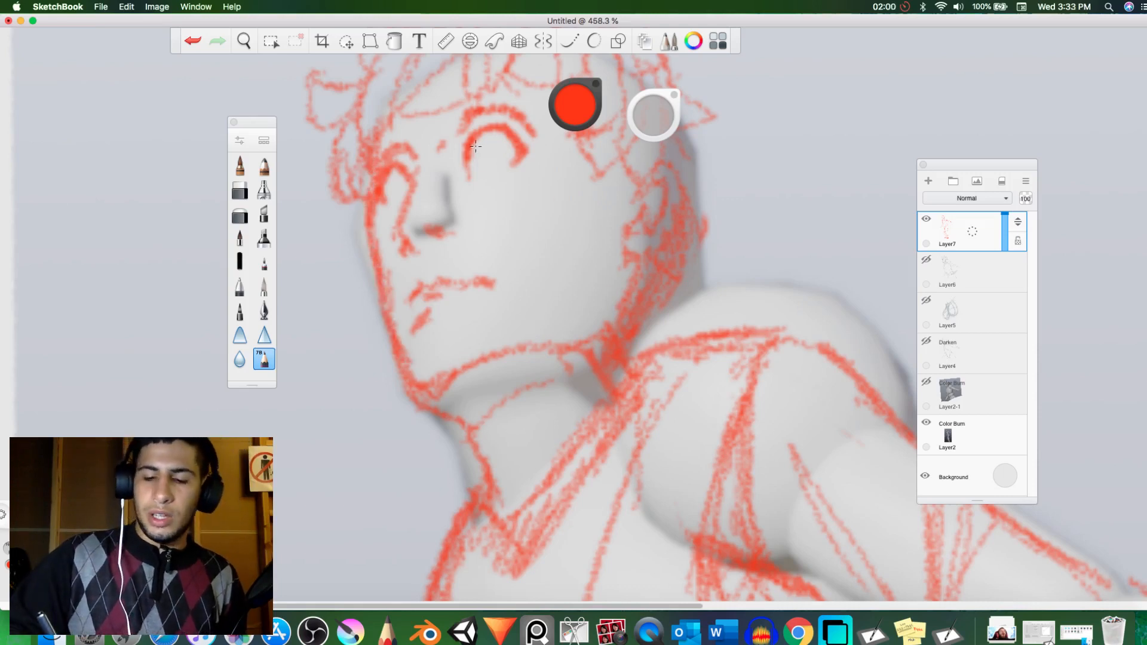
Step: Shade the irises of both eyes, reworking the far one, and close the near eye with a lower lid line
left_click_drag(483, 150, 485, 145)
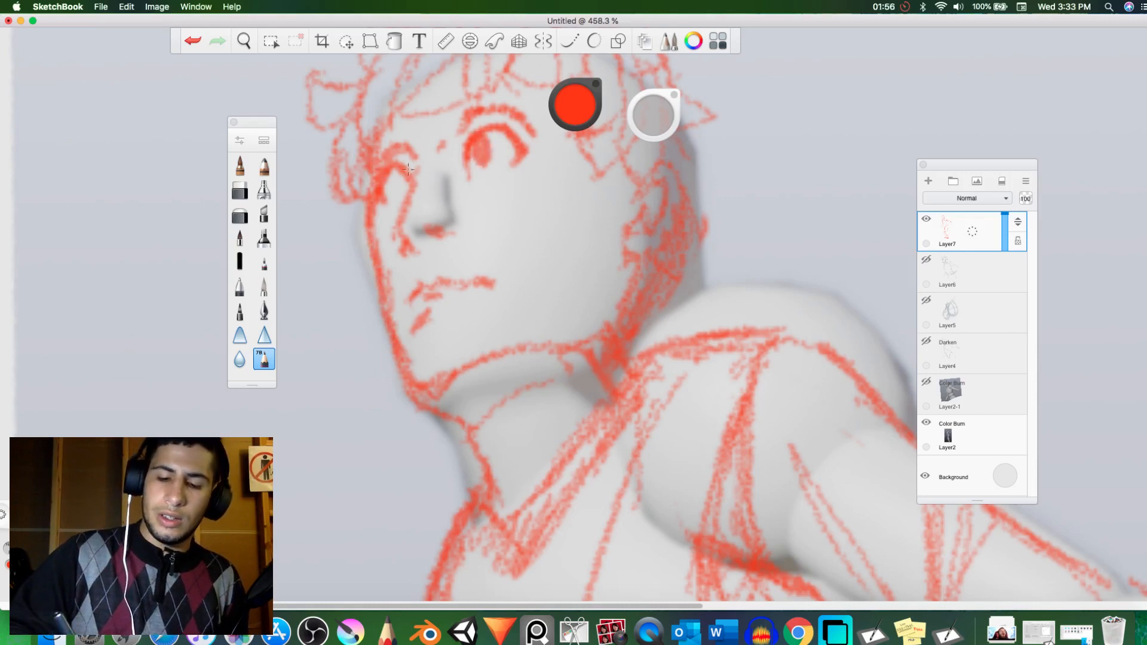
mouse_move(409, 169)
left_mouse_down()
mouse_move(388, 186)
mouse_move(400, 178)
left_mouse_up()
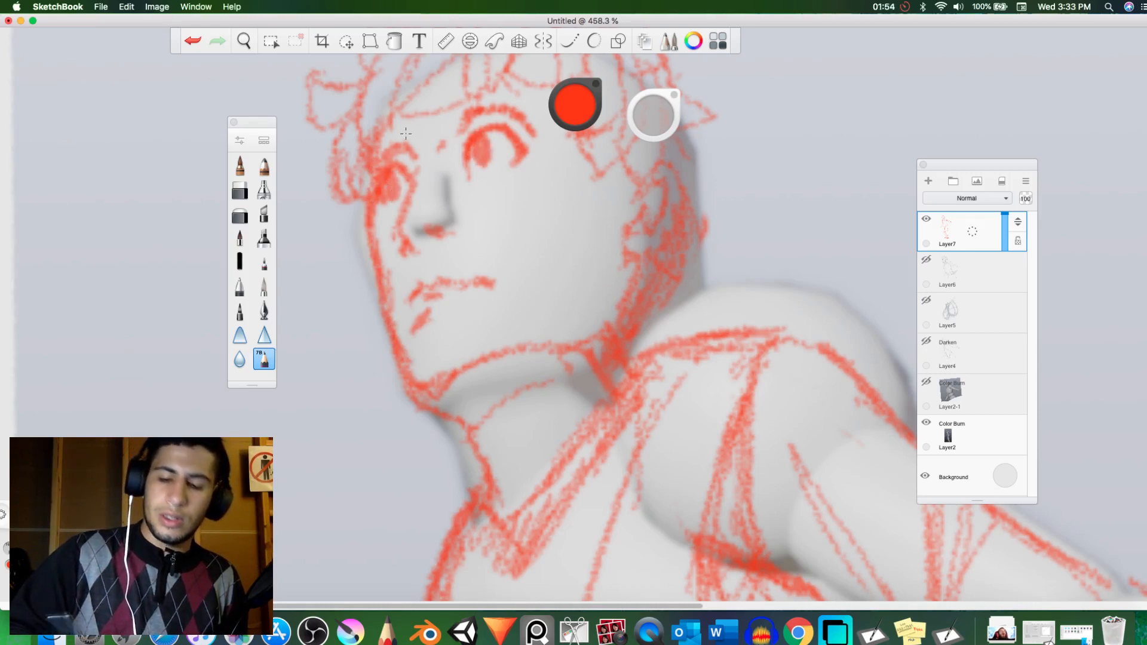
key("super+z")
key("super+z")
key("super+z")
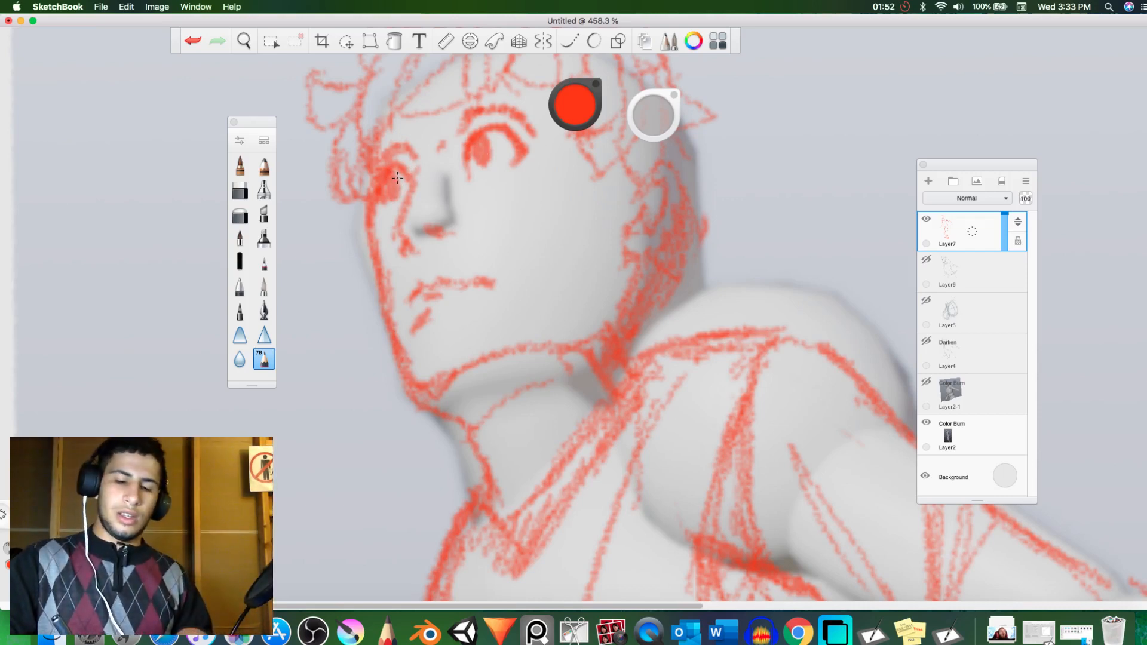
left_click_drag(395, 180, 385, 190)
key("super+z")
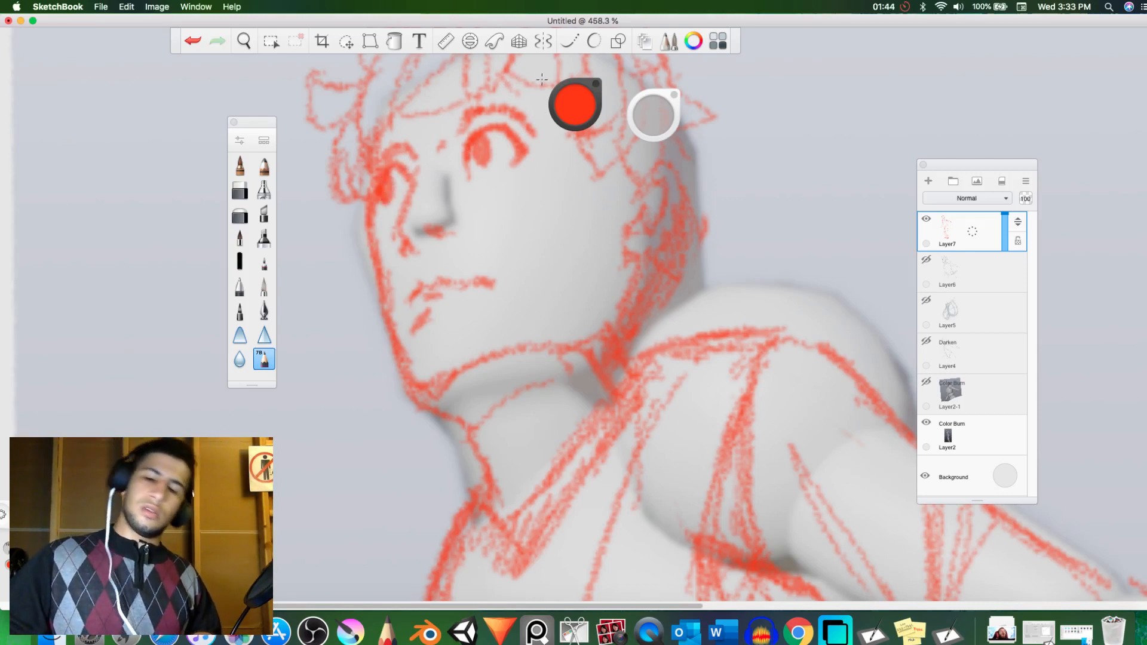
key("super+z")
mouse_move(395, 181)
left_mouse_down()
mouse_move(395, 191)
mouse_move(395, 181)
left_mouse_up()
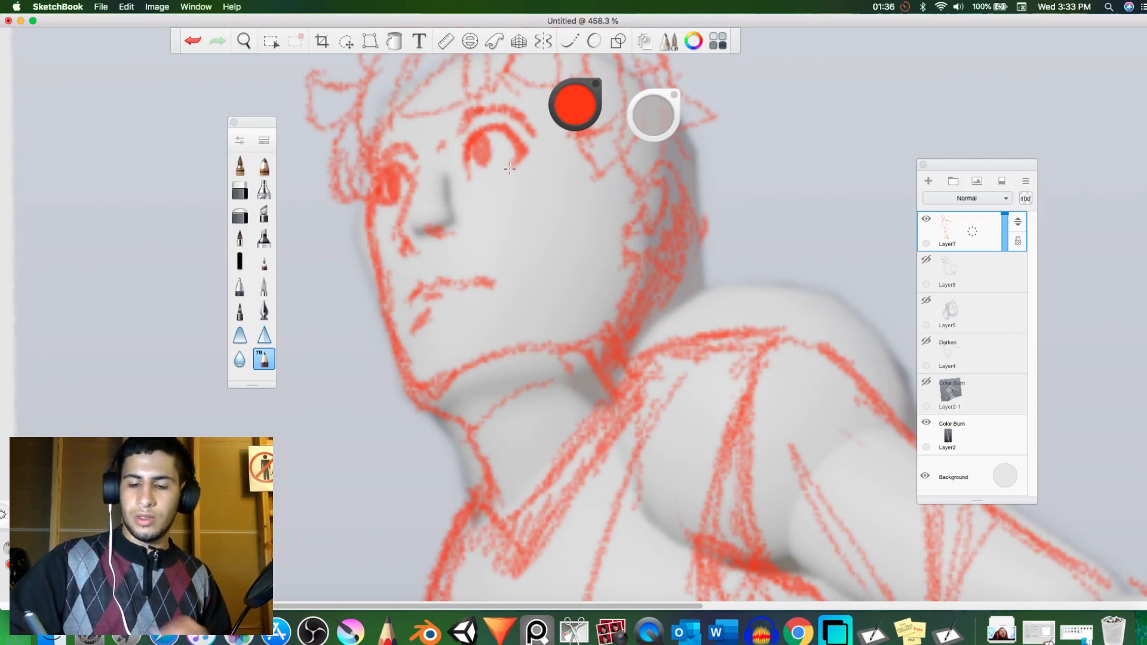
mouse_move(510, 168)
left_mouse_down()
mouse_move(482, 175)
mouse_move(511, 153)
mouse_move(475, 170)
mouse_move(505, 165)
mouse_move(489, 176)
mouse_move(458, 173)
mouse_move(473, 177)
left_mouse_up()
key("super+z")
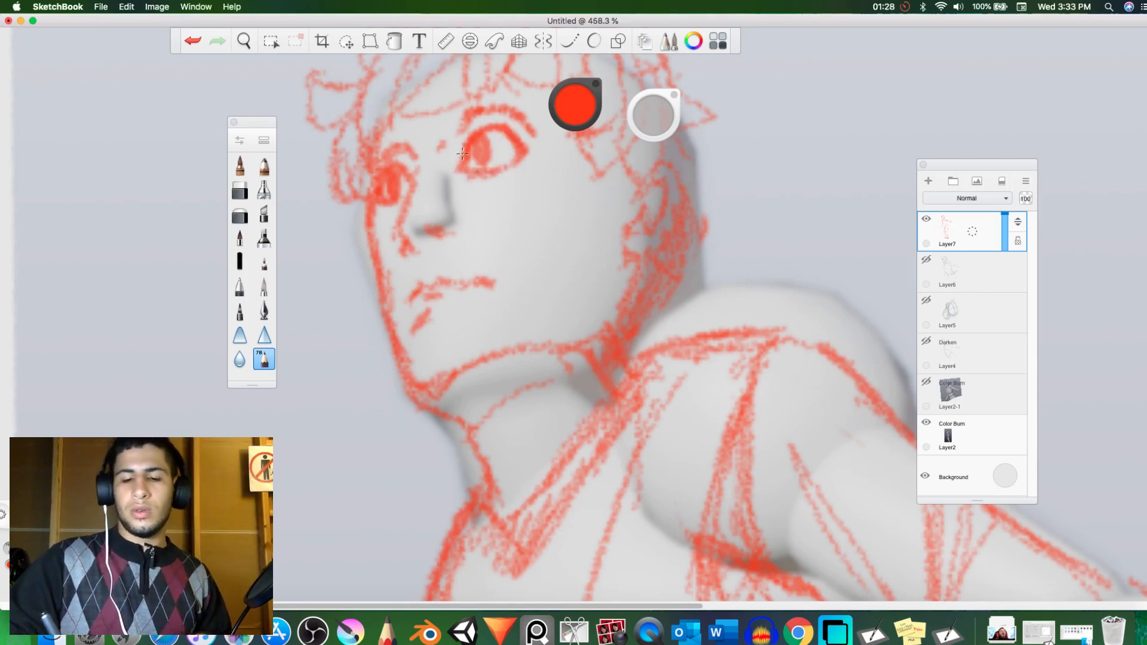
Step: Darken the underside of the nose and draw its near side line, erasing and redrawing that line from the bridge down
mouse_move(440, 170)
left_mouse_down()
mouse_move(448, 223)
mouse_move(442, 156)
left_mouse_up()
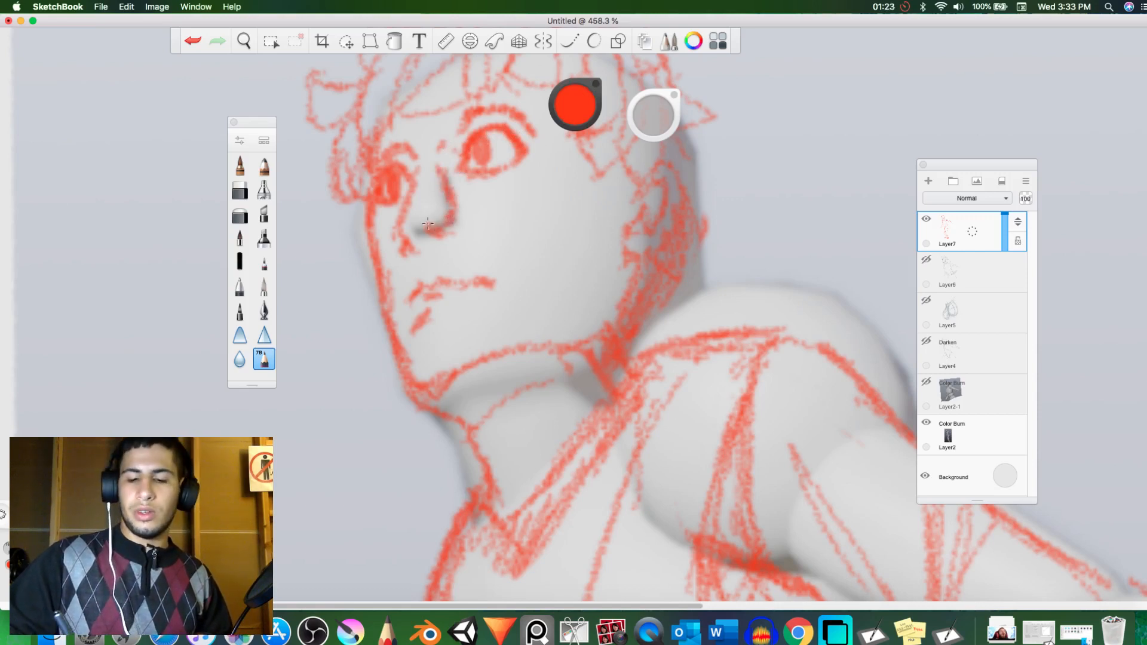
left_click_drag(425, 223, 437, 242)
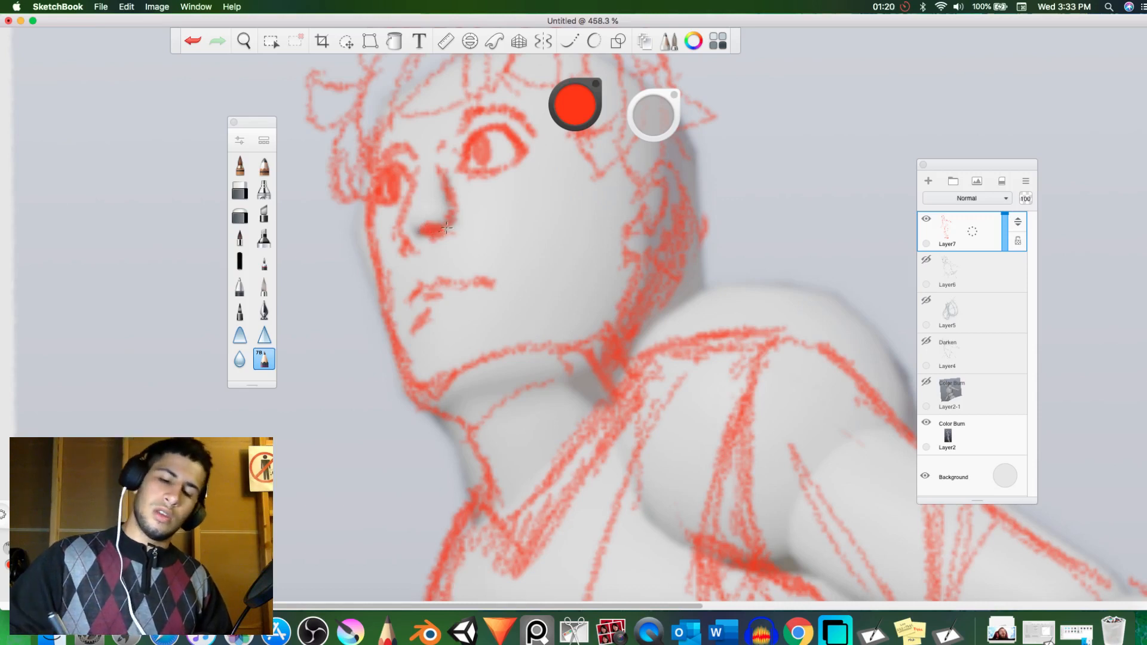
key("e")
mouse_move(444, 159)
left_mouse_down()
mouse_move(451, 209)
mouse_move(437, 203)
left_mouse_up()
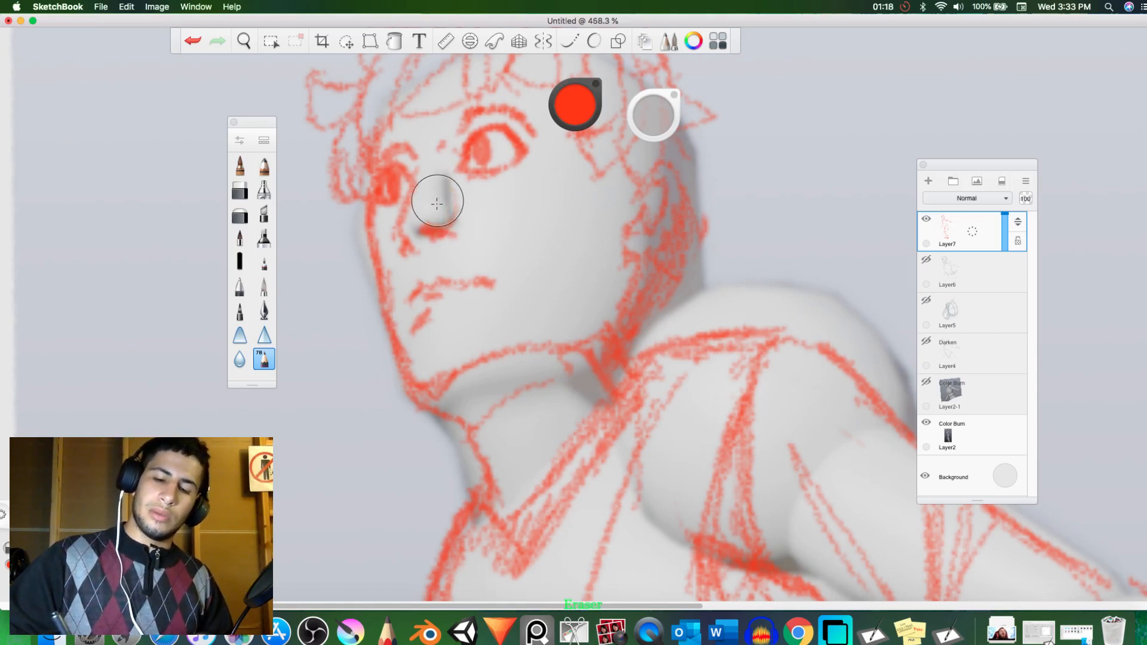
key("e")
mouse_move(443, 164)
left_mouse_down()
mouse_move(454, 216)
mouse_move(457, 198)
left_mouse_up()
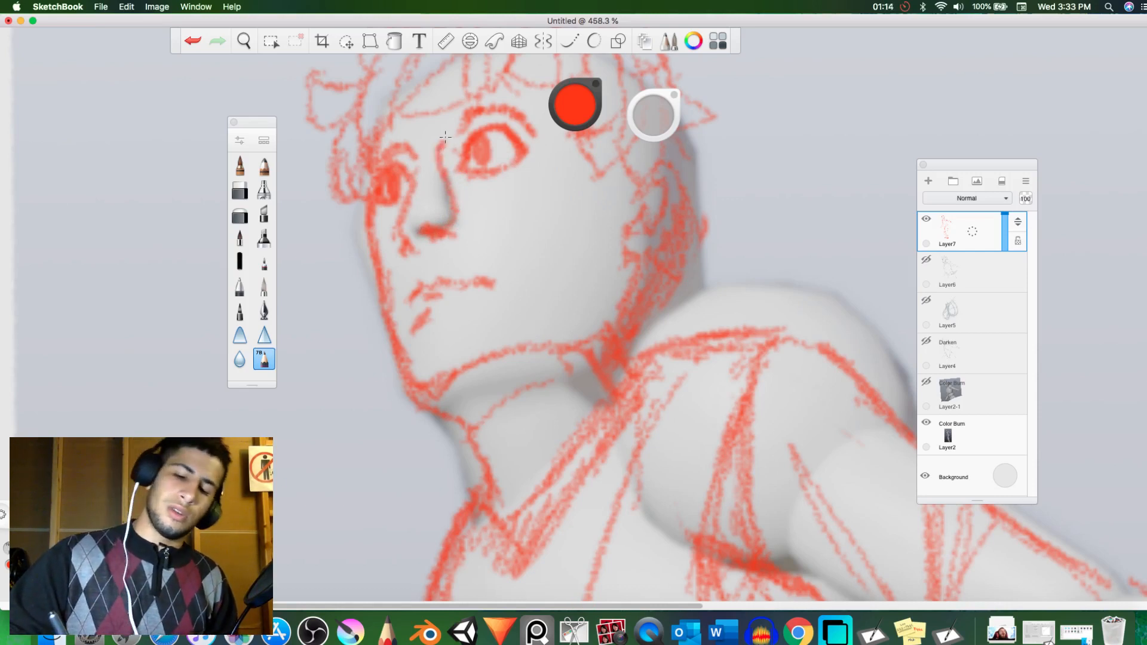
Step: Erase the nose's upper side line, strengthen the nostril and far nose contour, and clean up the area between nose and mouth
key("e")
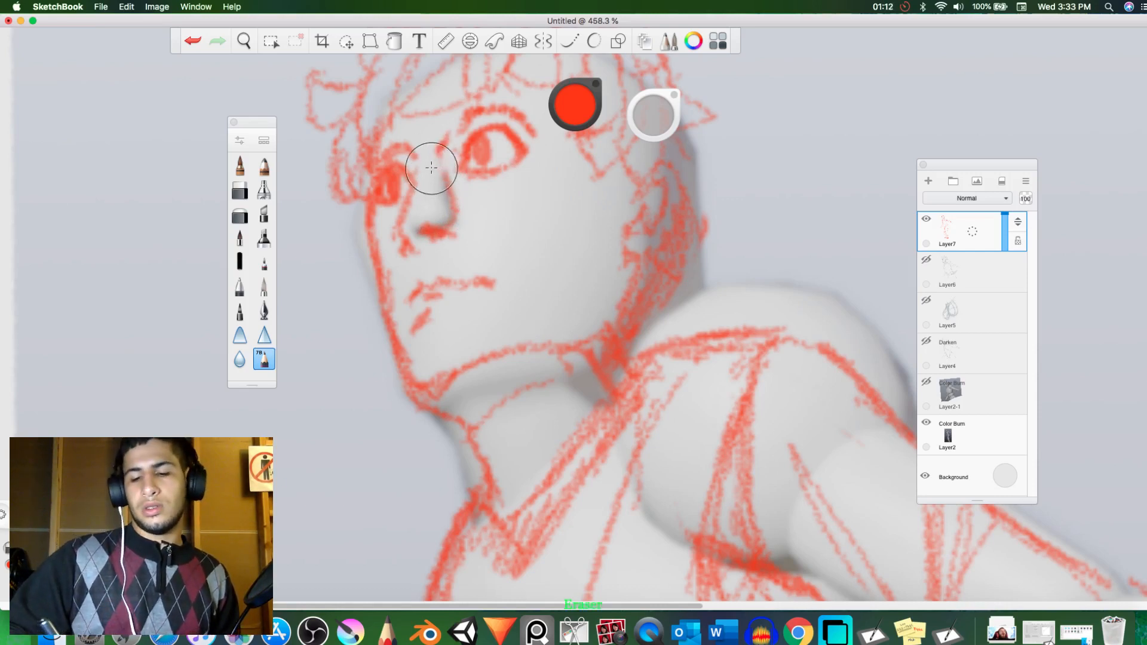
mouse_move(422, 174)
left_mouse_down()
mouse_move(436, 166)
mouse_move(447, 191)
left_mouse_up()
key("e")
mouse_move(459, 233)
left_mouse_down()
mouse_move(406, 251)
mouse_move(412, 232)
mouse_move(419, 244)
mouse_move(429, 227)
mouse_move(407, 248)
mouse_move(414, 258)
mouse_move(423, 234)
mouse_move(415, 226)
mouse_move(407, 255)
left_mouse_up()
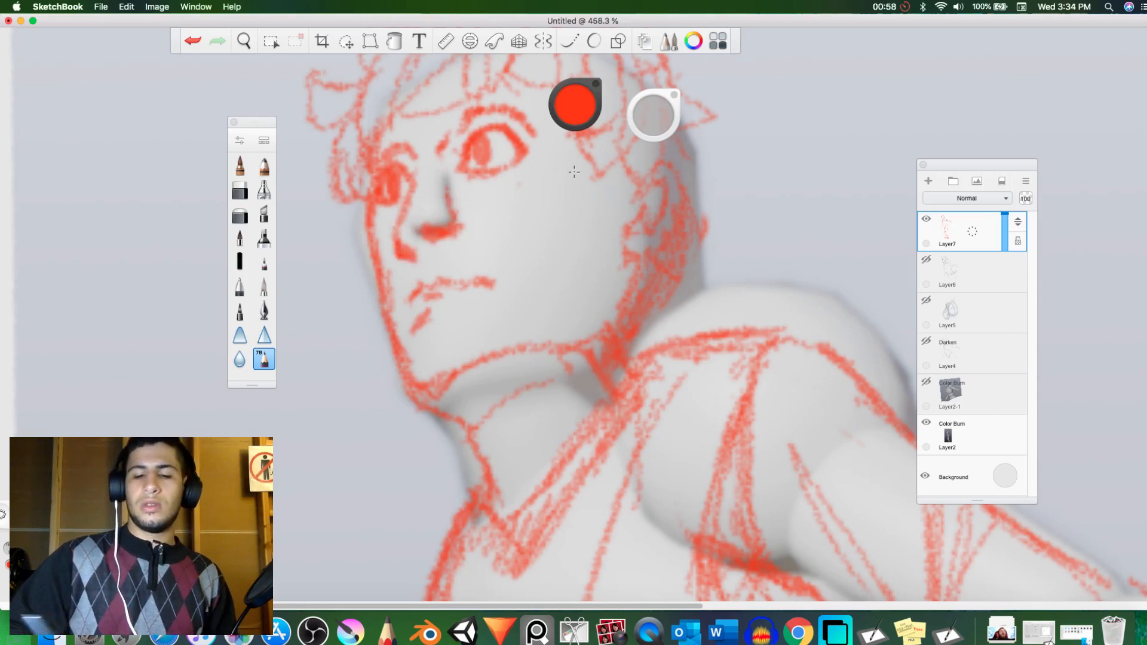
key("e")
mouse_move(471, 238)
left_mouse_down()
mouse_move(445, 237)
mouse_move(418, 264)
left_mouse_up()
key("e")
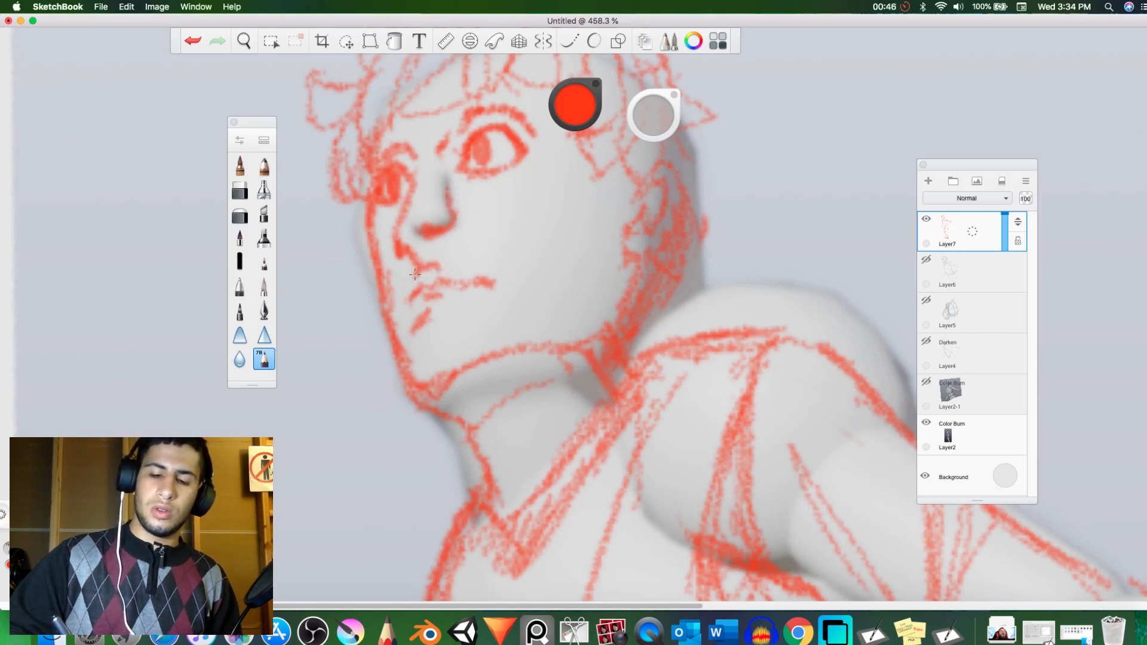
Step: Try a heavier upper lip and a filled-in lower lip on the mouth
mouse_move(415, 273)
left_mouse_down()
mouse_move(450, 277)
mouse_move(427, 283)
mouse_move(426, 269)
mouse_move(455, 277)
mouse_move(435, 267)
mouse_move(475, 281)
left_mouse_up()
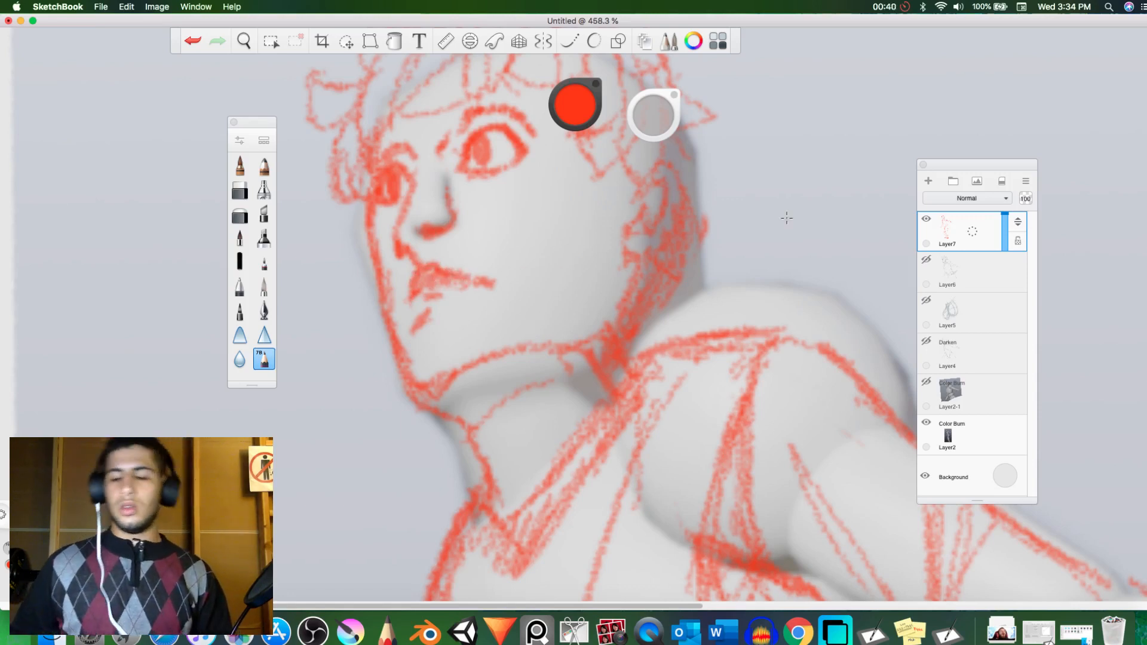
mouse_move(409, 302)
left_mouse_down()
mouse_move(440, 313)
mouse_move(414, 315)
left_mouse_up()
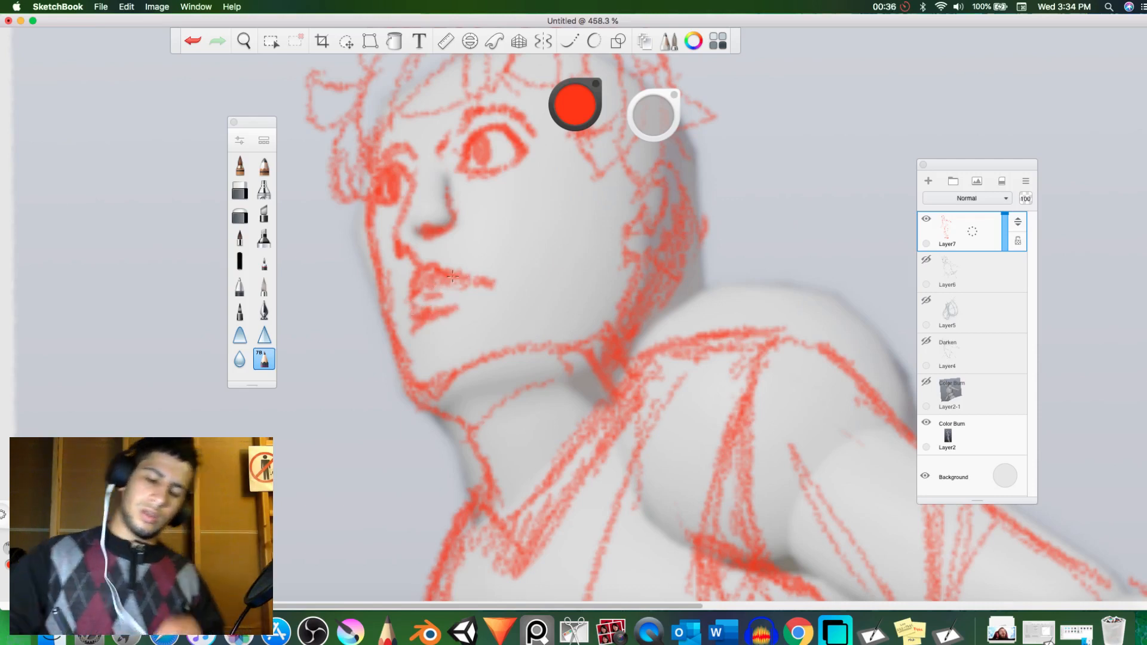
key("super+z")
left_click_drag(428, 299, 406, 332)
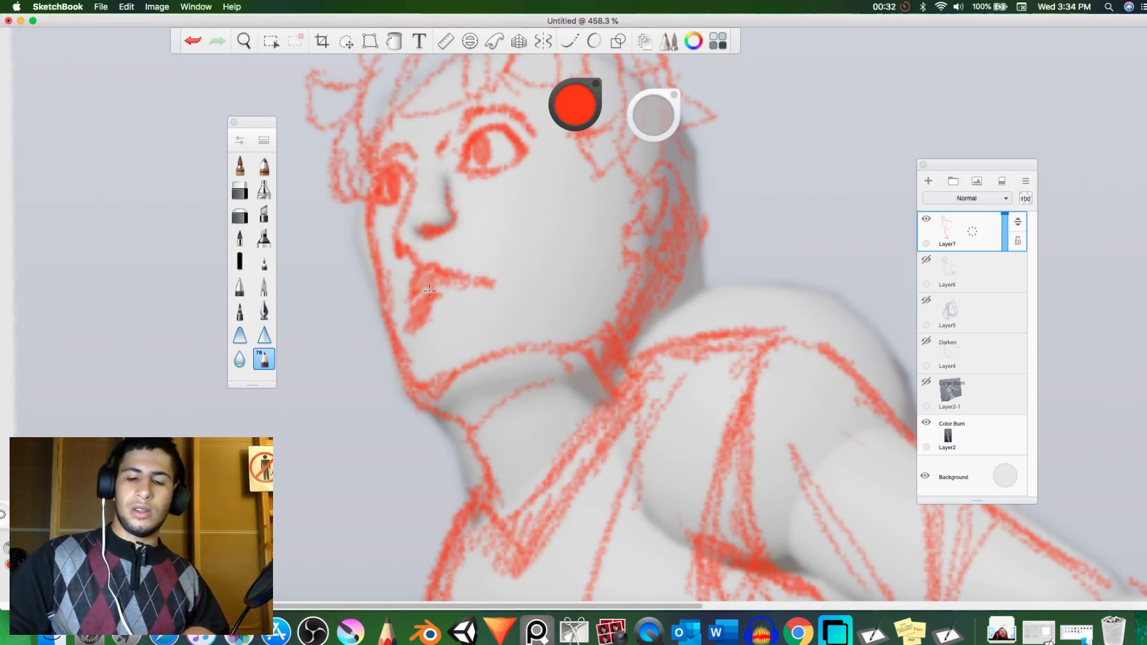
key("super+z")
key("super+z")
key("super+z")
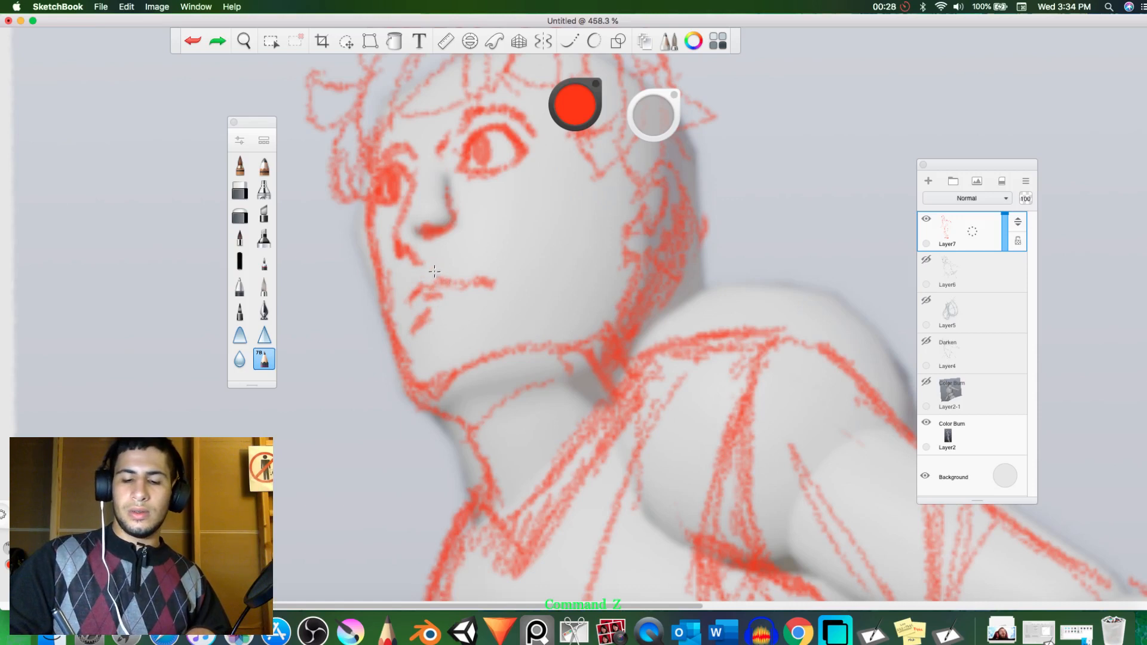
Step: Try a contour from the lower lip to the jaw, erase it, and redraw the far jawline thinner down to the chin
mouse_move(414, 323)
left_mouse_down()
mouse_move(425, 306)
mouse_move(409, 374)
mouse_move(398, 322)
left_mouse_up()
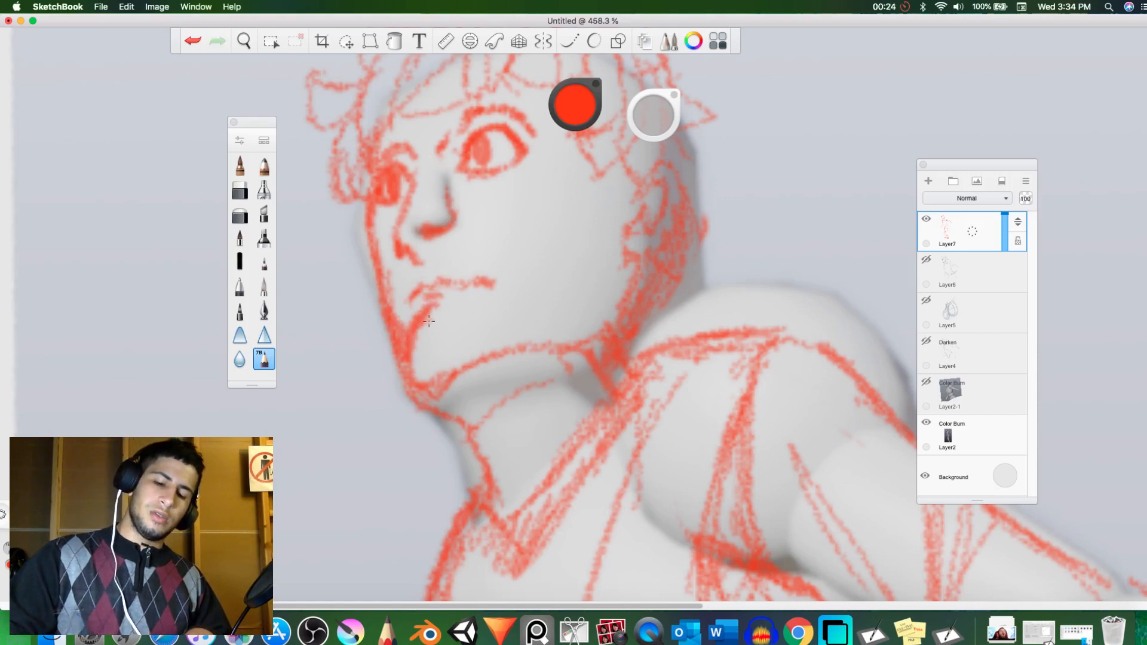
key("e")
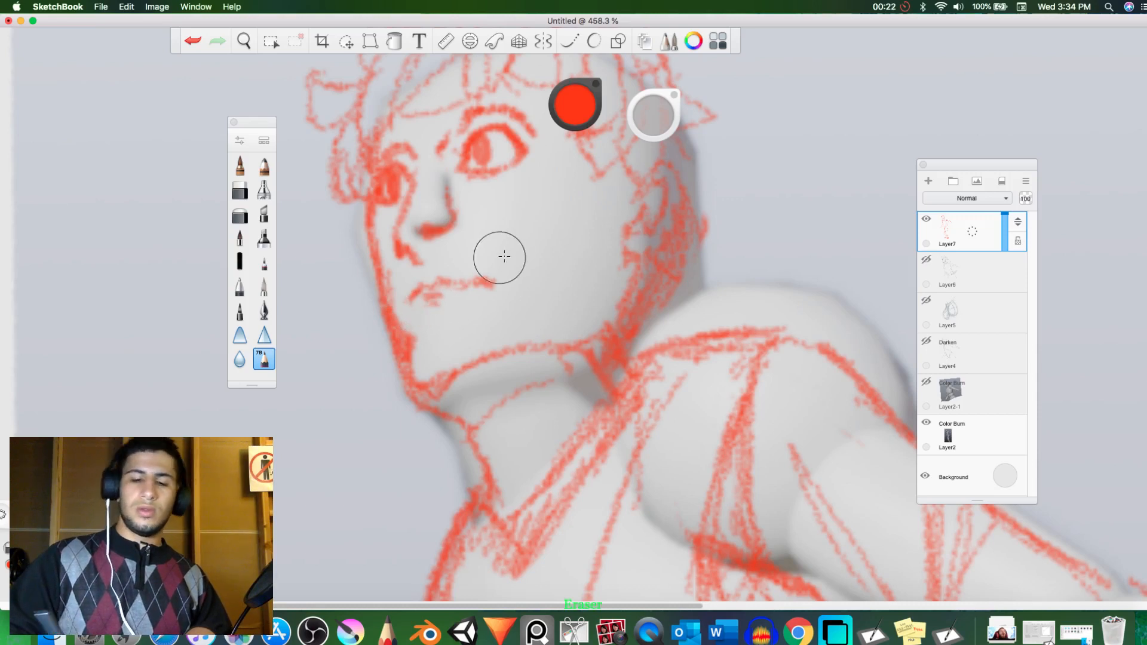
left_click_drag(401, 320, 416, 374)
key("e")
mouse_move(375, 276)
left_mouse_down()
mouse_move(390, 336)
mouse_move(376, 262)
mouse_move(418, 387)
left_mouse_up()
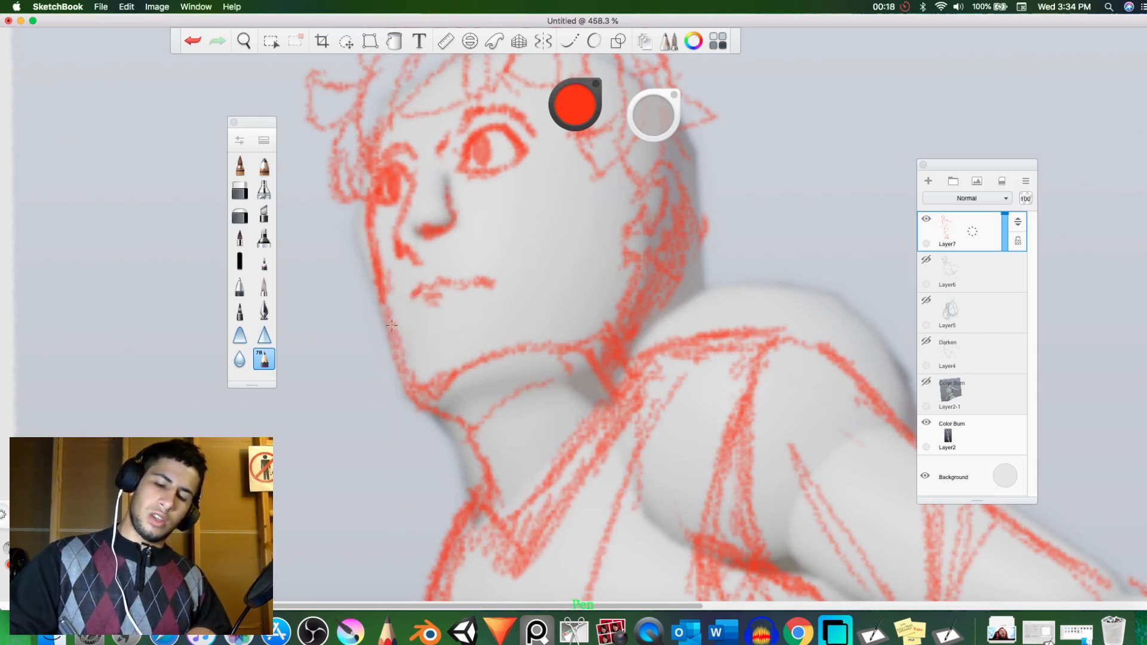
mouse_move(384, 301)
left_mouse_down()
mouse_move(421, 385)
mouse_move(447, 396)
left_mouse_up()
Step: Erase the excess outline around the outer edge of the chin to sharpen its corner
key("e")
left_click_drag(379, 385, 473, 427)
key("e")
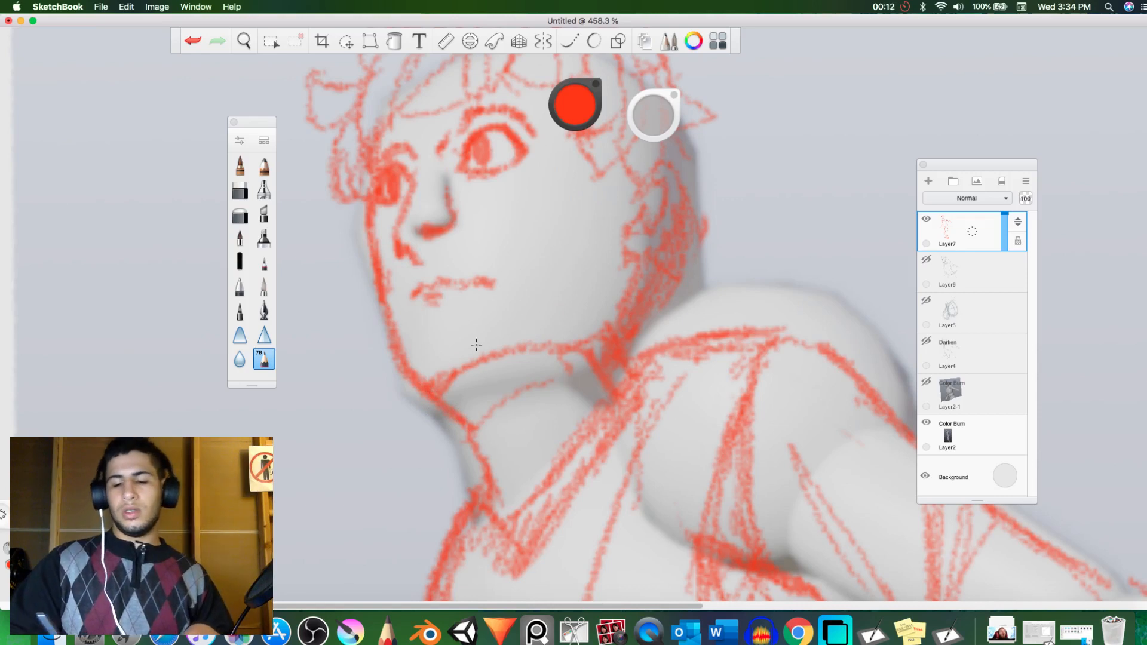
Step: Clean up below the near jawline and sketch short throat lines and a vertical muscle line on the neck
key("e")
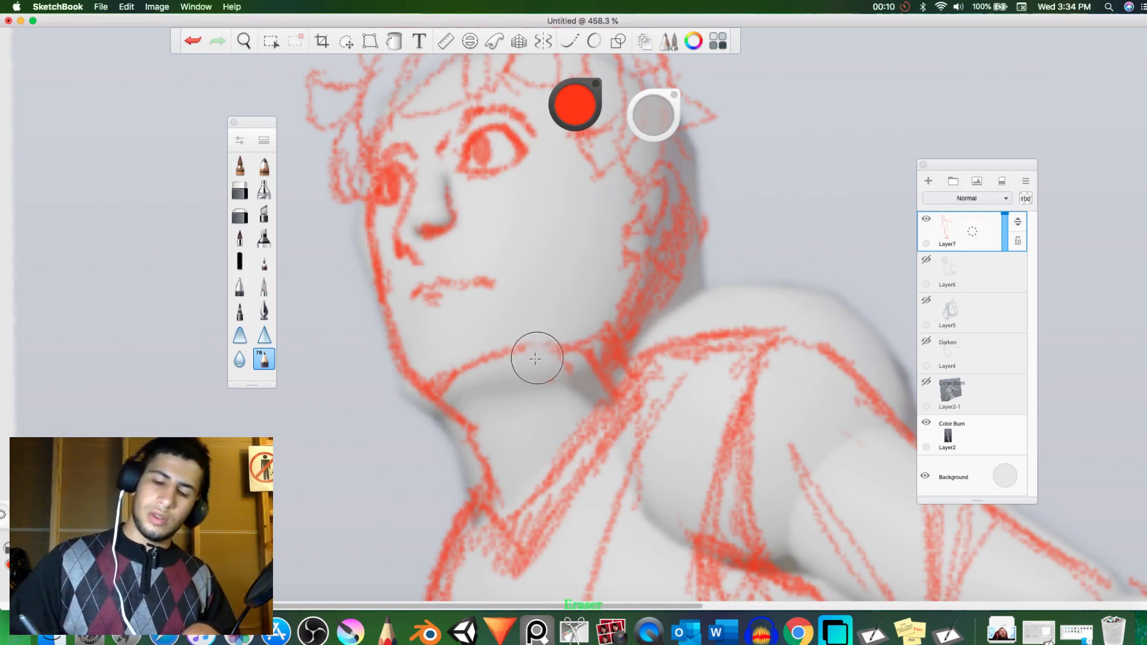
key("e")
mouse_move(470, 433)
left_mouse_down()
mouse_move(492, 428)
mouse_move(502, 459)
left_mouse_up()
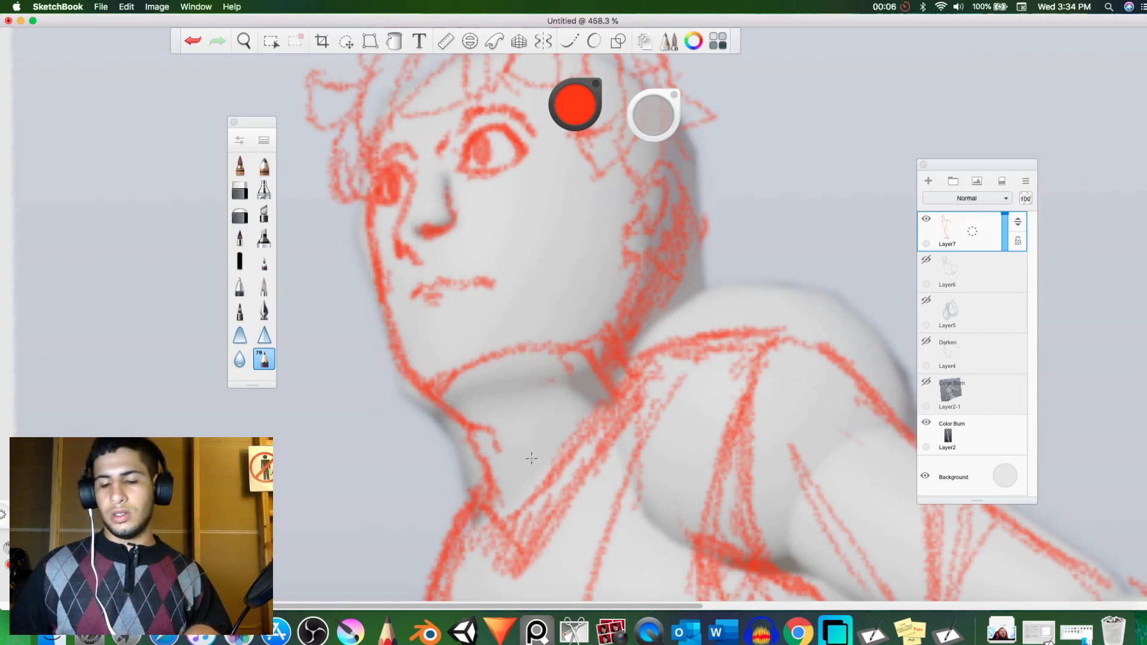
mouse_move(575, 348)
left_mouse_down()
mouse_move(567, 428)
mouse_move(595, 355)
mouse_move(582, 351)
mouse_move(568, 369)
mouse_move(569, 356)
mouse_move(580, 355)
mouse_move(568, 416)
left_mouse_up()
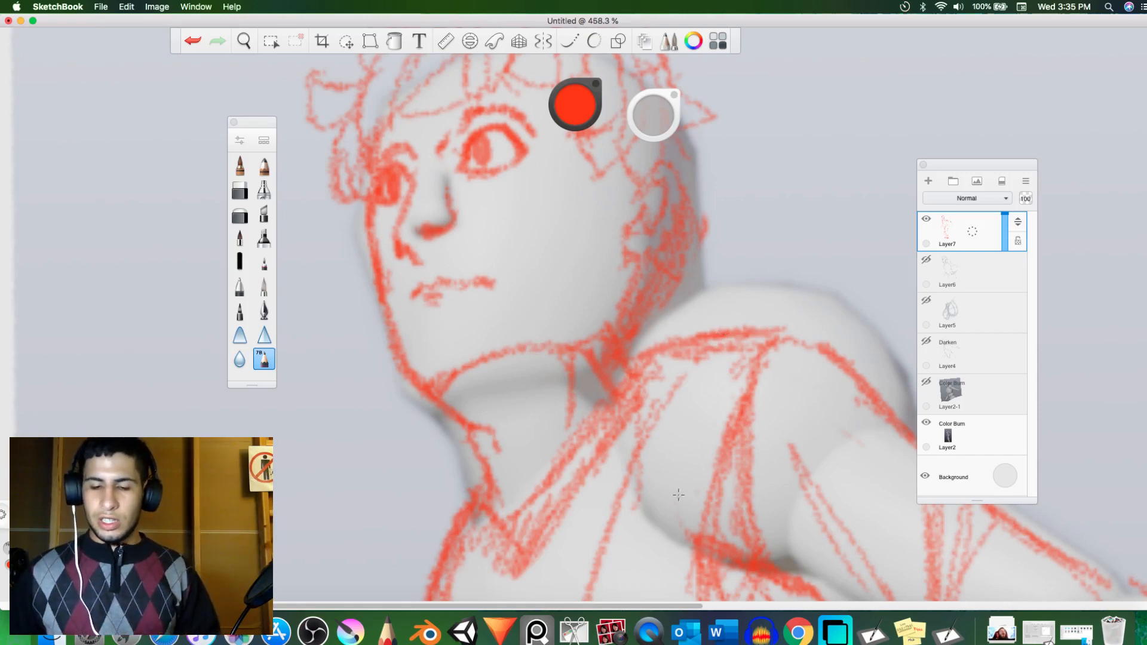
Step: Show the whole figure, hide the Layer2 mannequin reference, and hide the interface palettes so the red sketch stands alone
scroll(665, 483, "down", 5)
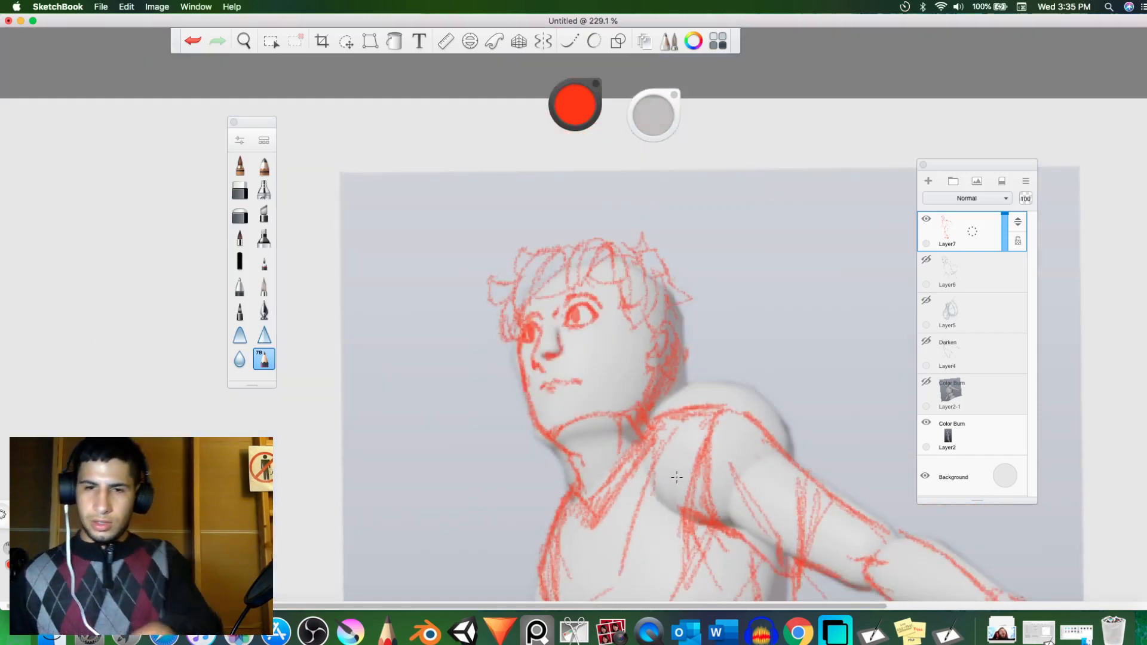
key("space")
left_click_drag(679, 485, 487, 322)
key("space")
key("space")
key("space")
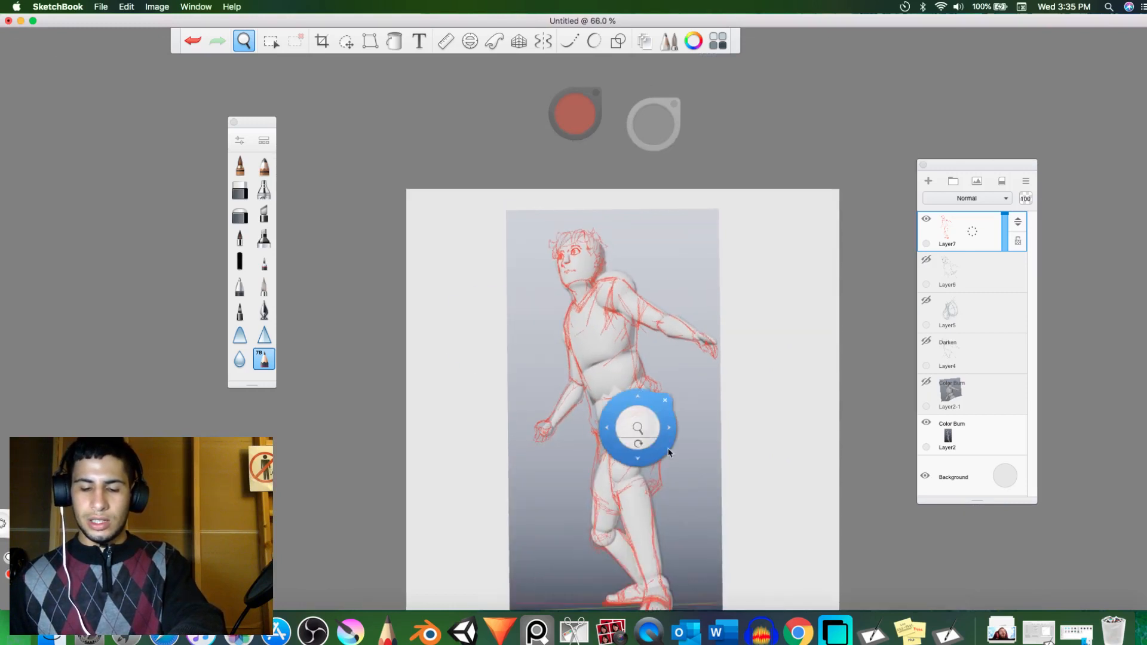
left_click_drag(668, 453, 658, 418)
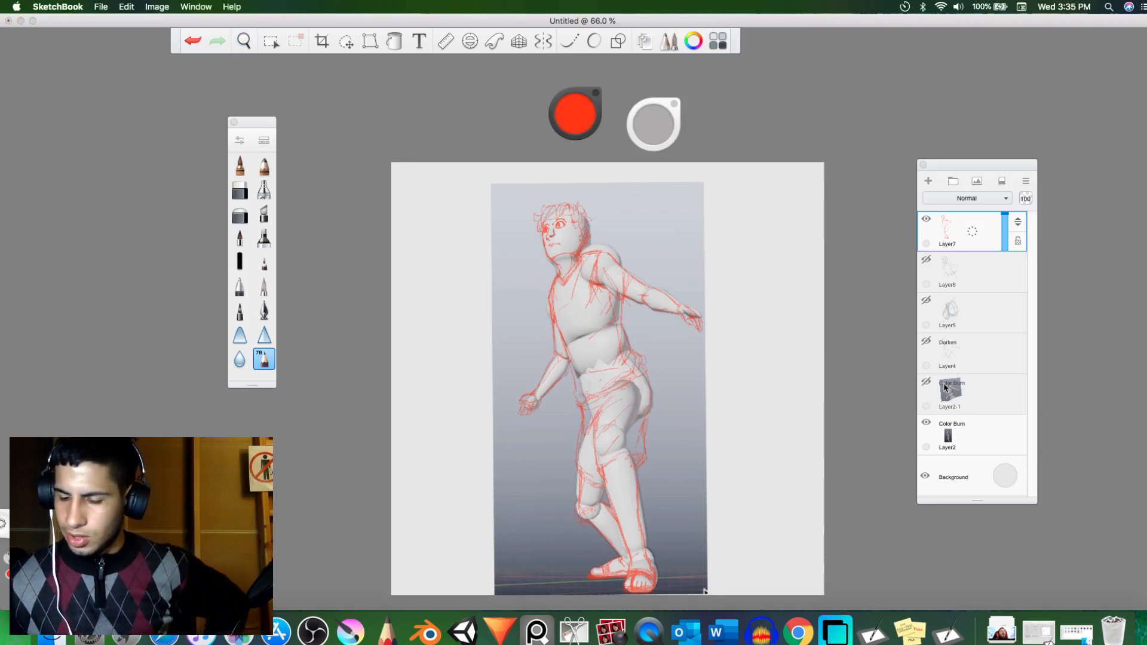
left_click(929, 424)
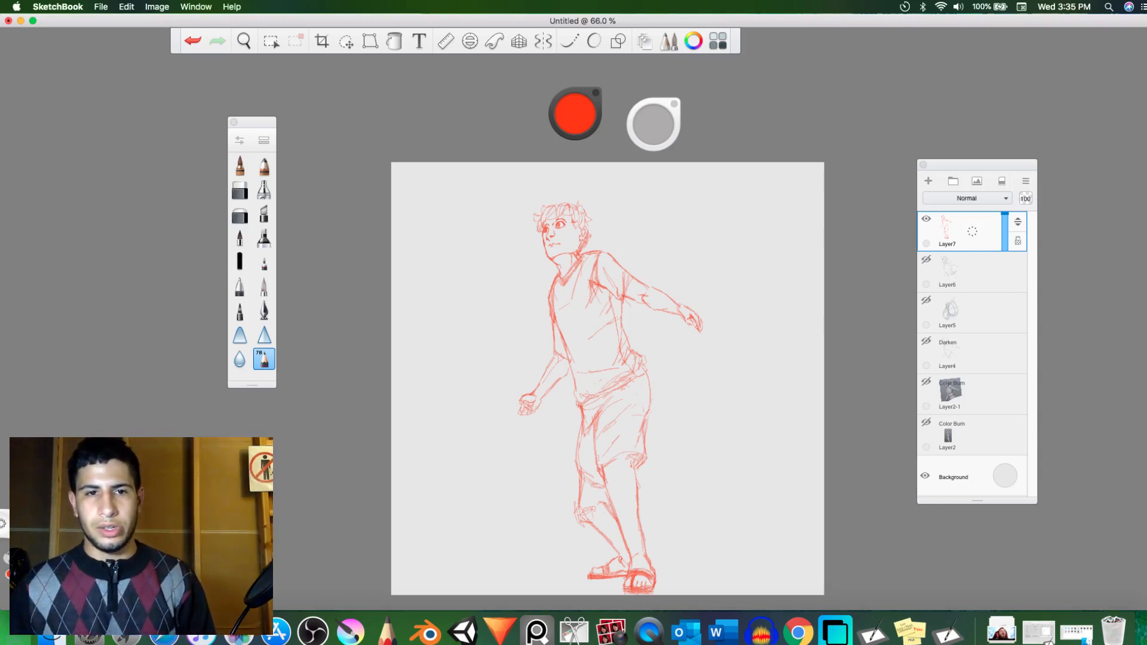
key("Tab")
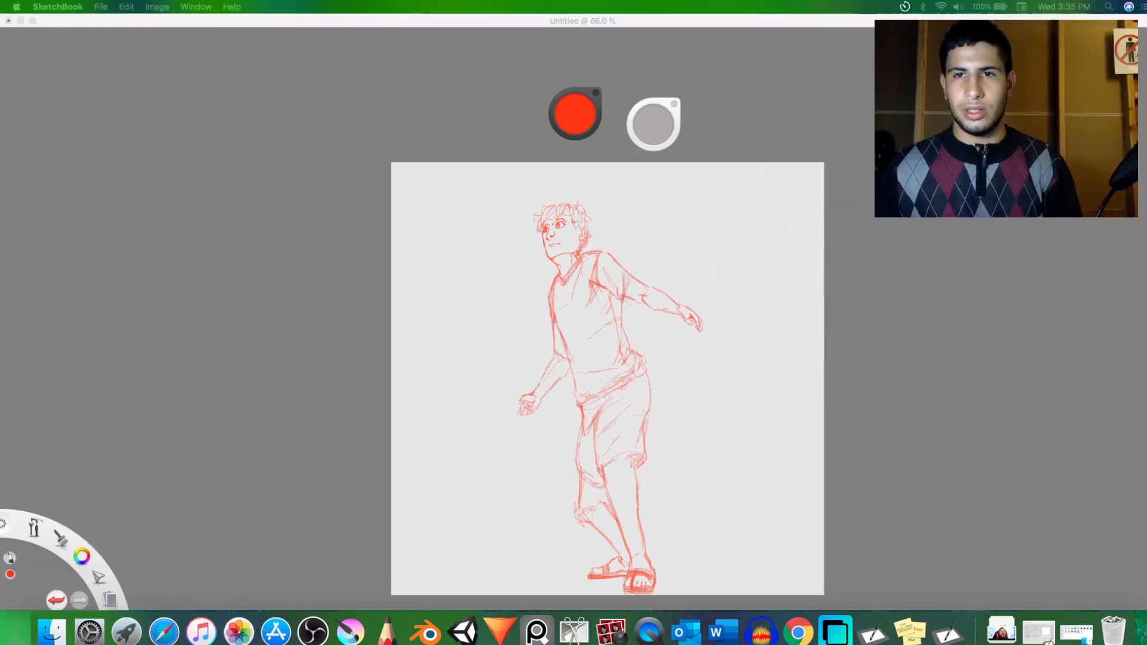